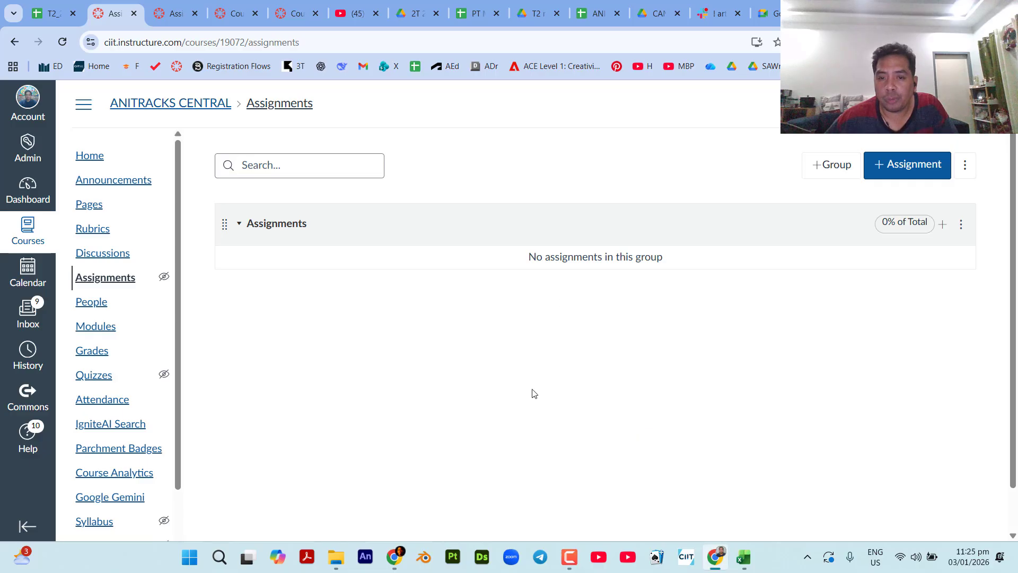
Review the assignment groups and their grade weights in the MA206-Cabansag course, then return to the ANITRACKS CENTRAL course
left_click(554, 401)
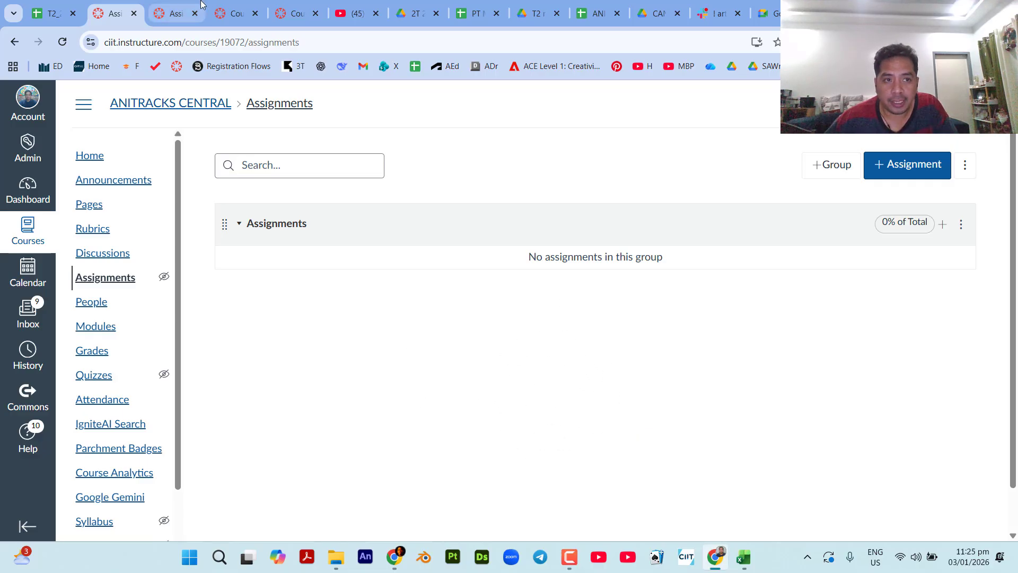
left_click(169, 4)
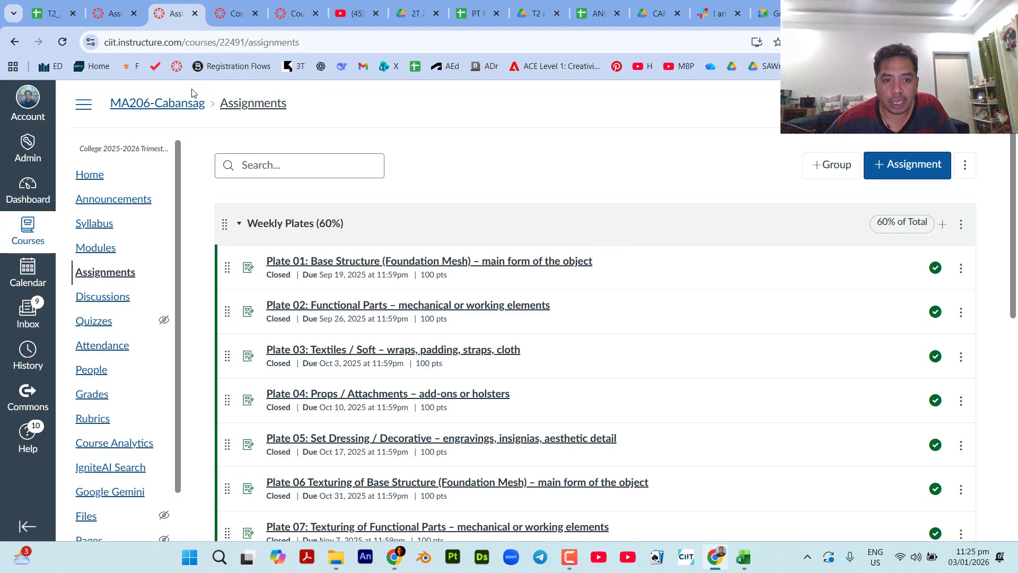
left_click(239, 223)
left_click(240, 289)
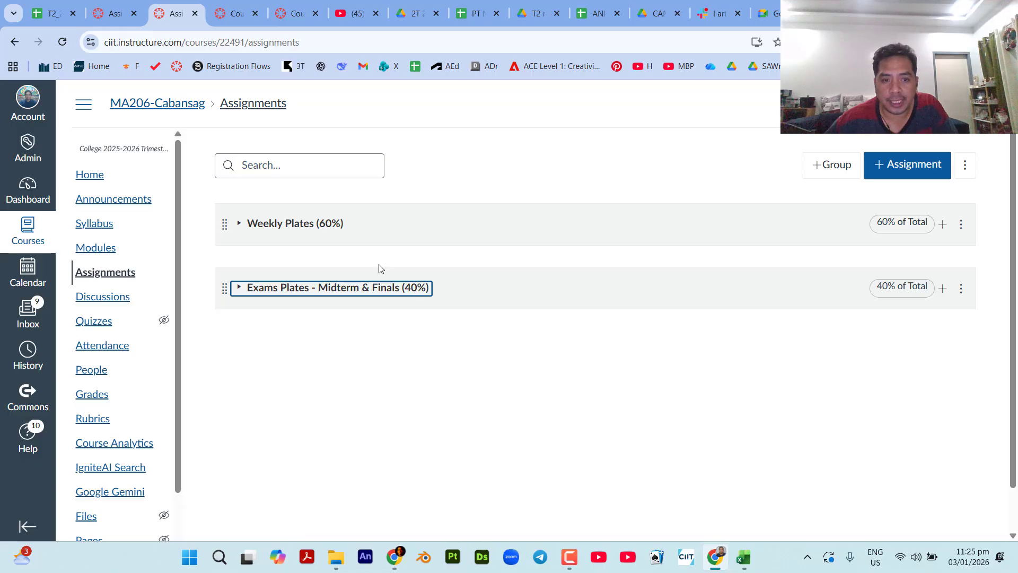
left_click(393, 373)
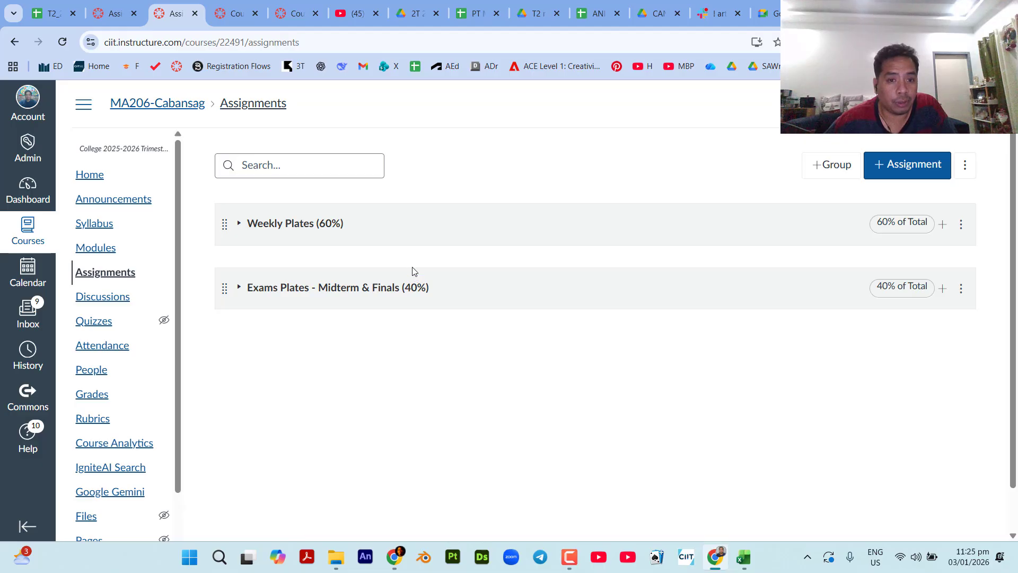
left_click(114, 16)
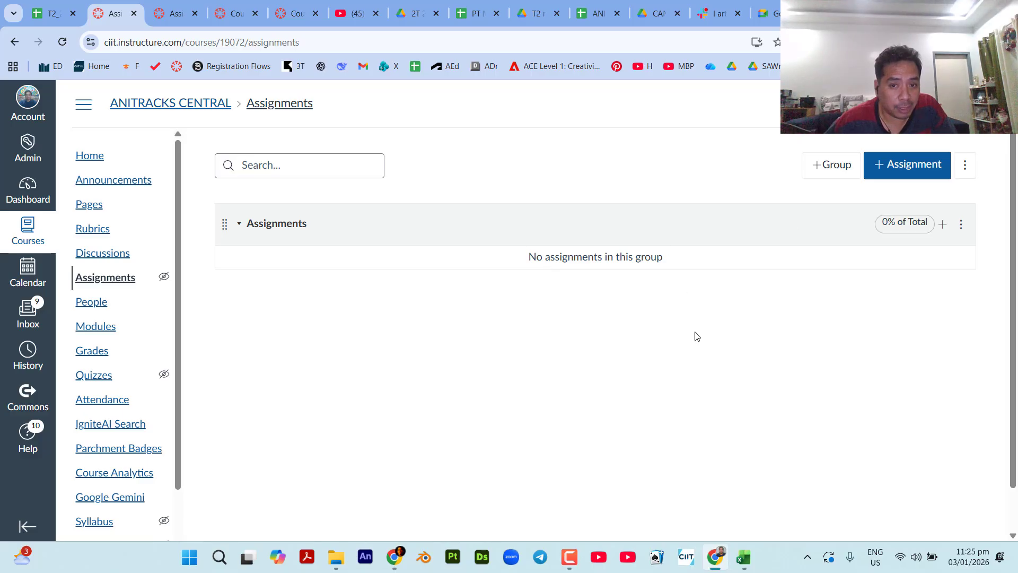
Start a new assignment group and name it Weekly Plates
left_click(778, 350)
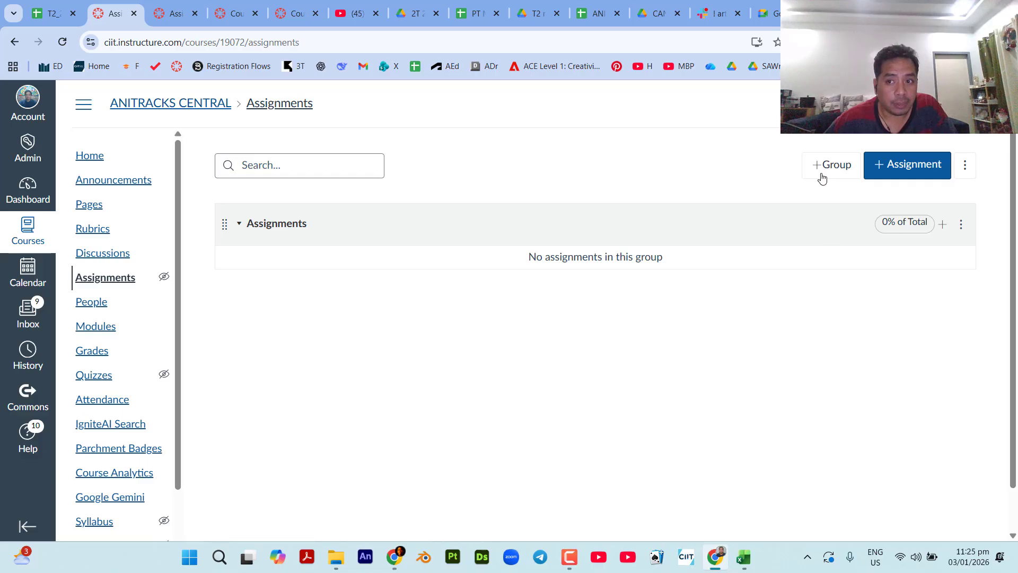
left_click(837, 199)
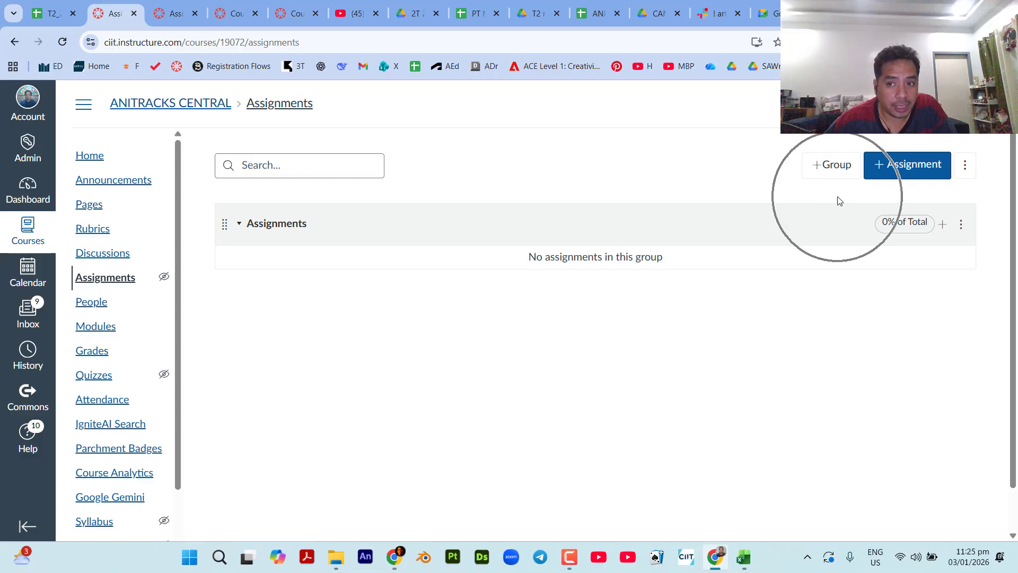
left_click(834, 169)
left_click(559, 286)
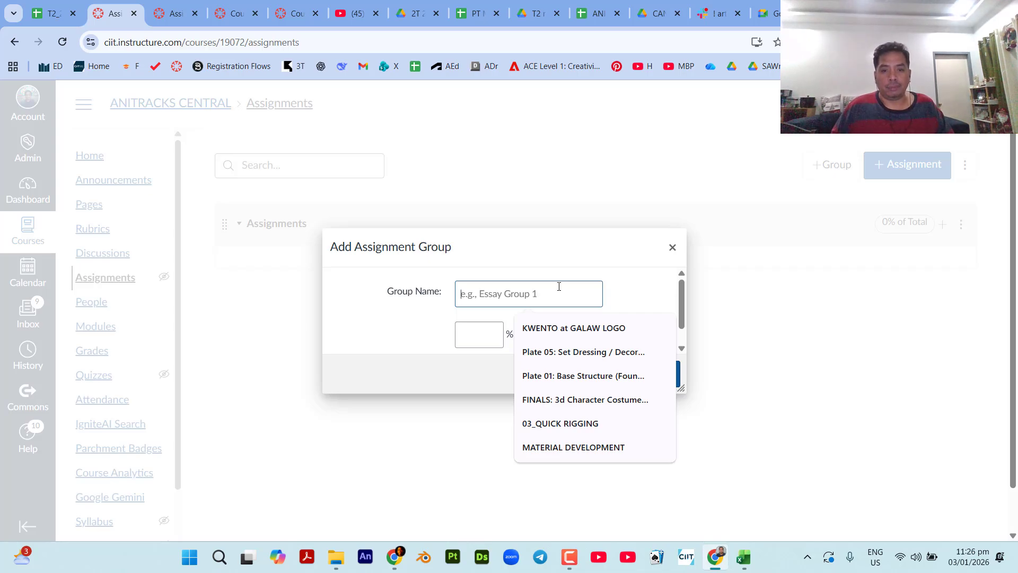
type("Weekly Plate")
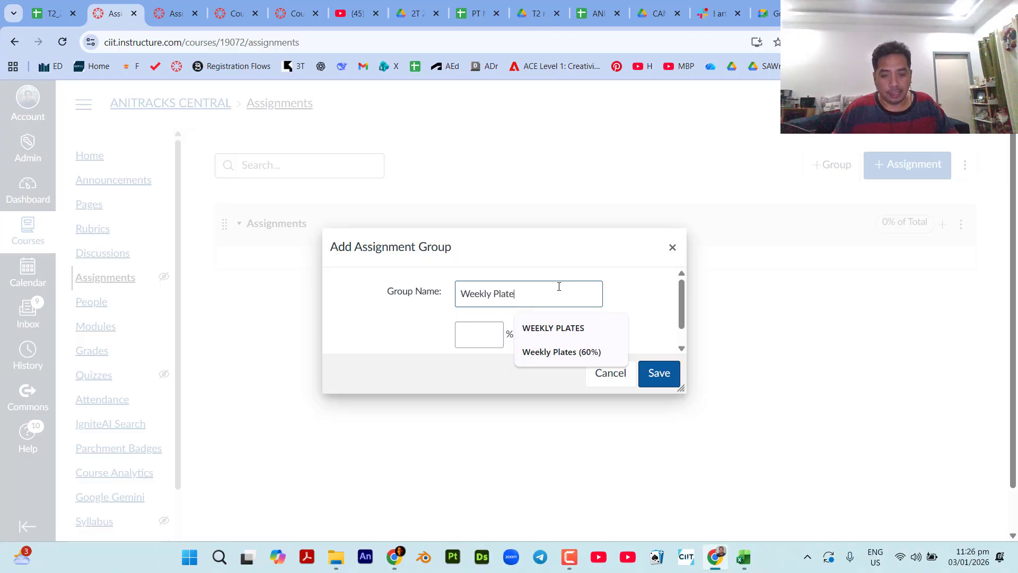
type("s")
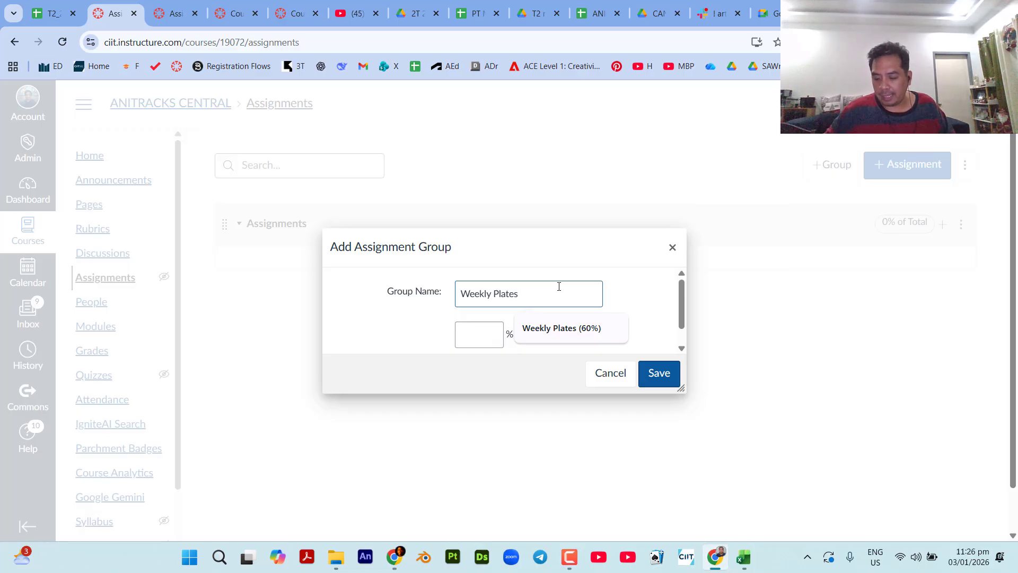
key("BackSpace")
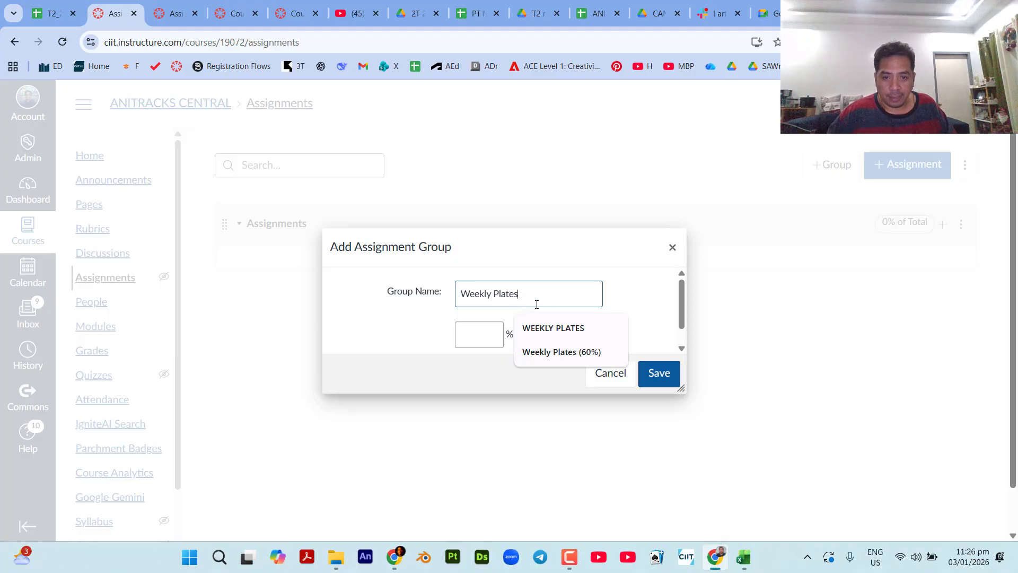
Set the Weekly Plates group to 60% of the total grade and save it
left_click(464, 334)
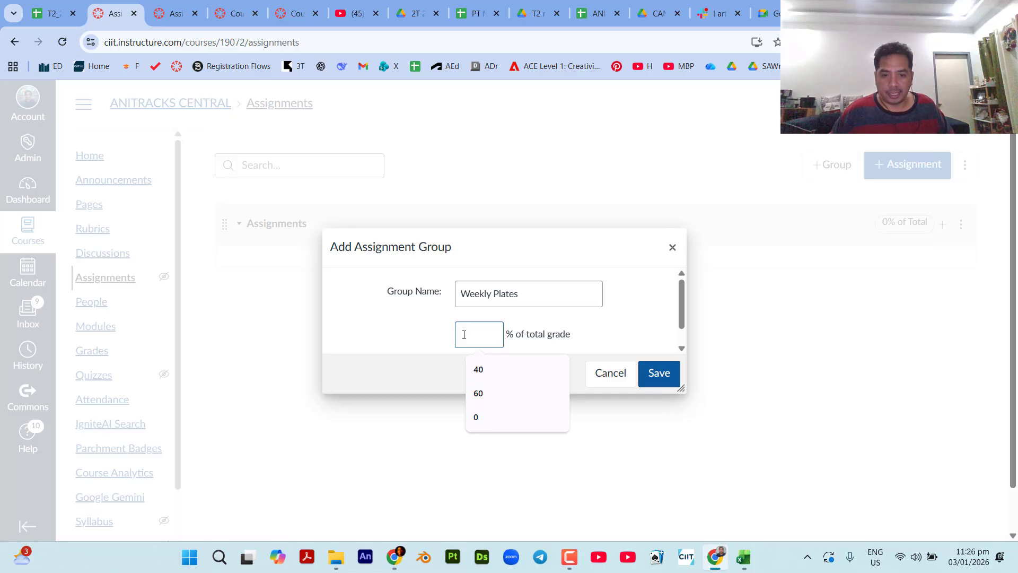
type("40")
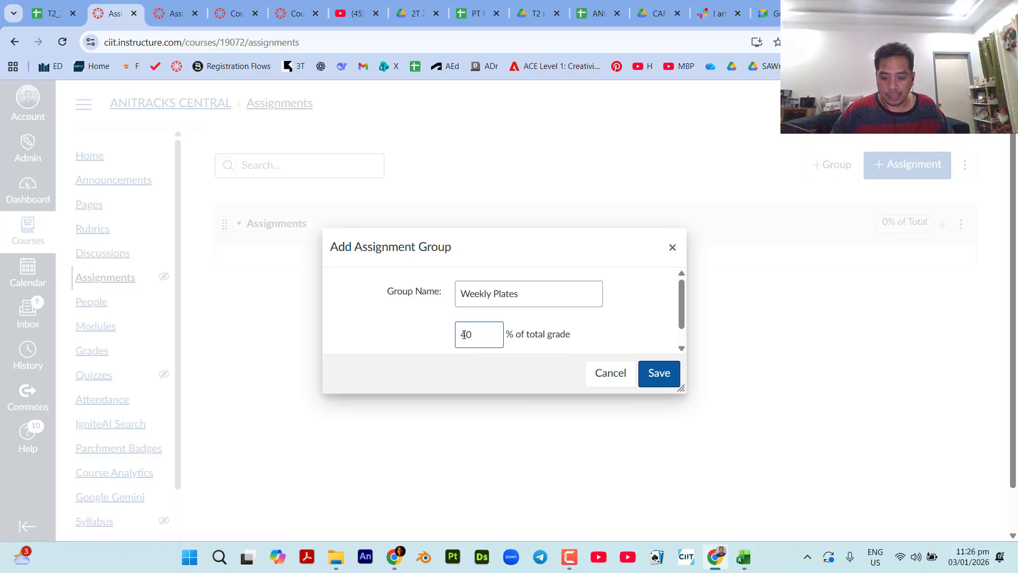
key("BackSpace")
key("BackSpace")
type("6")
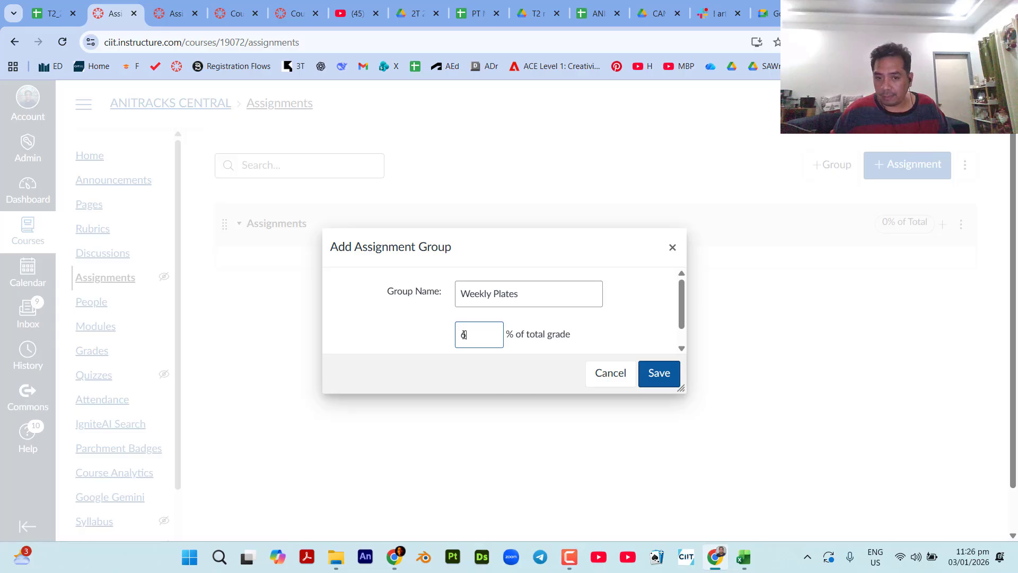
type("0")
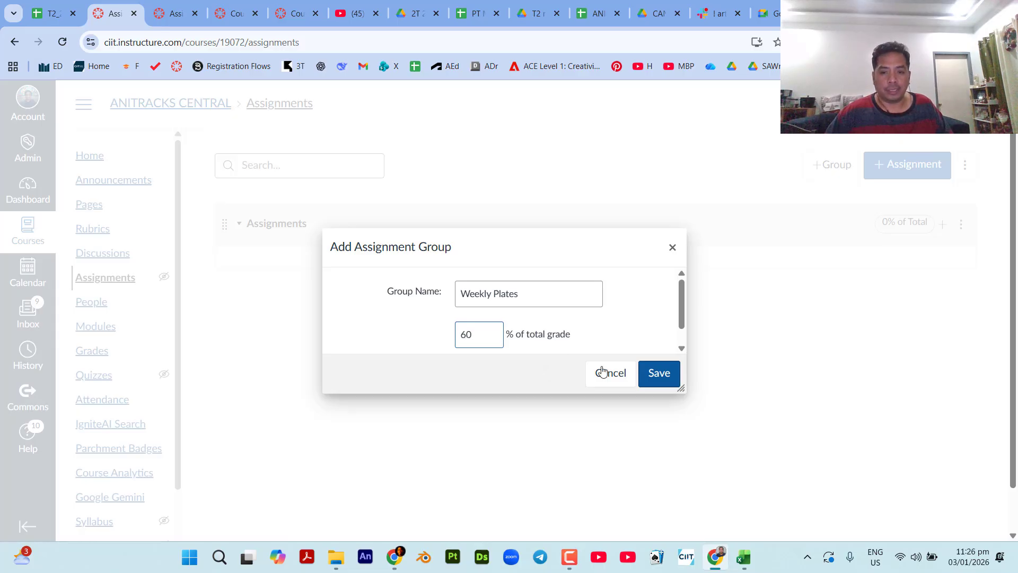
left_click(658, 375)
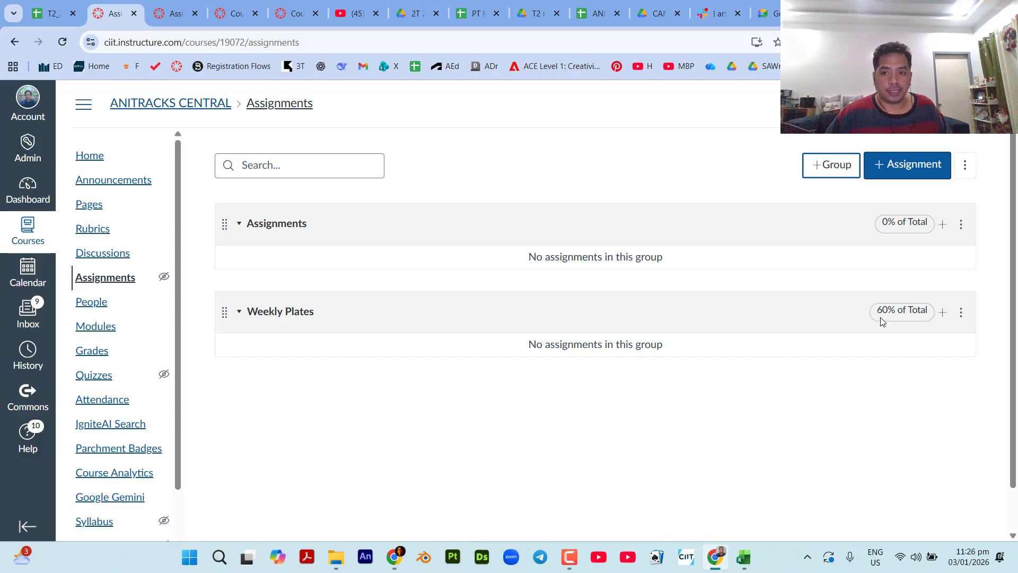
Delete the default empty Assignments group
left_click(961, 224)
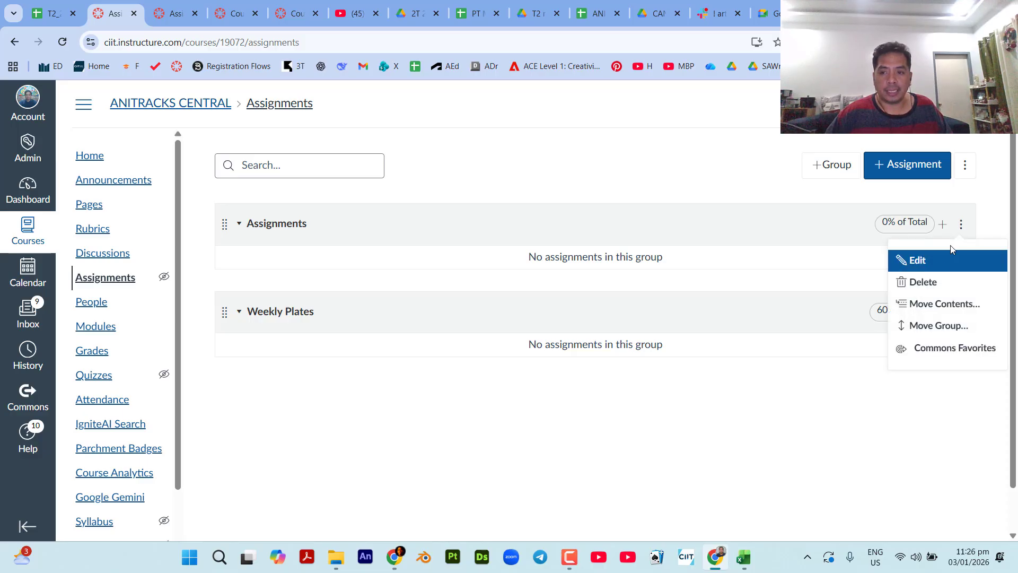
left_click(934, 283)
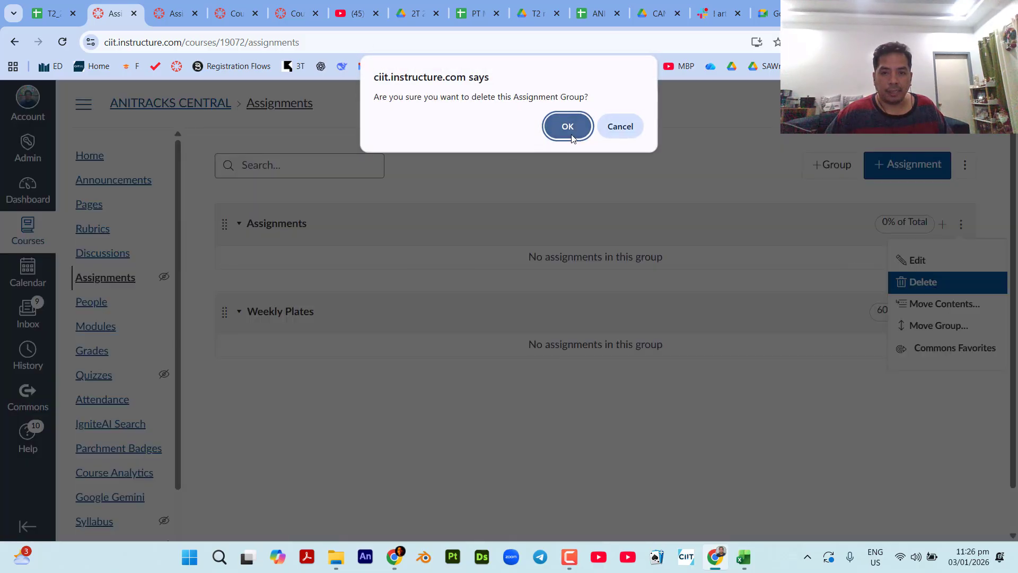
left_click(567, 127)
key("ctrl")
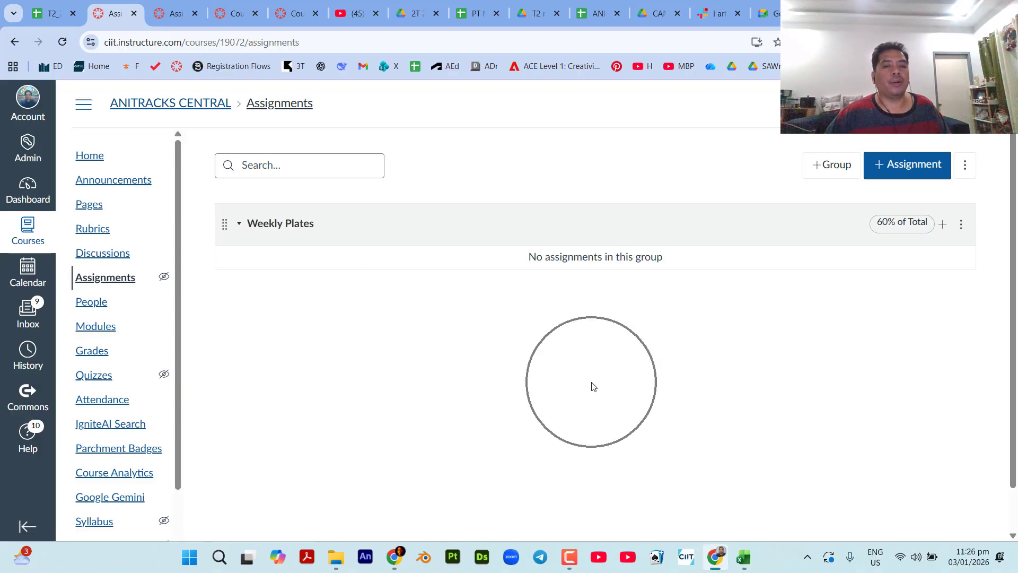
key("ctrl")
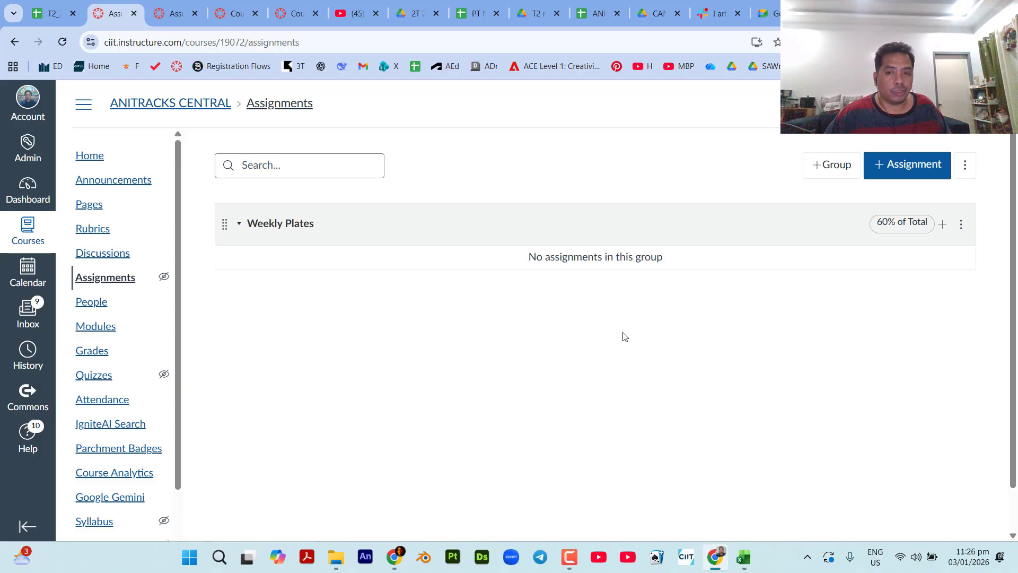
Start another assignment group and name it Exam Plates
left_click(824, 170)
key("ctrl")
left_click(824, 170)
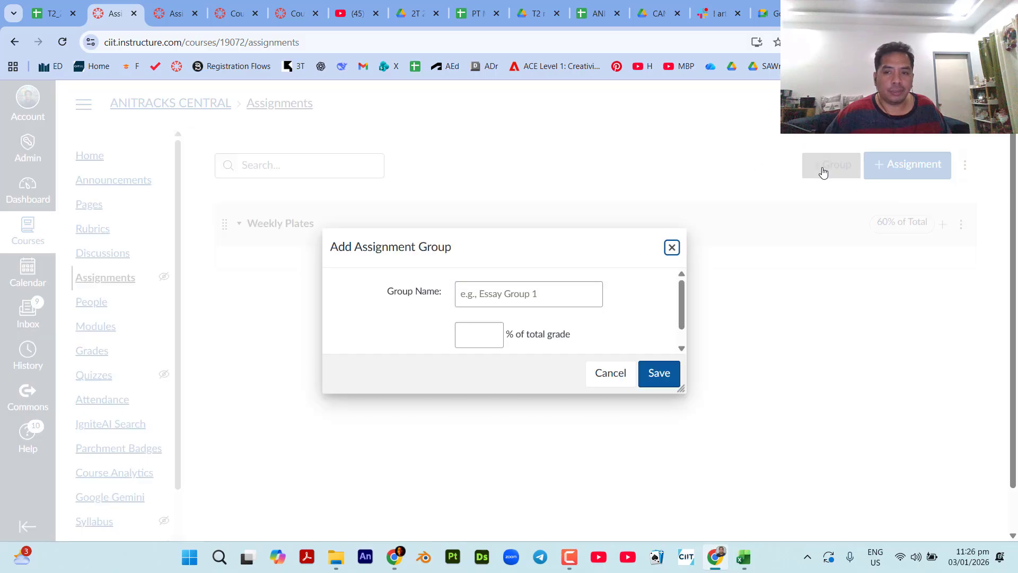
left_click(568, 296)
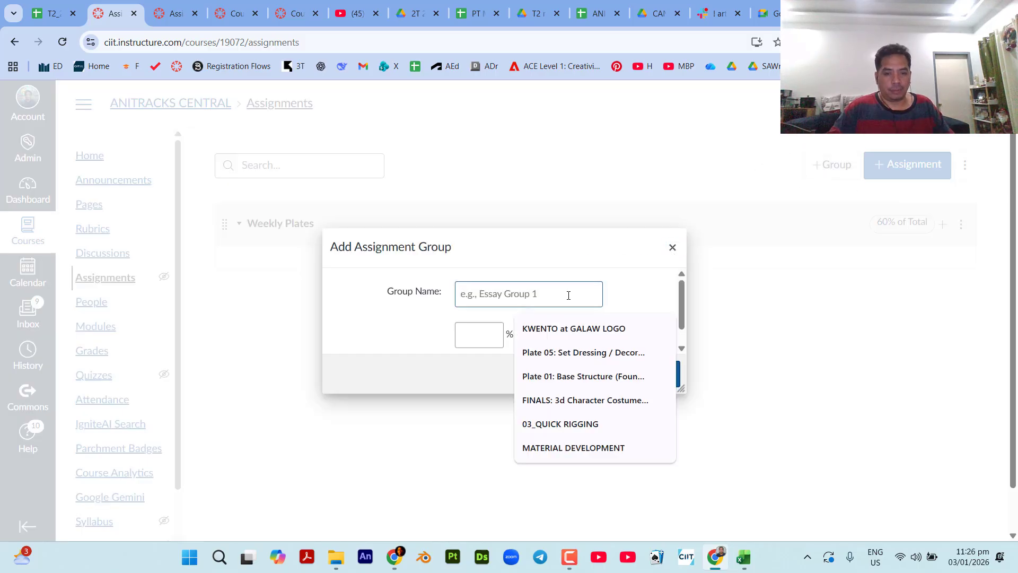
type("E")
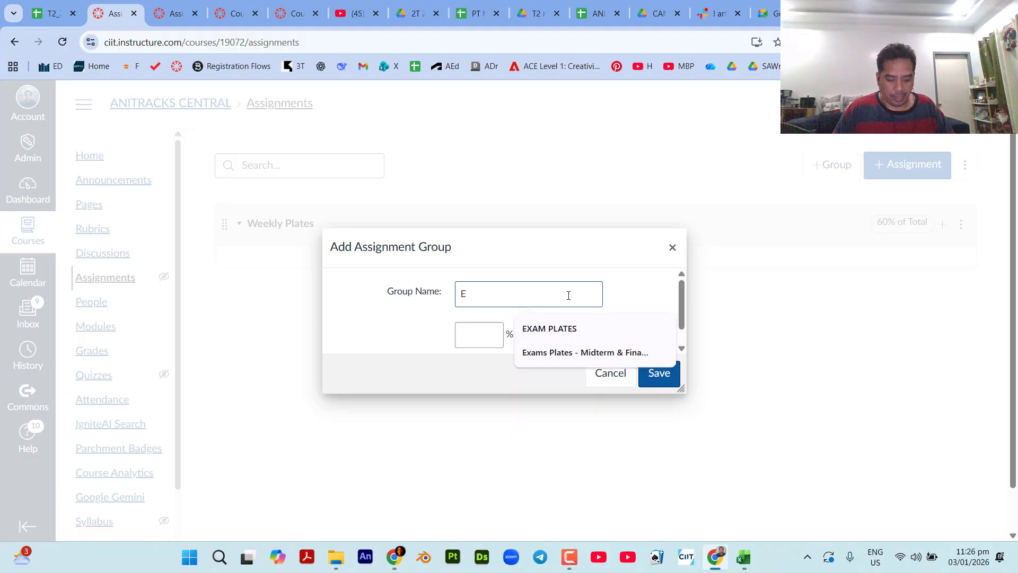
type("xam Plates")
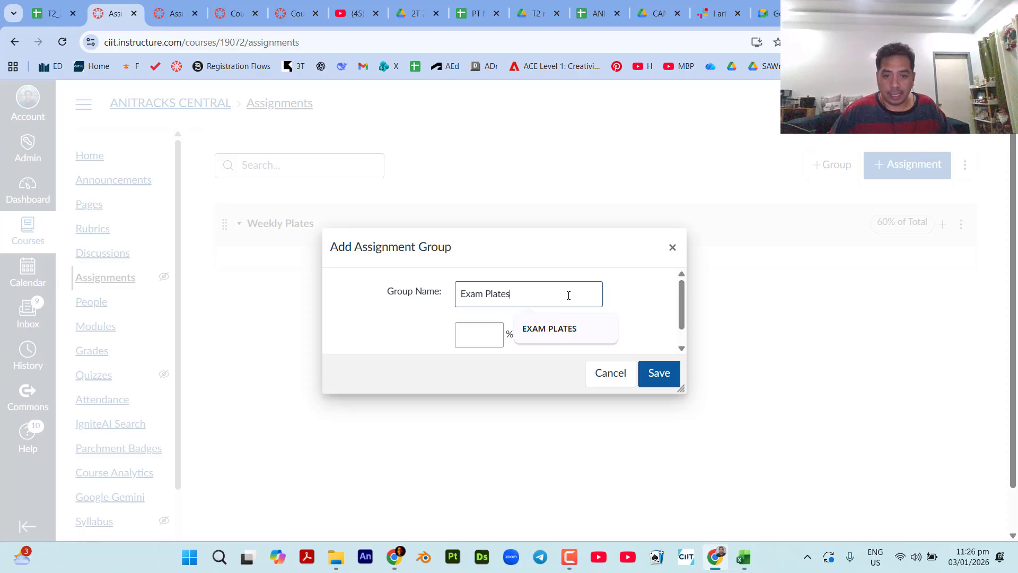
Set the Exam Plates group to 40% of the total grade and save it
left_click(474, 336)
type("40")
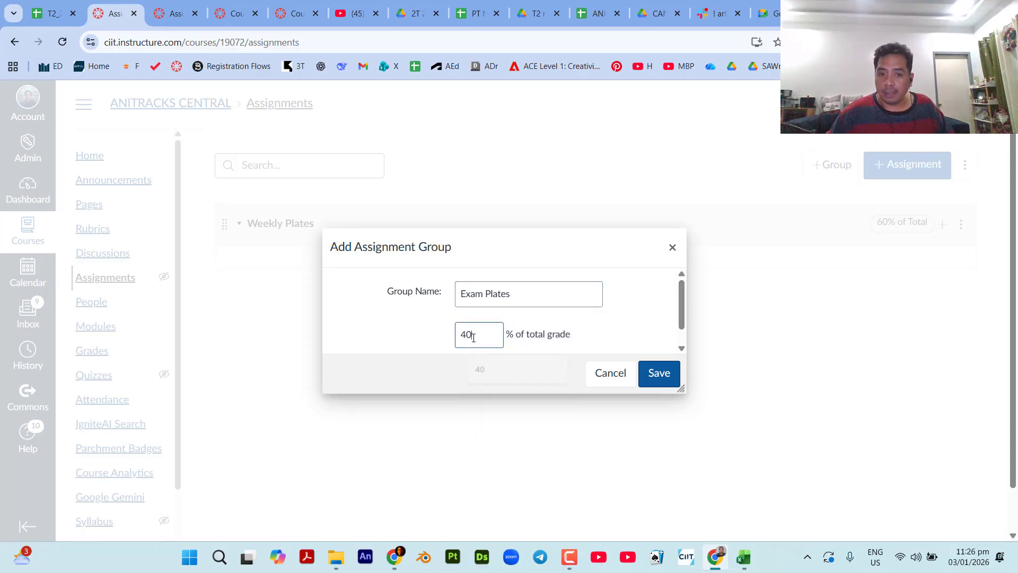
left_click(662, 375)
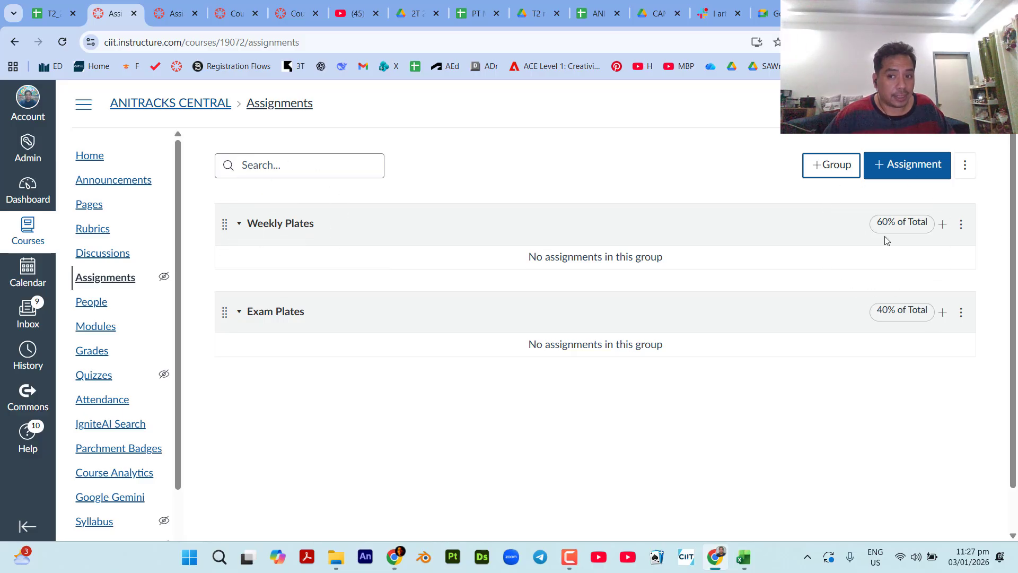
Edit the Weekly Plates group to weigh 30% of the total grade and save
left_click(962, 226)
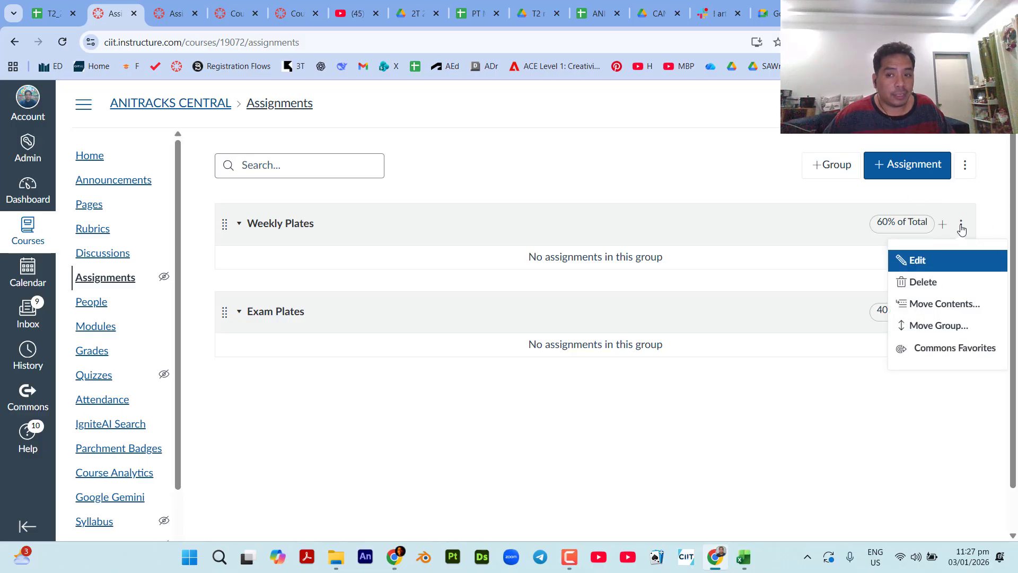
left_click(941, 261)
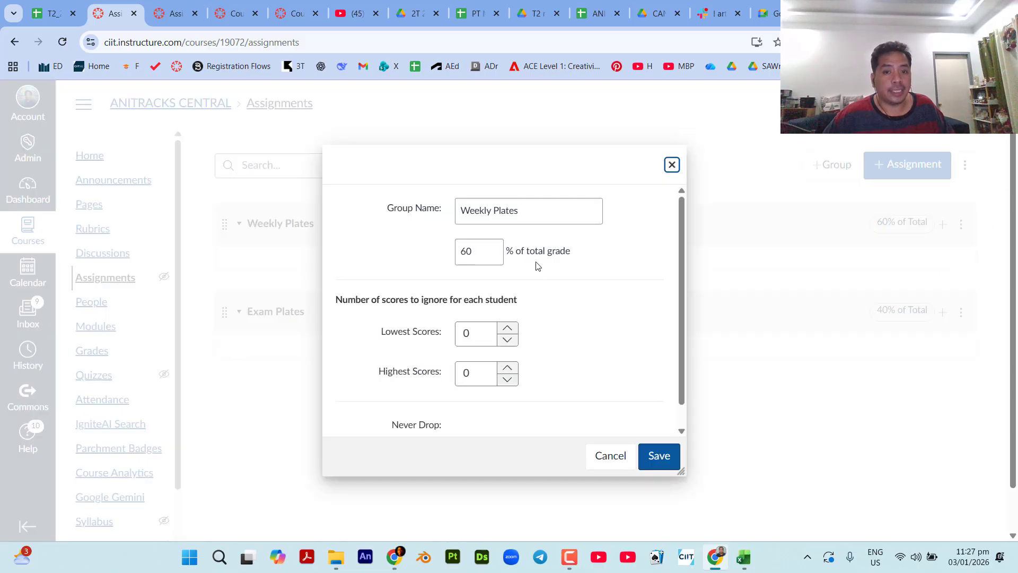
double_click(478, 255)
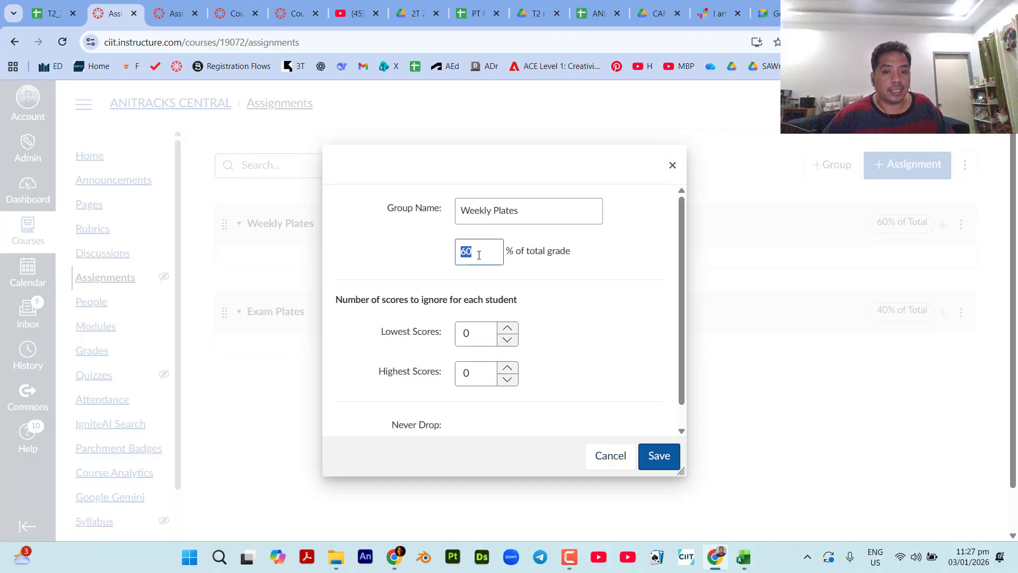
type("30")
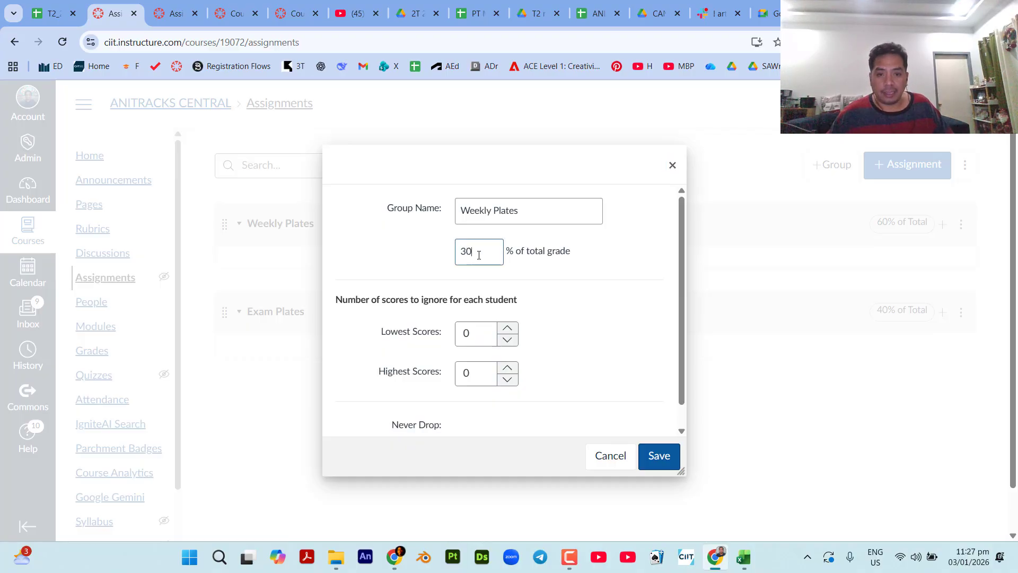
left_click(657, 455)
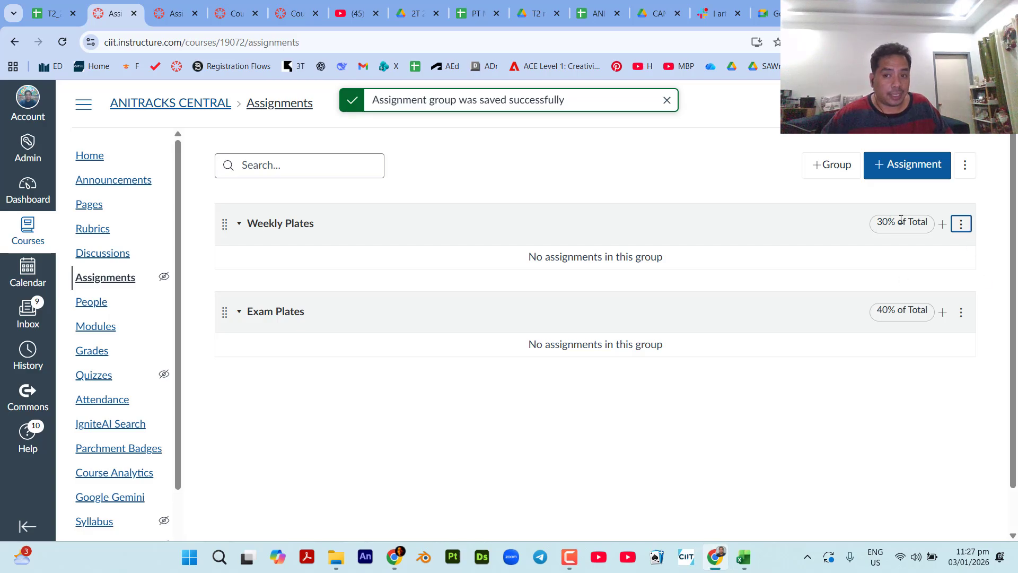
Add a new assignment group named Class Plates weighted at 30% of the total grade and save it
left_click(834, 166)
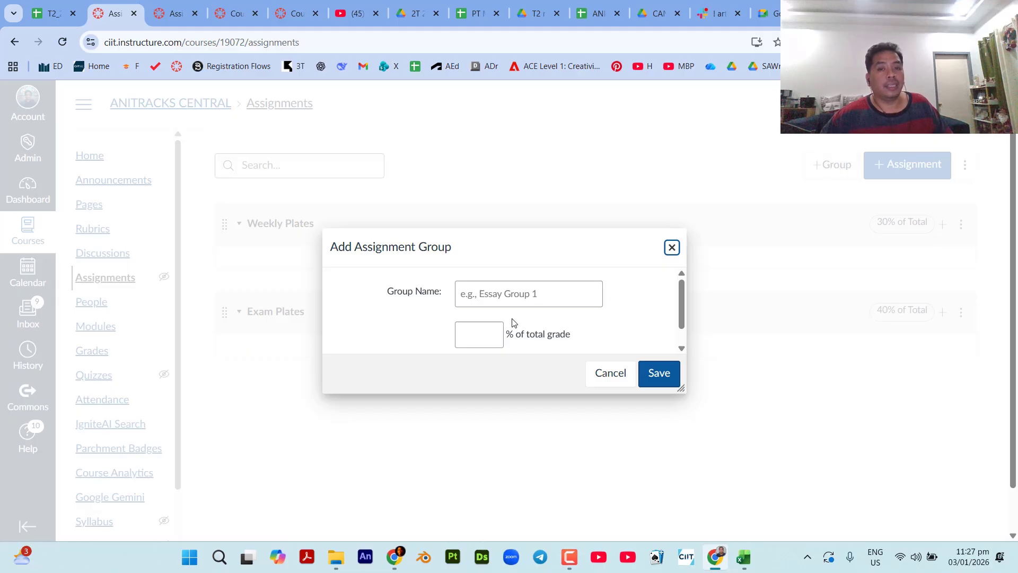
left_click(522, 301)
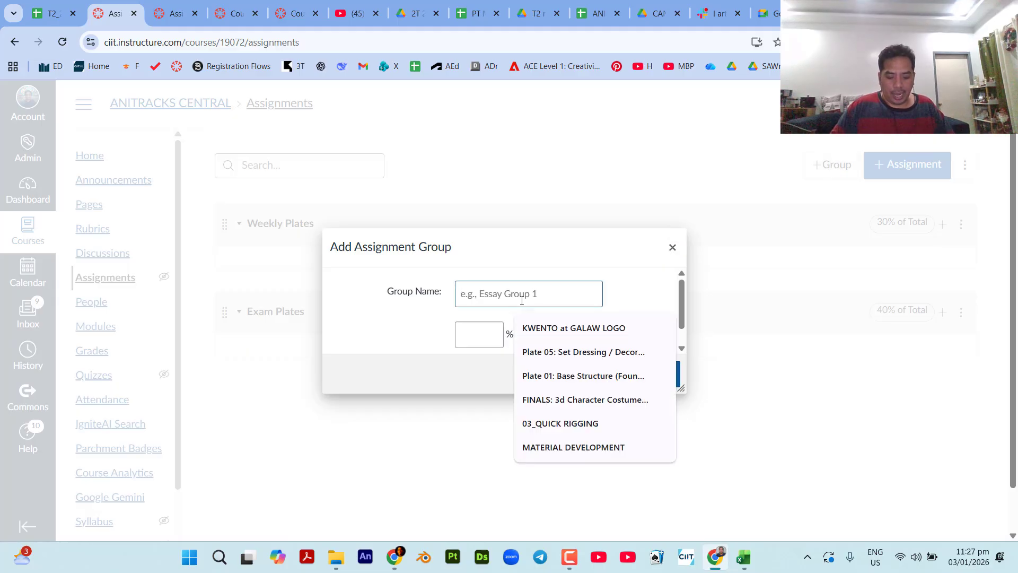
type("Class")
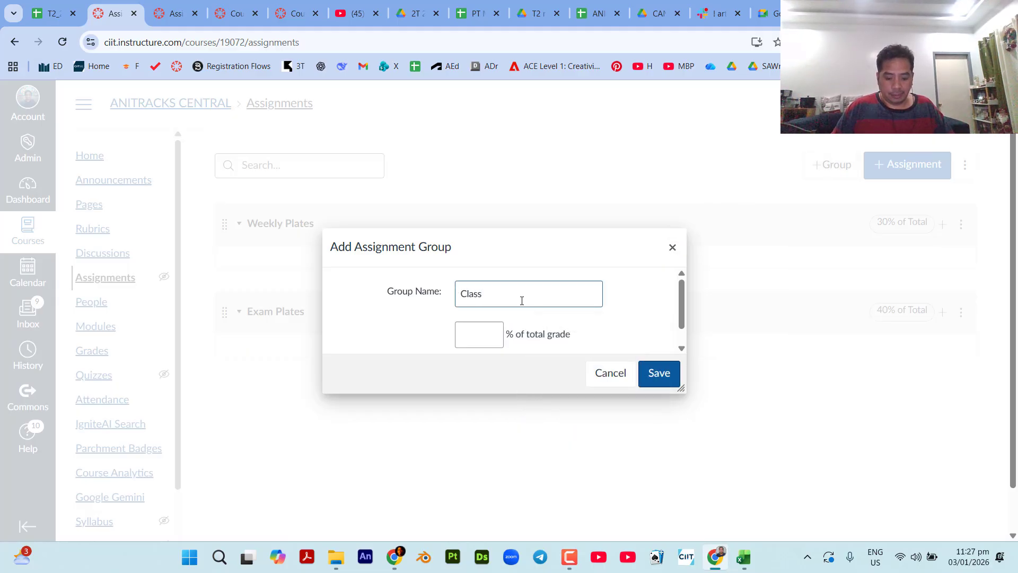
type(" Plate")
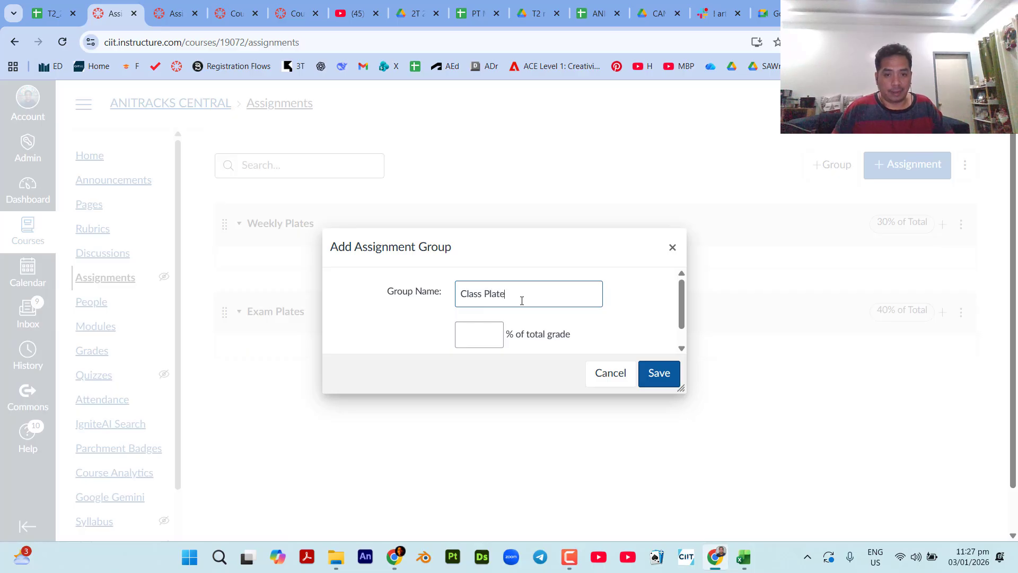
type("s")
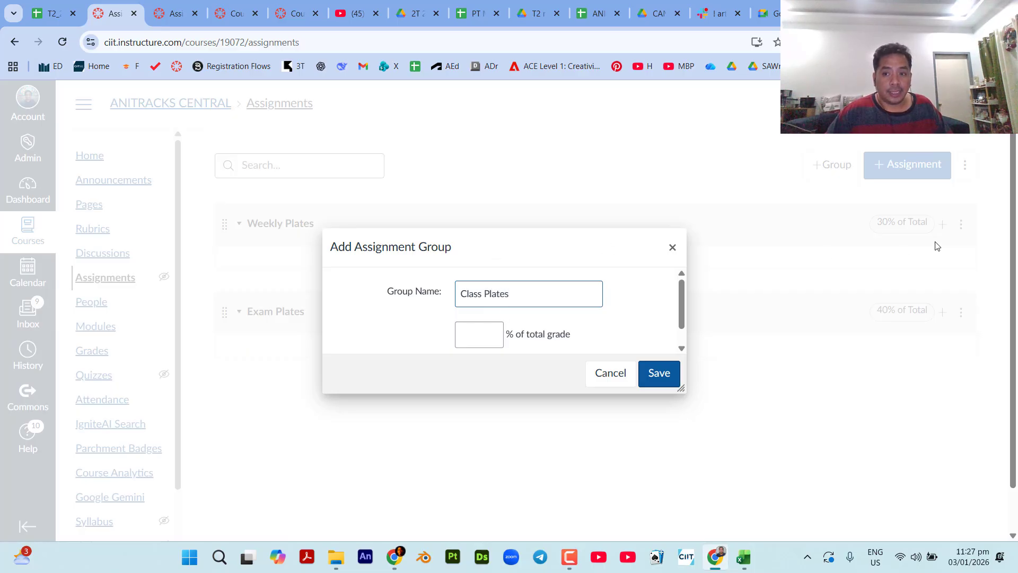
left_click(473, 326)
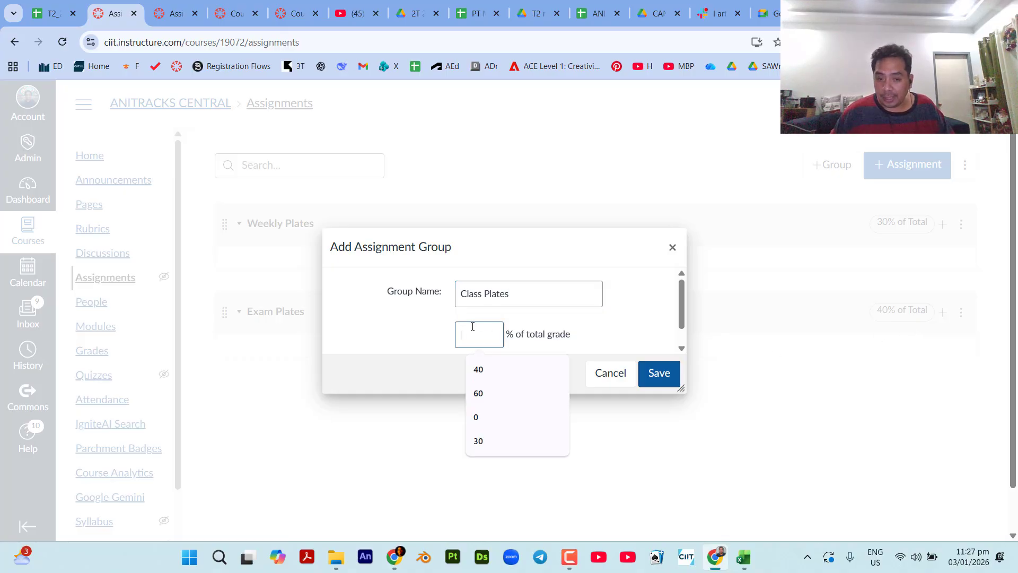
type("30")
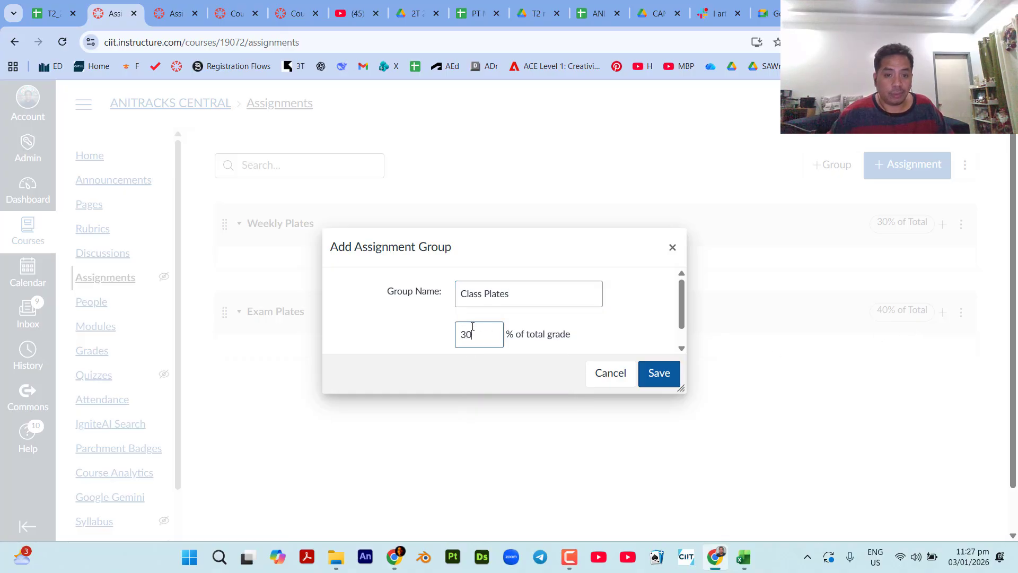
left_click(666, 382)
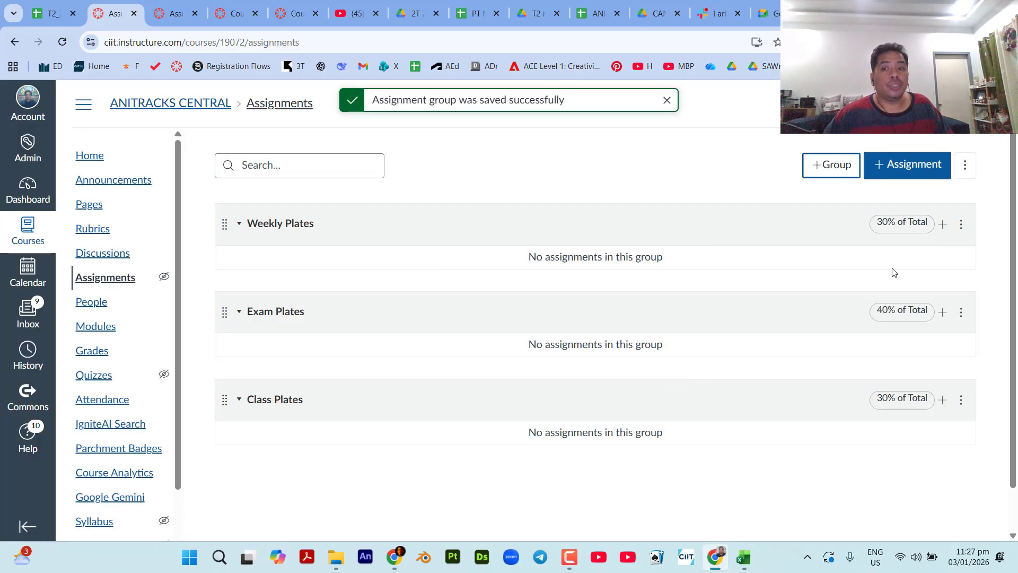
Move the Class Plates group to the top of the assignment group list
left_click(224, 406)
left_click_drag(224, 406, 222, 218)
key("ctrl")
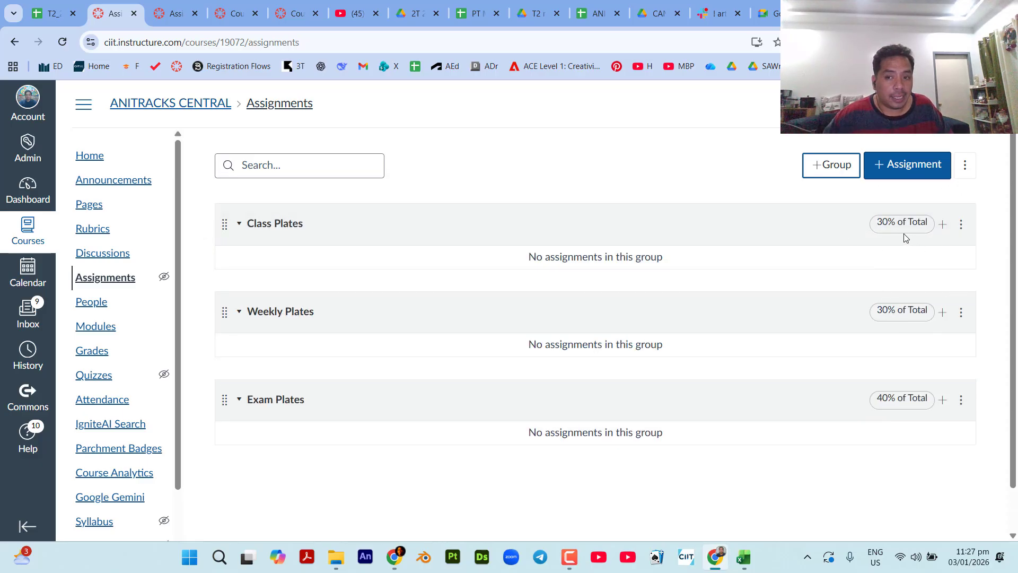
key("ctrl")
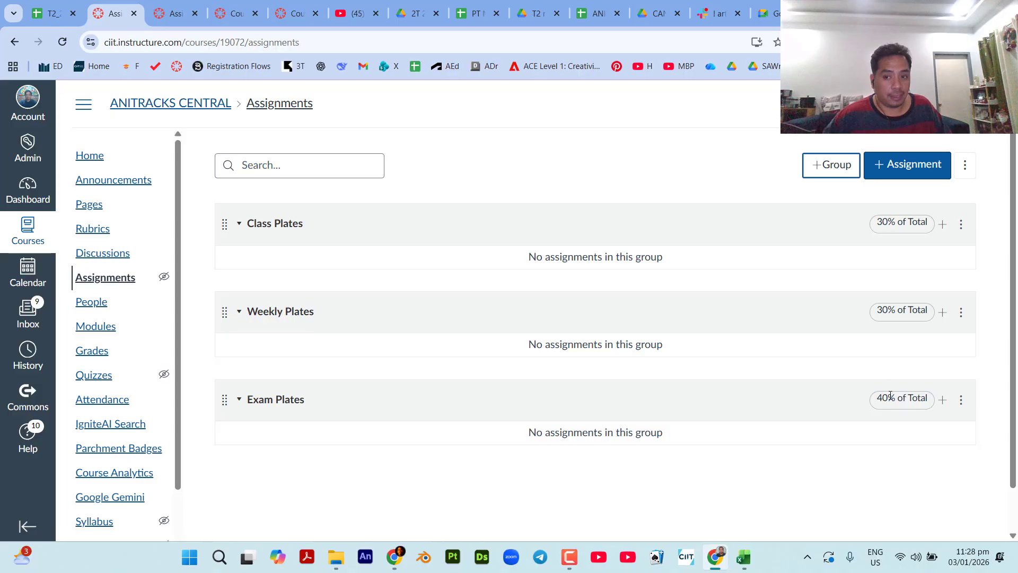
key("ctrl")
key("ctrl")
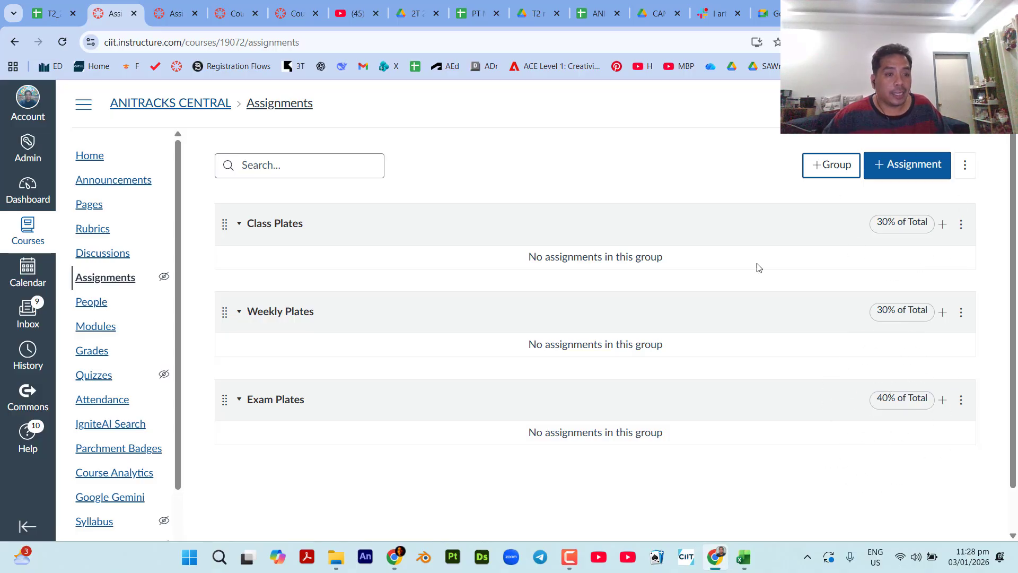
Open the Gradebook to review the group weight columns, then return to the Assignments page
left_click(98, 357)
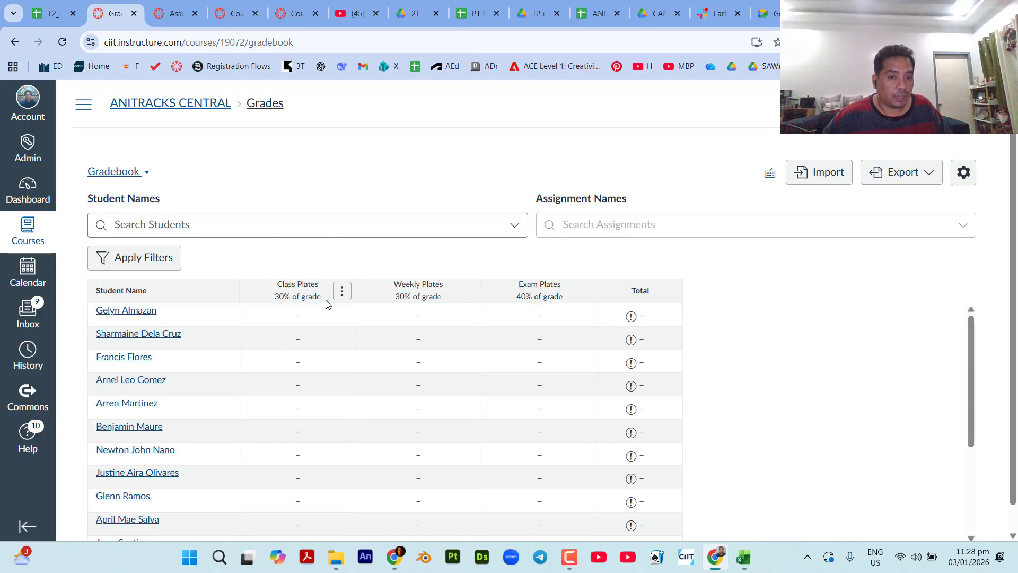
left_click(430, 296)
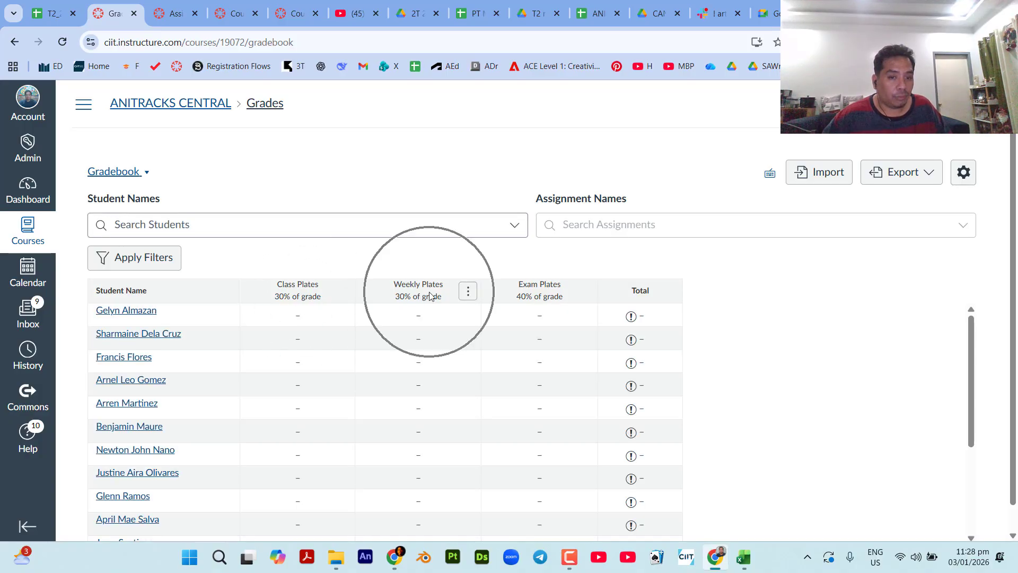
left_click(522, 295)
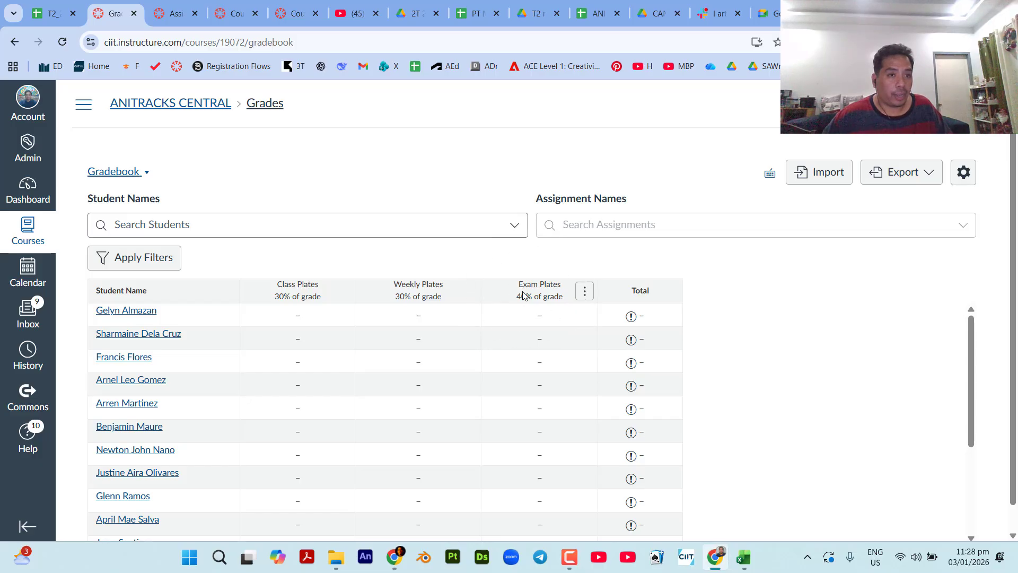
left_click(14, 41)
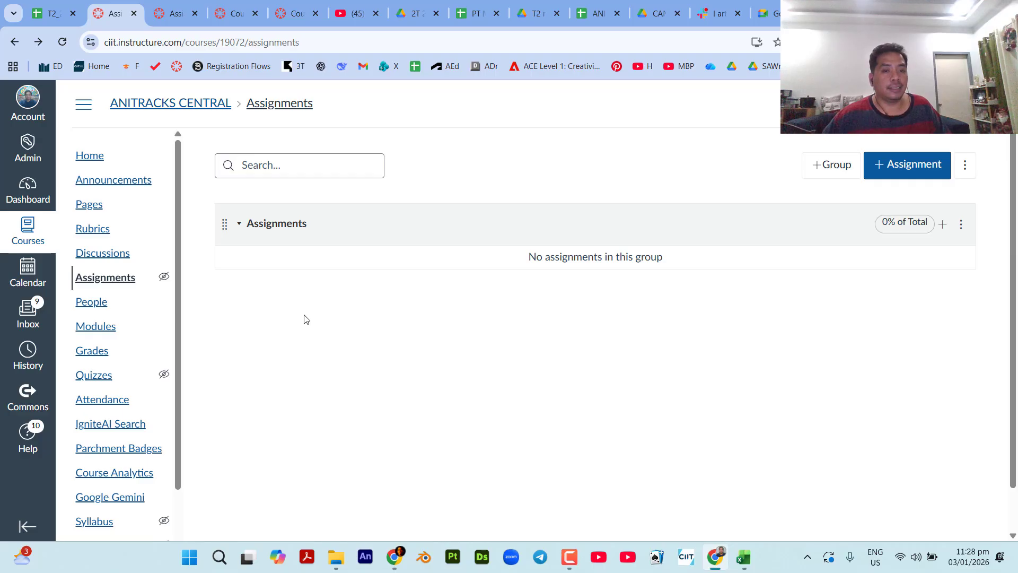
left_click(38, 41)
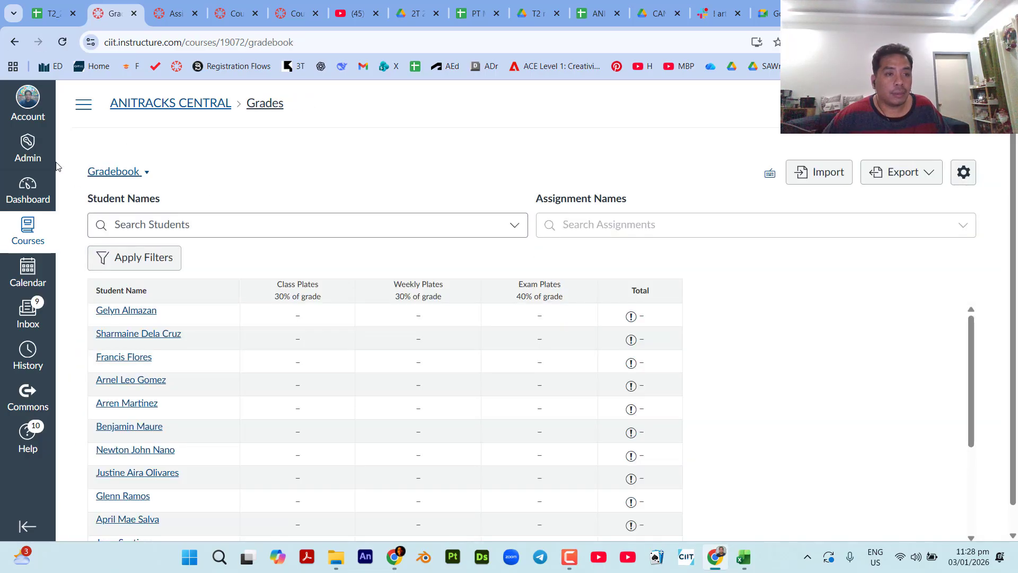
left_click(84, 104)
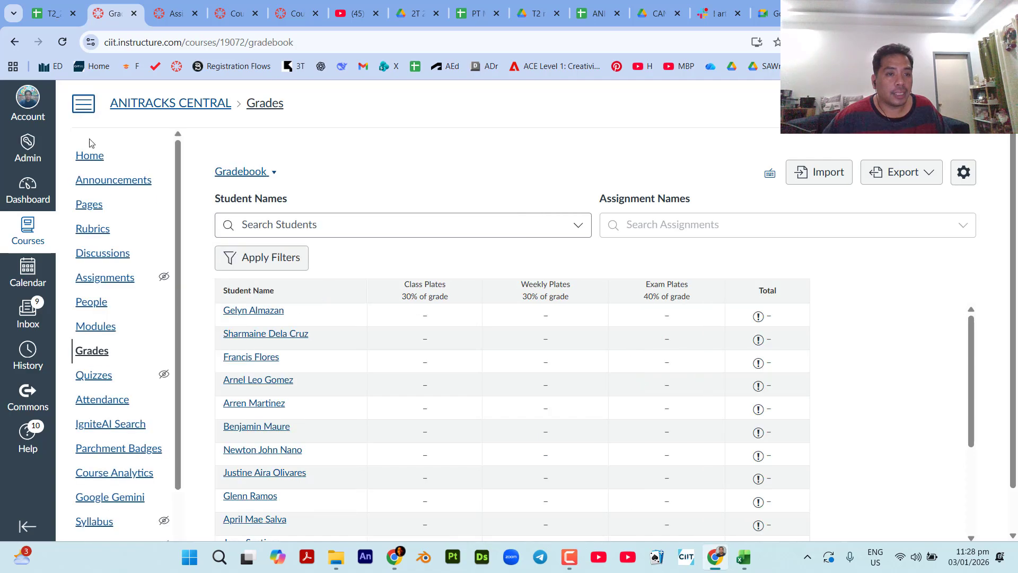
left_click(106, 279)
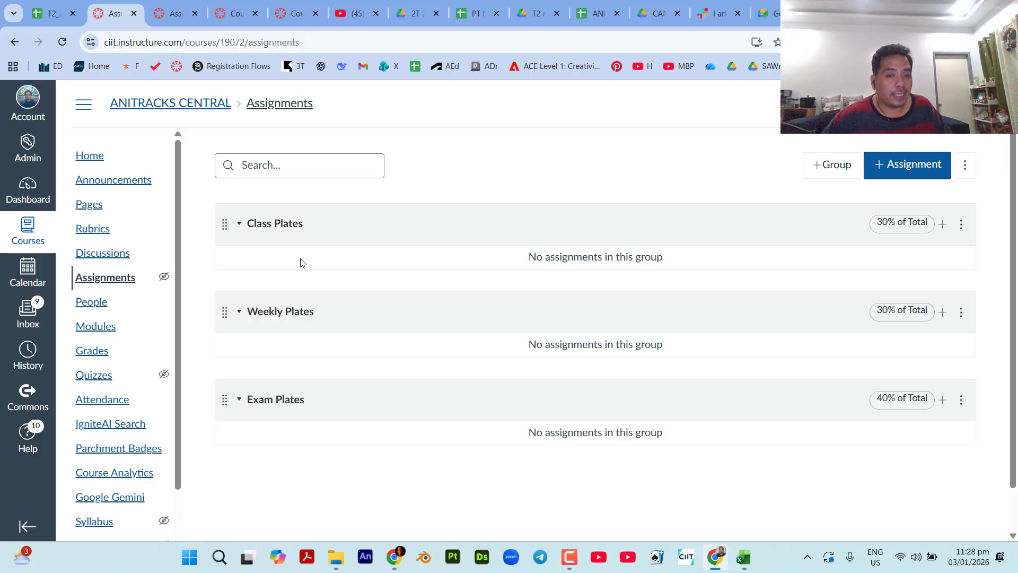
left_click(660, 256)
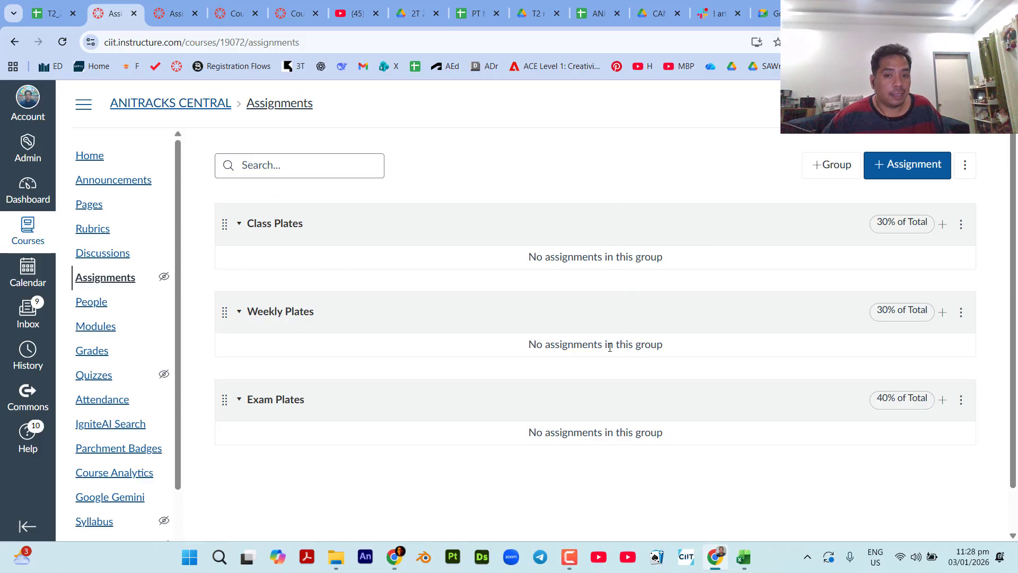
left_click(815, 234)
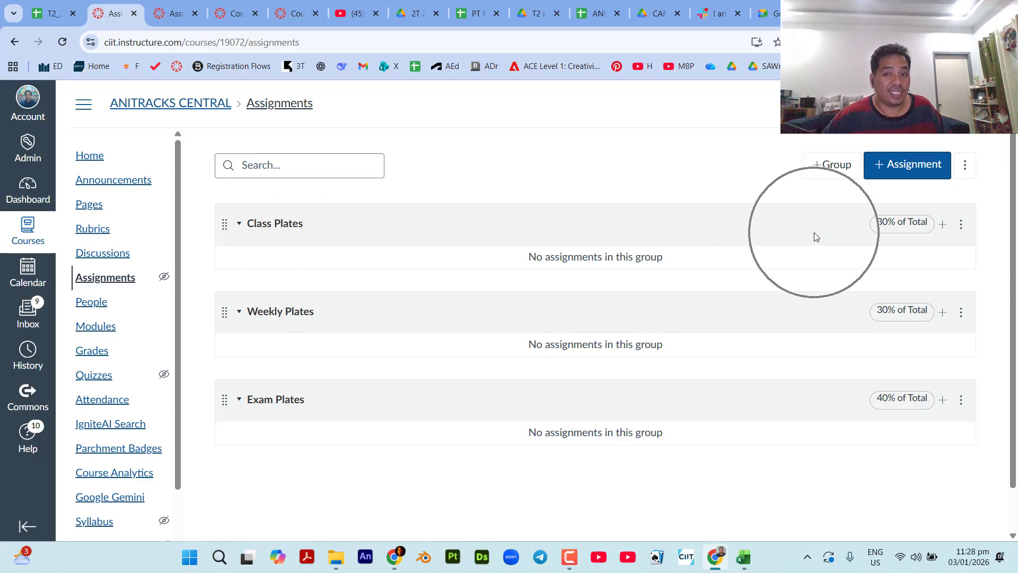
left_click(796, 401)
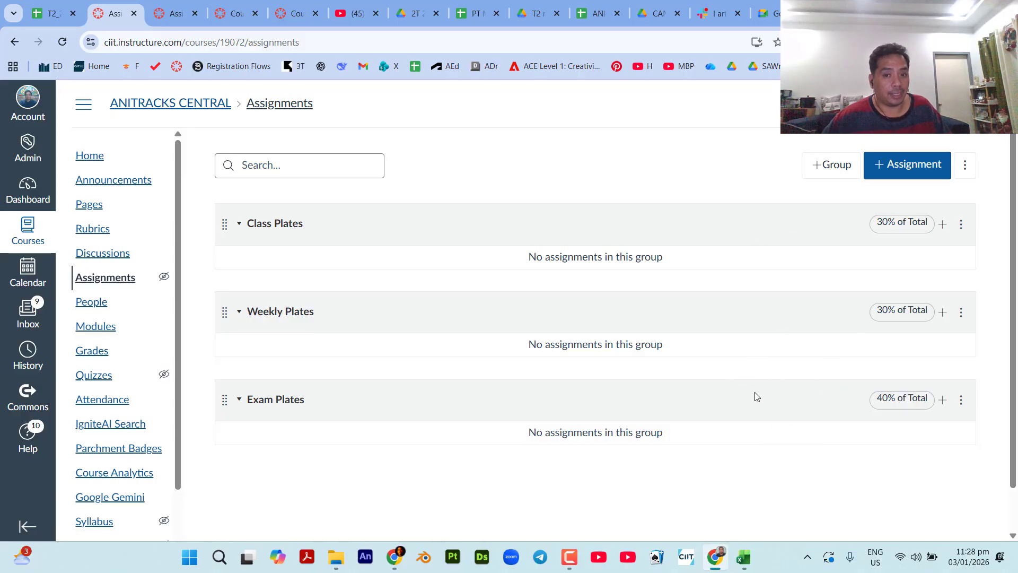
left_click(473, 263)
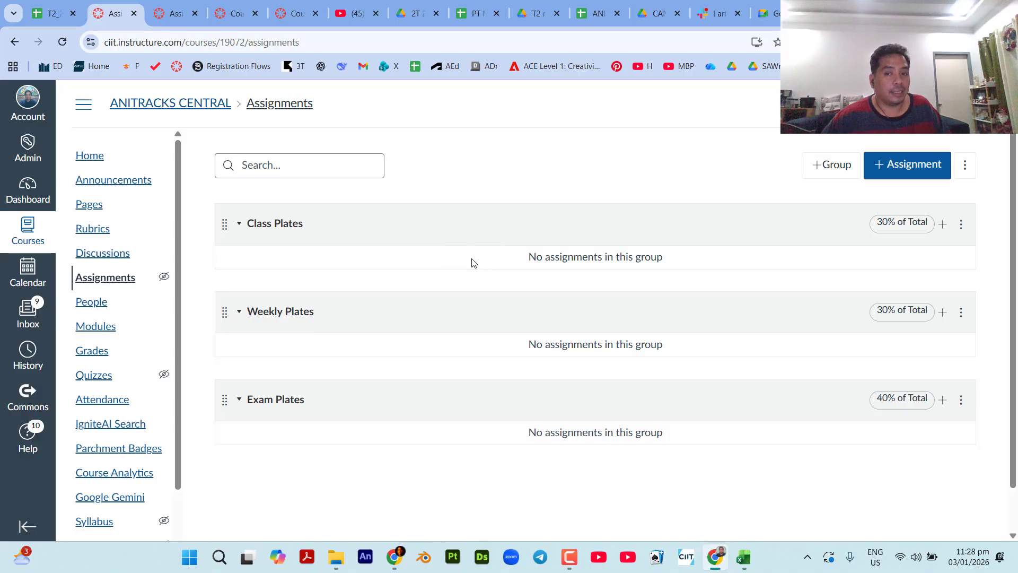
left_click(529, 349)
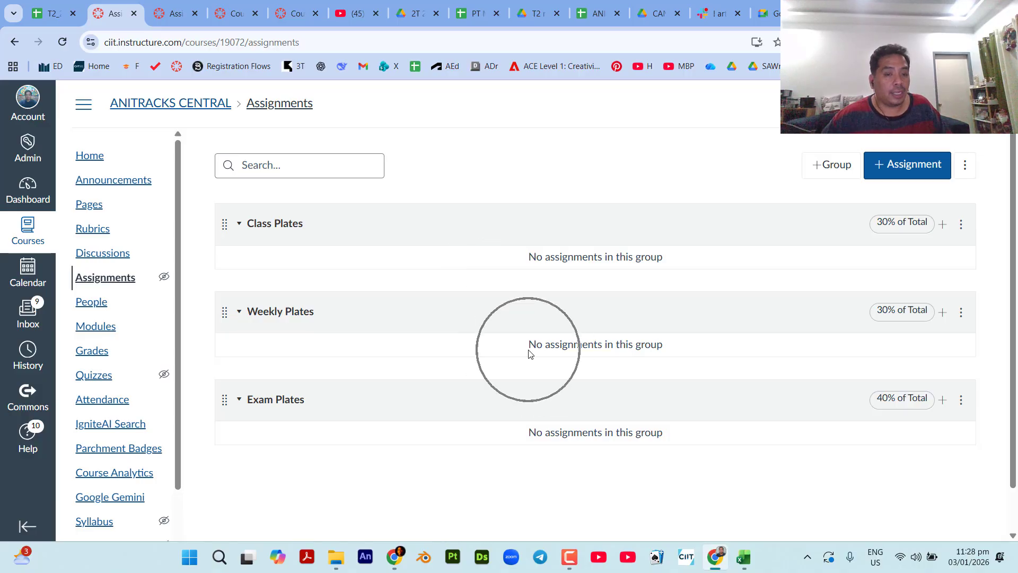
left_click(519, 353)
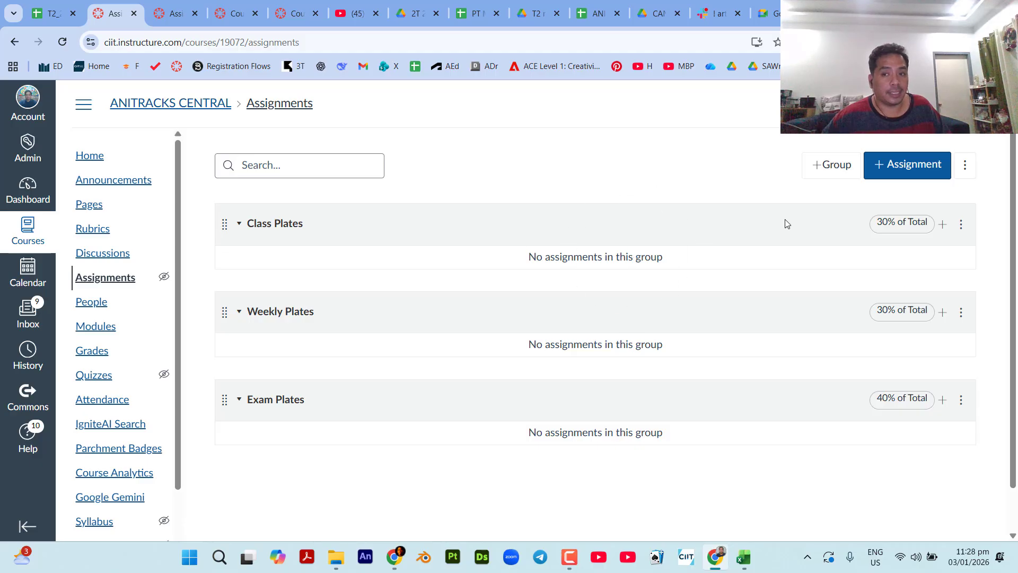
left_click(962, 227)
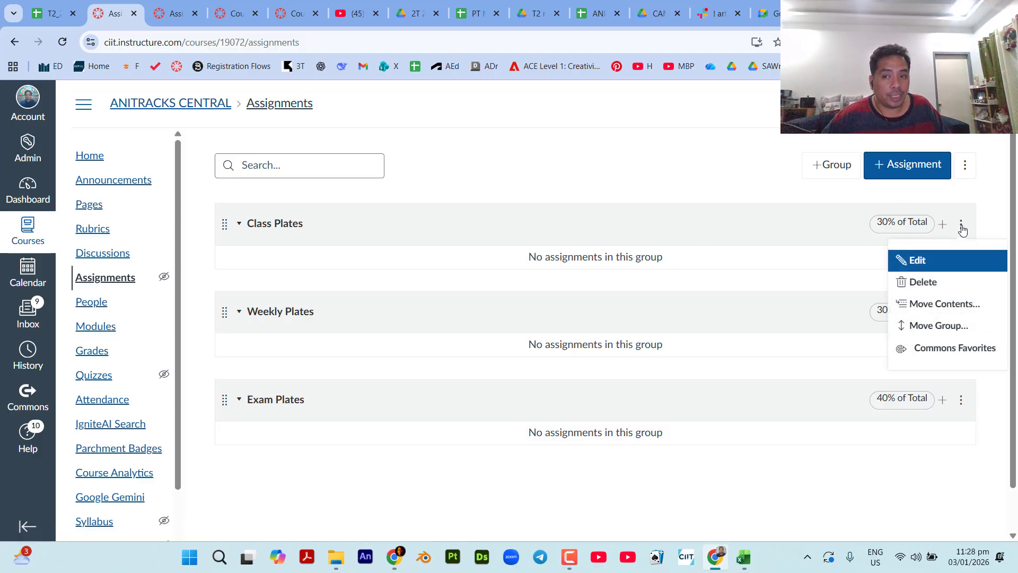
left_click(650, 251)
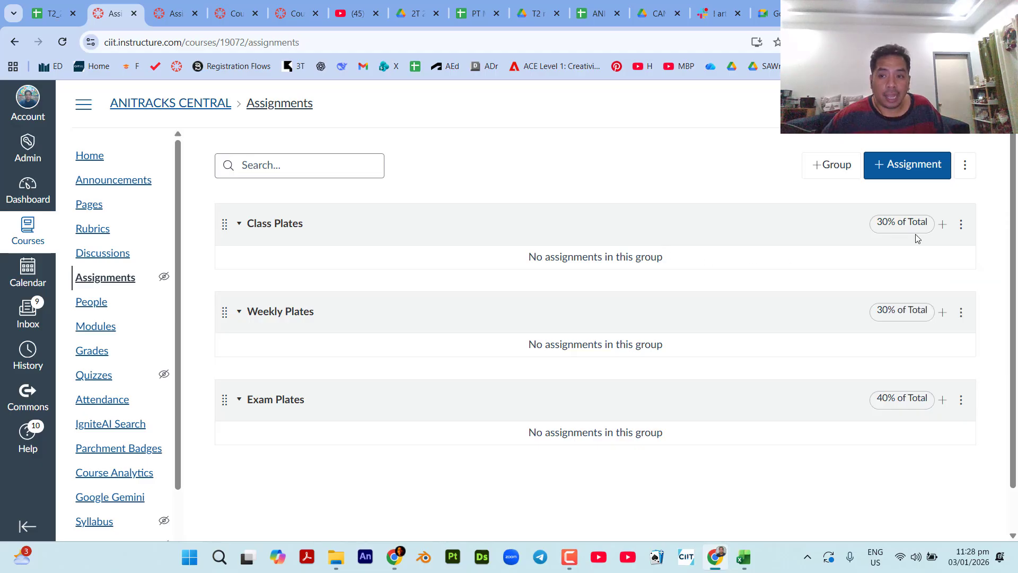
Add an assignment named CP01_Creating Objects worth 100 points to the Class Plates group and save it
left_click(942, 225)
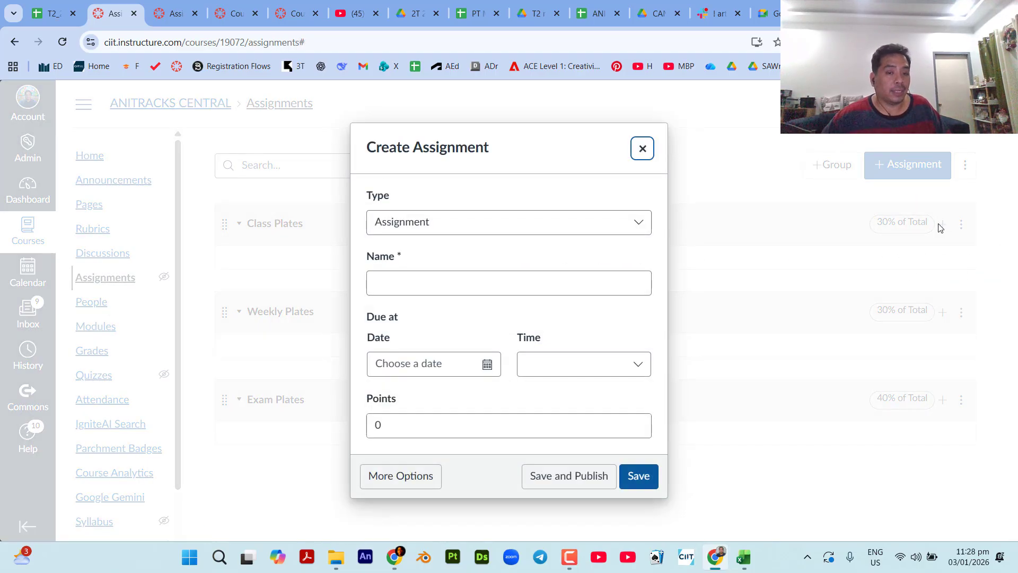
left_click(387, 226)
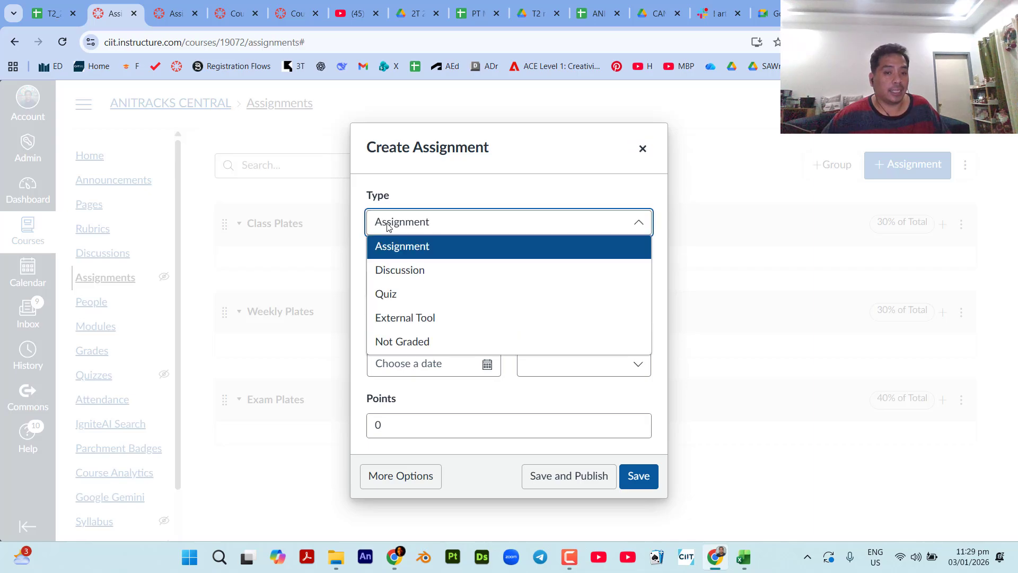
left_click(391, 244)
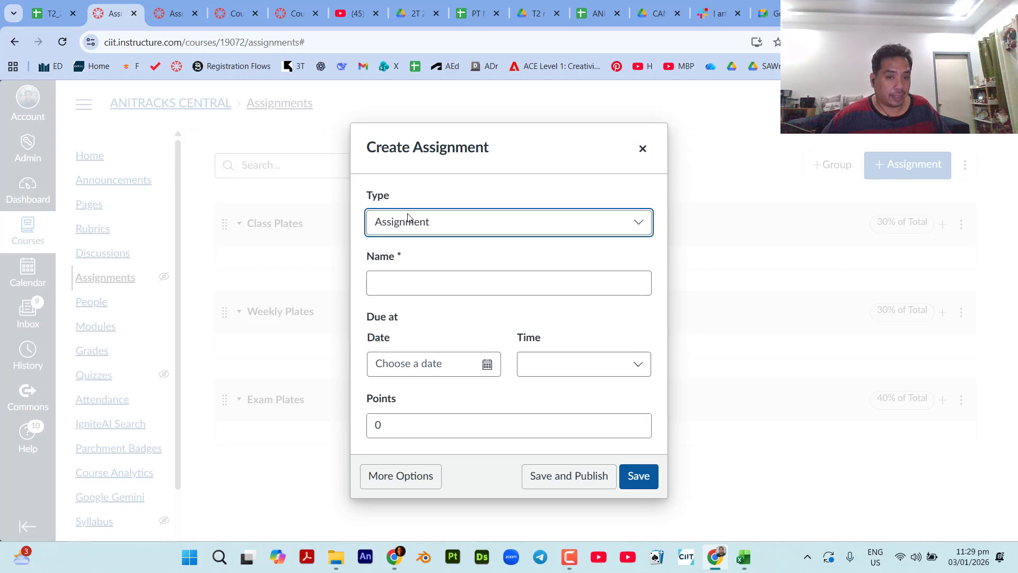
left_click(383, 282)
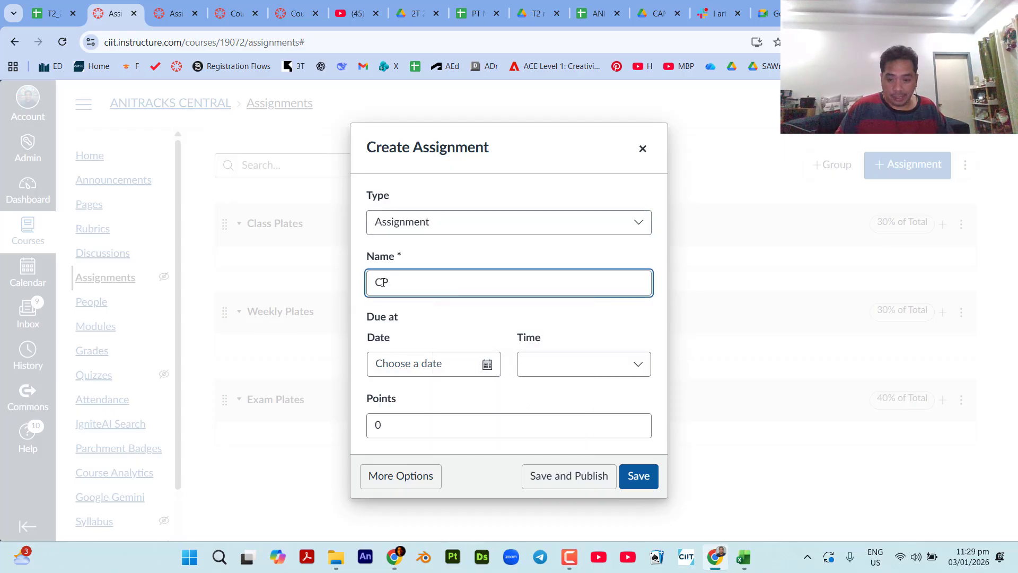
type("CP01")
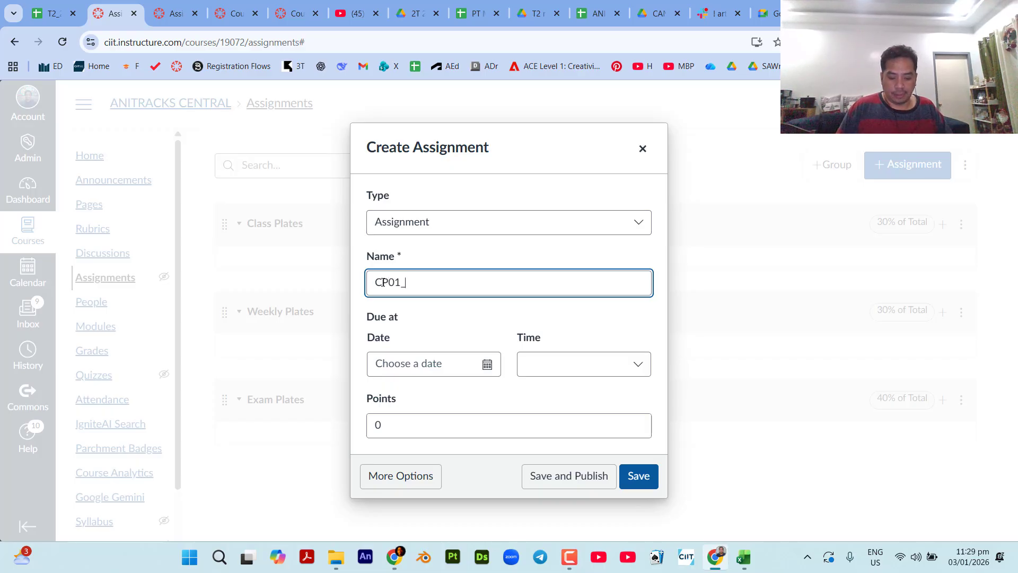
type("_Crea")
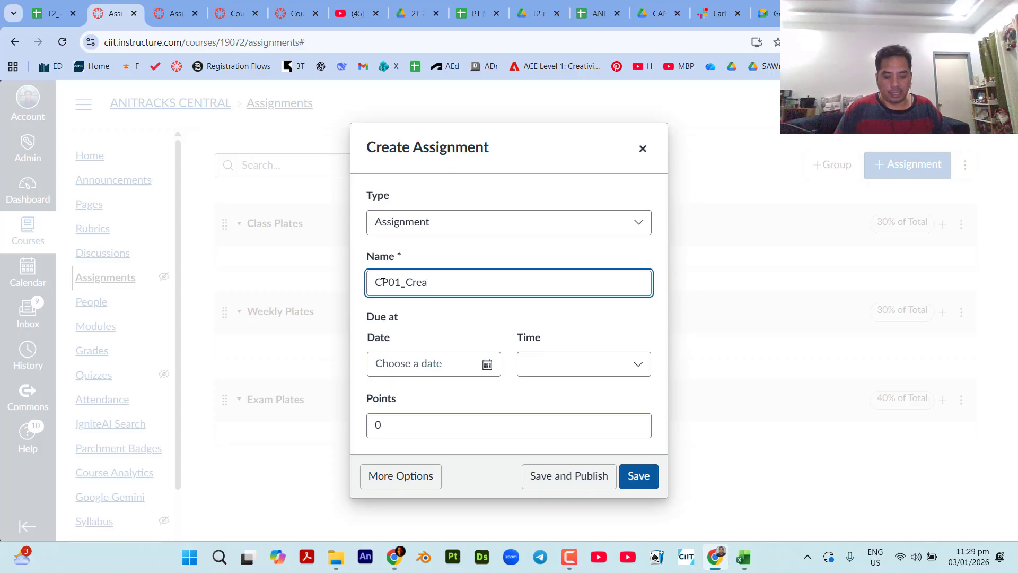
type("ting Objects")
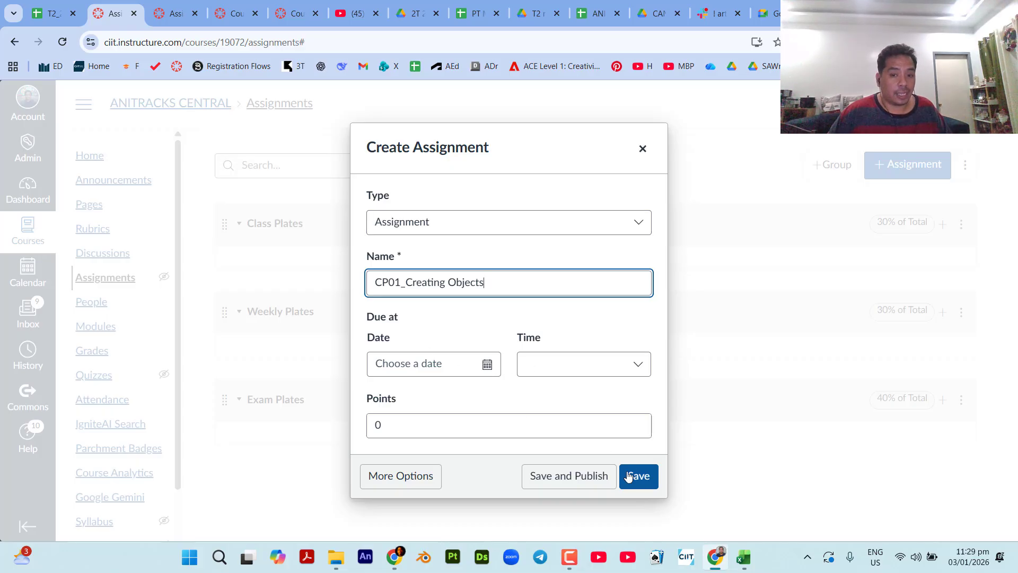
left_click(404, 429)
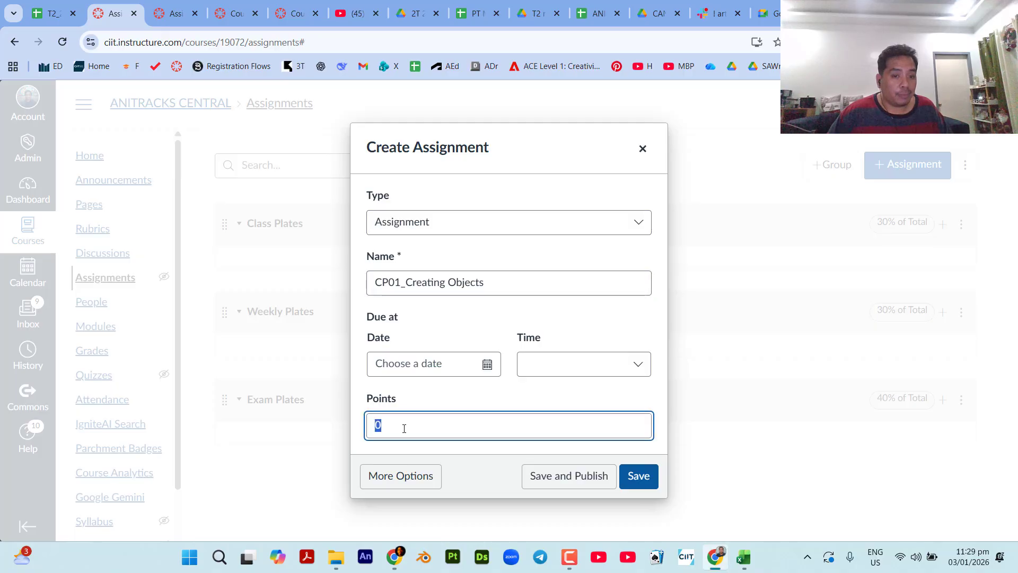
type("100")
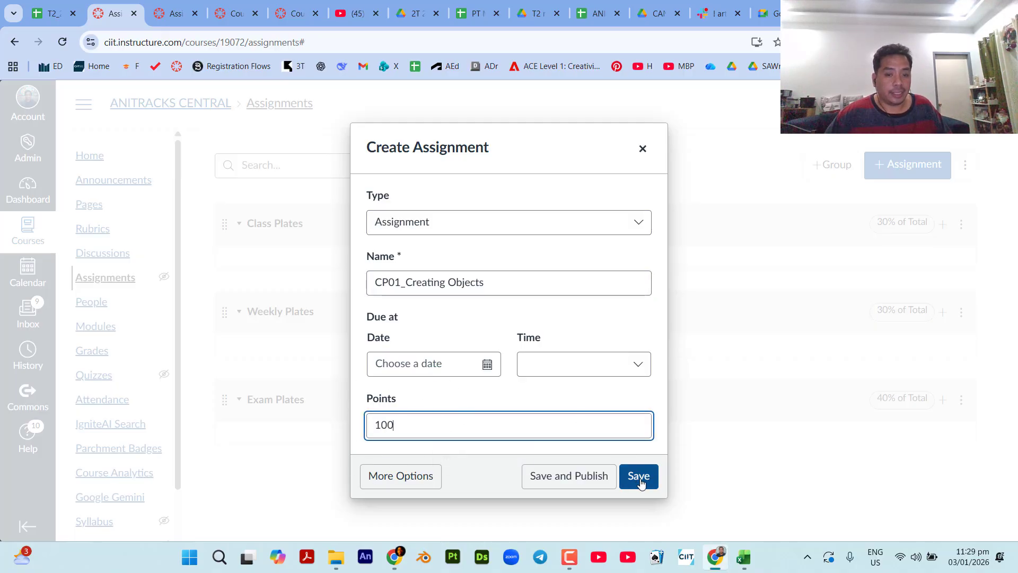
left_click(637, 478)
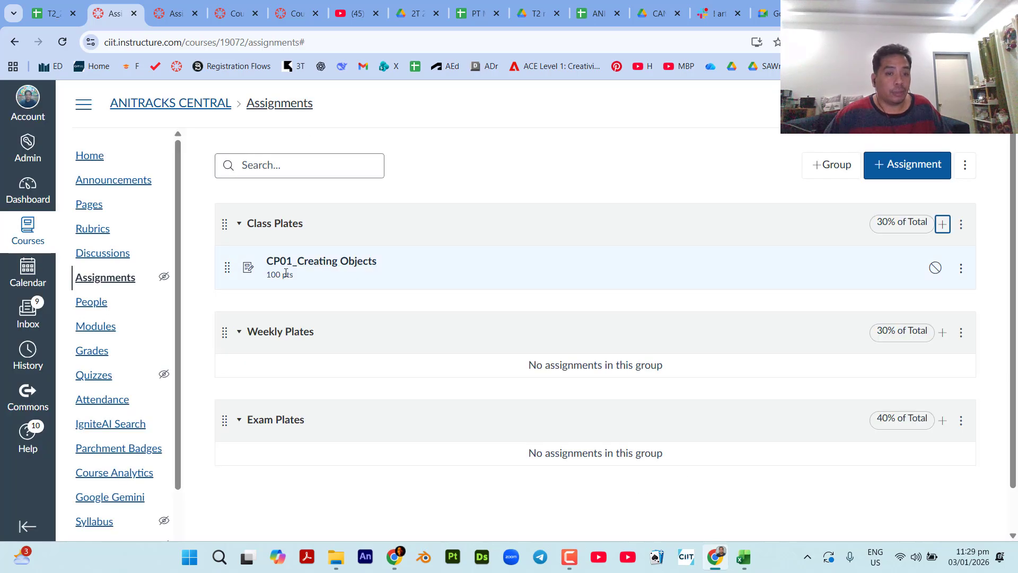
Open the CP01_Creating Objects assignment in edit mode and place the cursor in its description
left_click(347, 265)
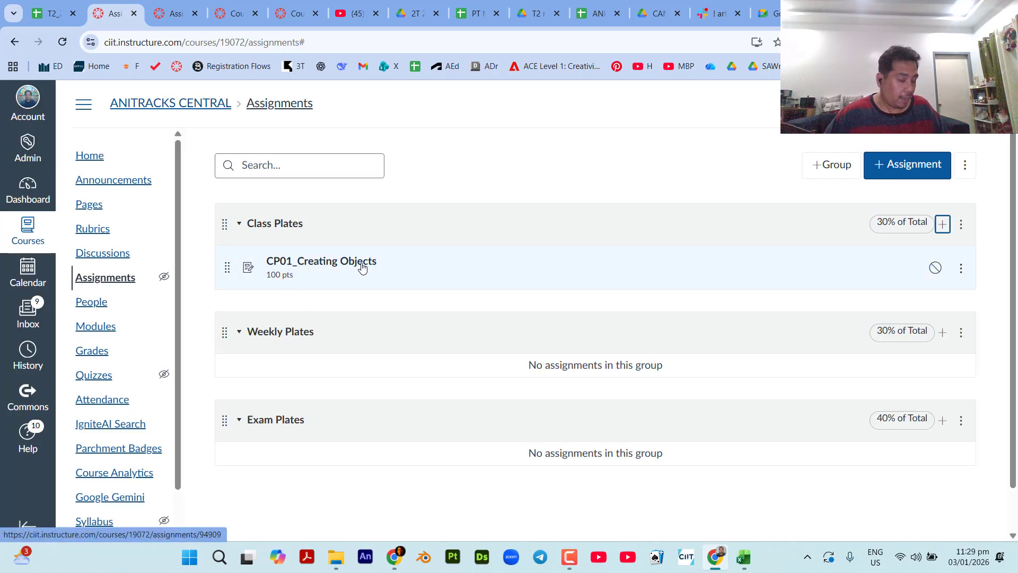
left_click(325, 266)
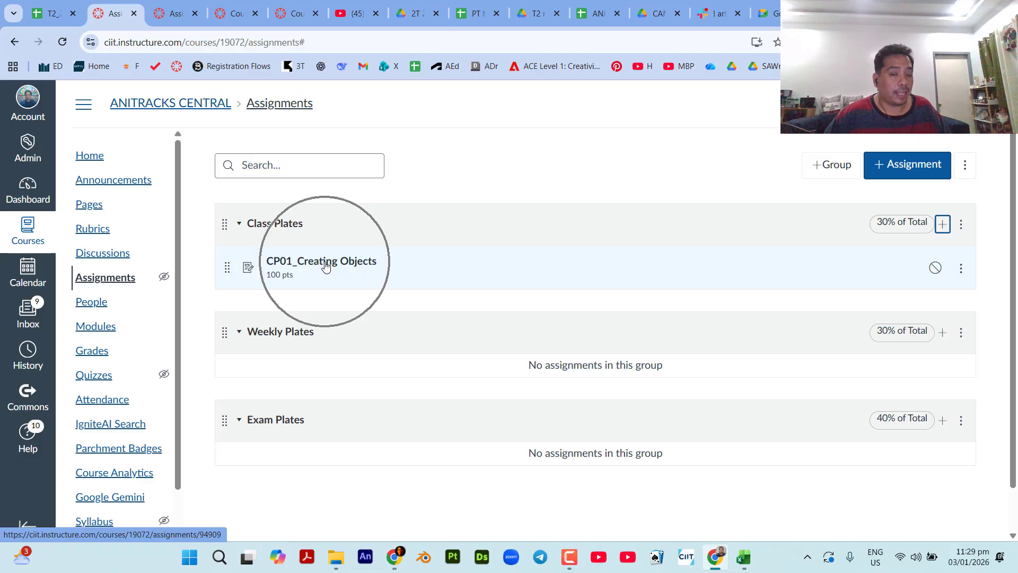
left_click(325, 265)
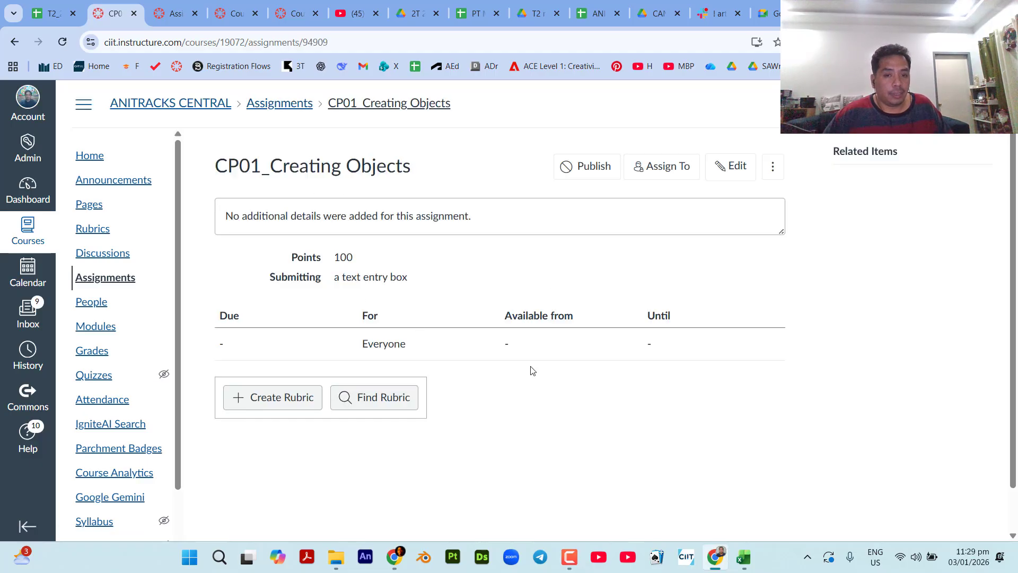
left_click(744, 177)
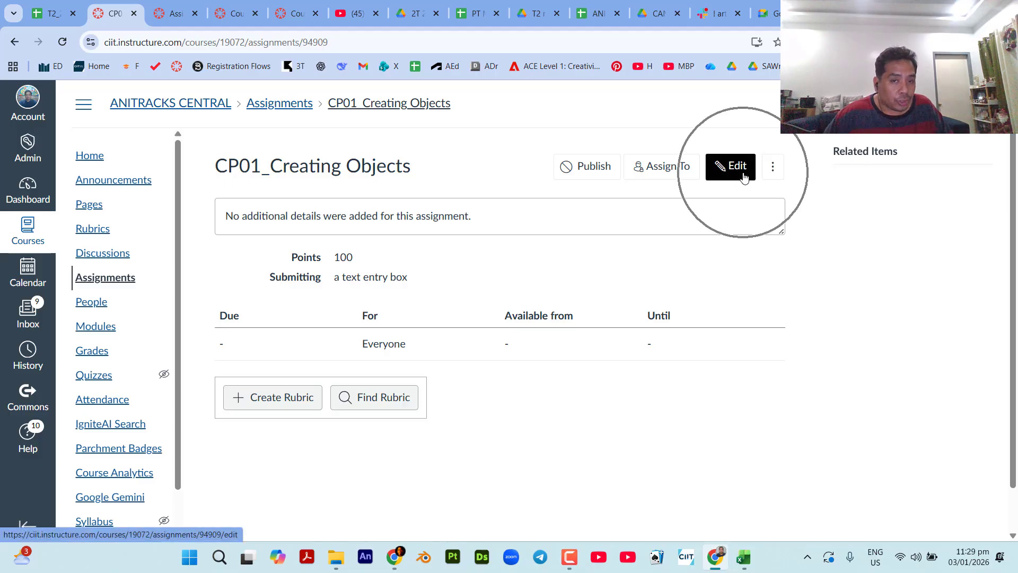
left_click(744, 176)
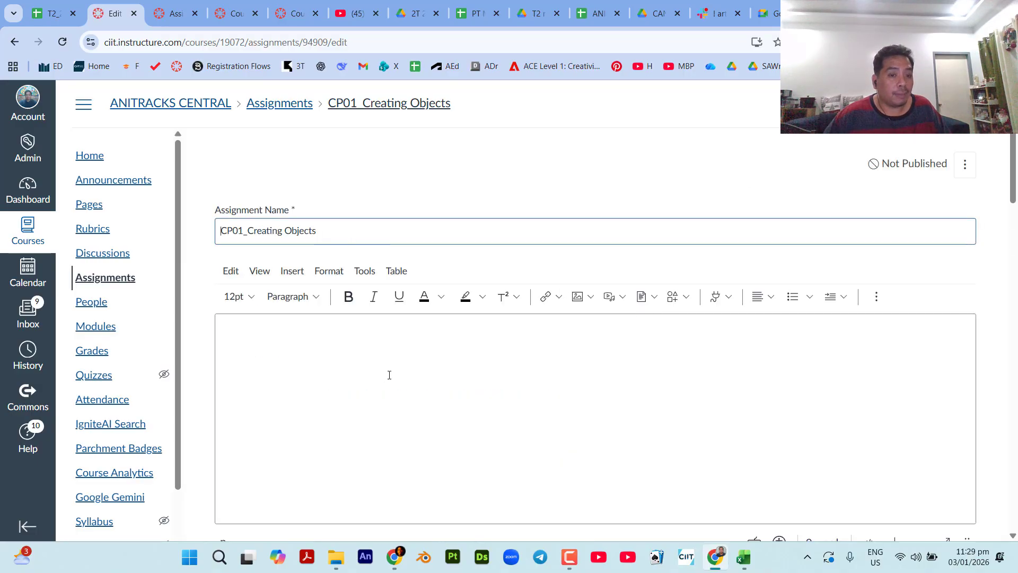
left_click(336, 355)
key("ctrl")
key("ctrl")
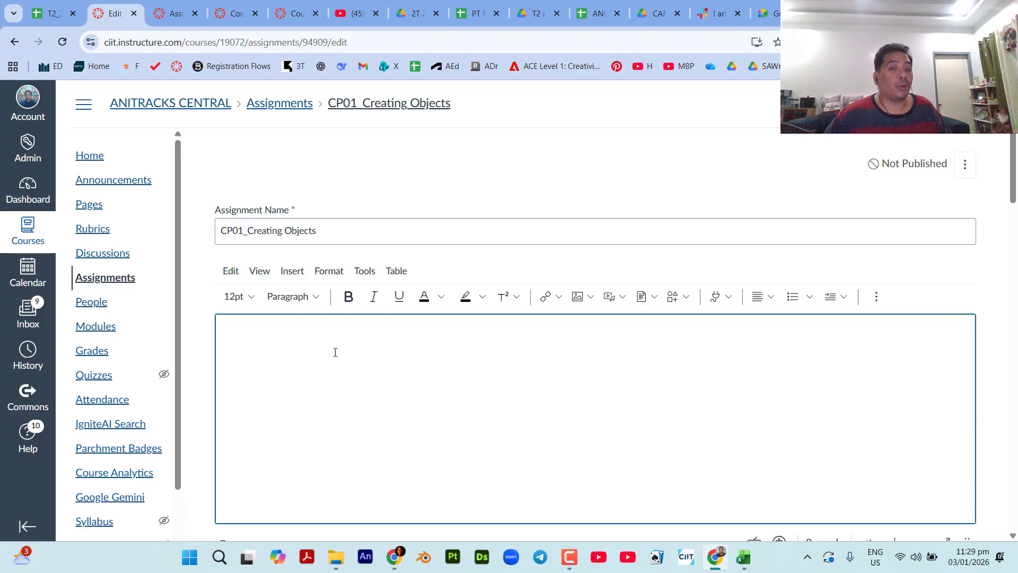
key("ctrl")
key("ctrl")
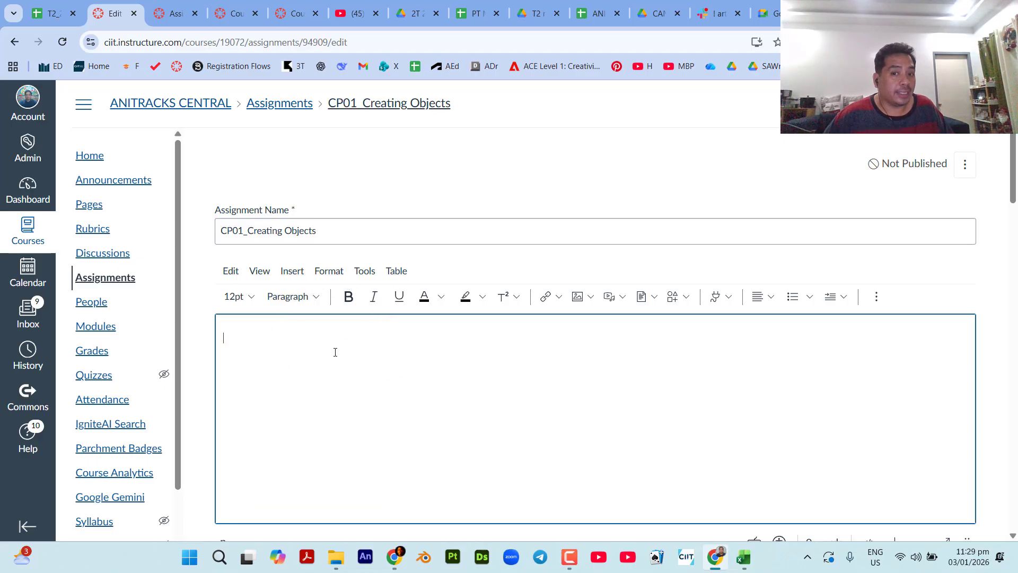
key("ctrl")
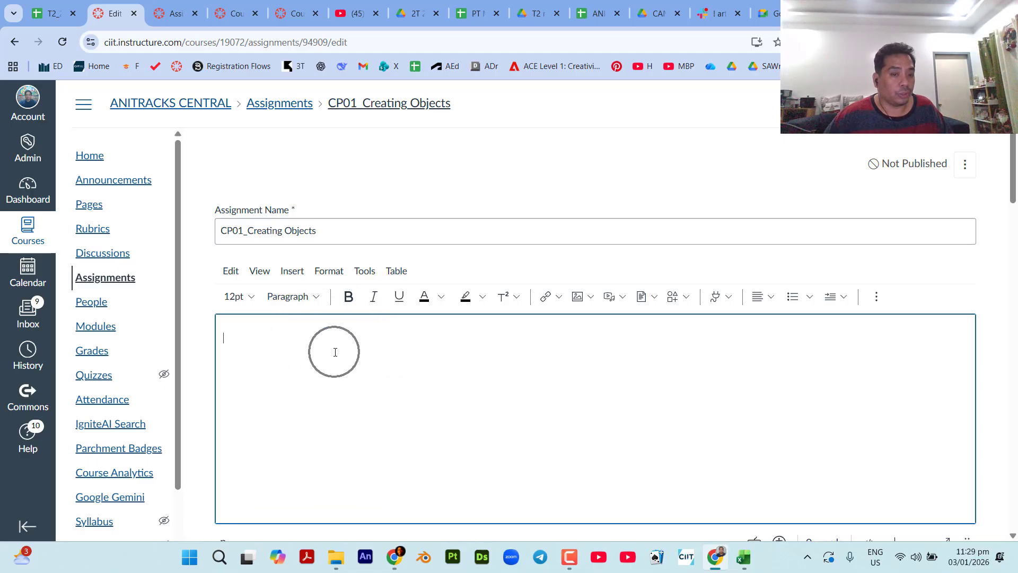
Open the Embed dialog from the description editor's additional tools
left_click(727, 301)
key("ctrl")
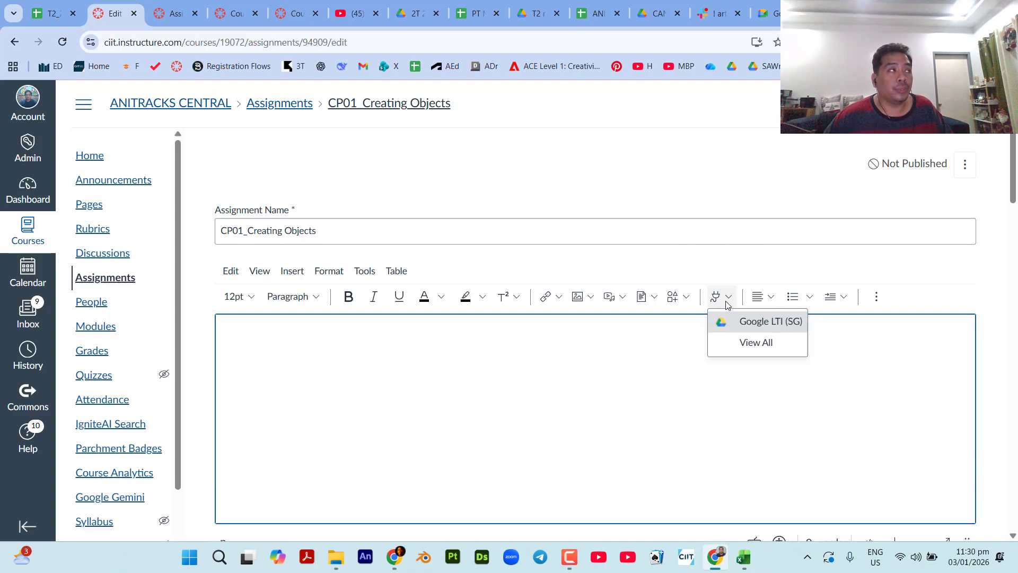
key("ctrl")
key("ctrl")
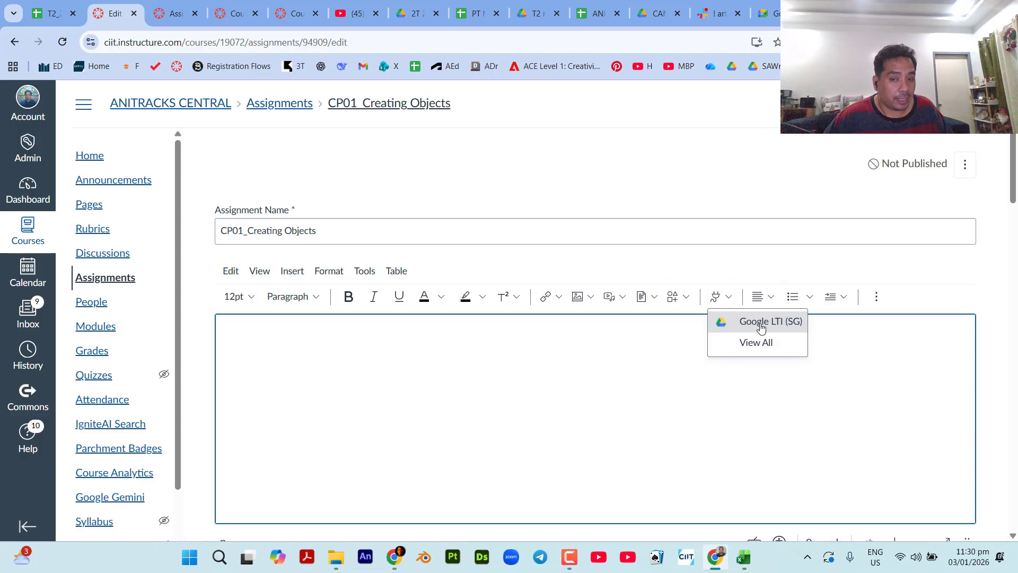
left_click(876, 296)
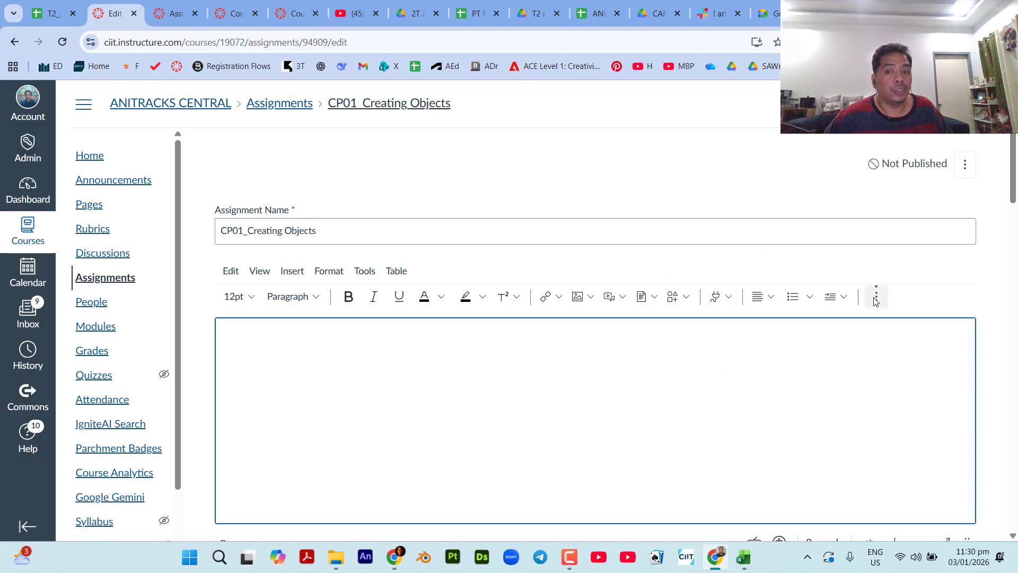
key("ctrl")
key("ctrl")
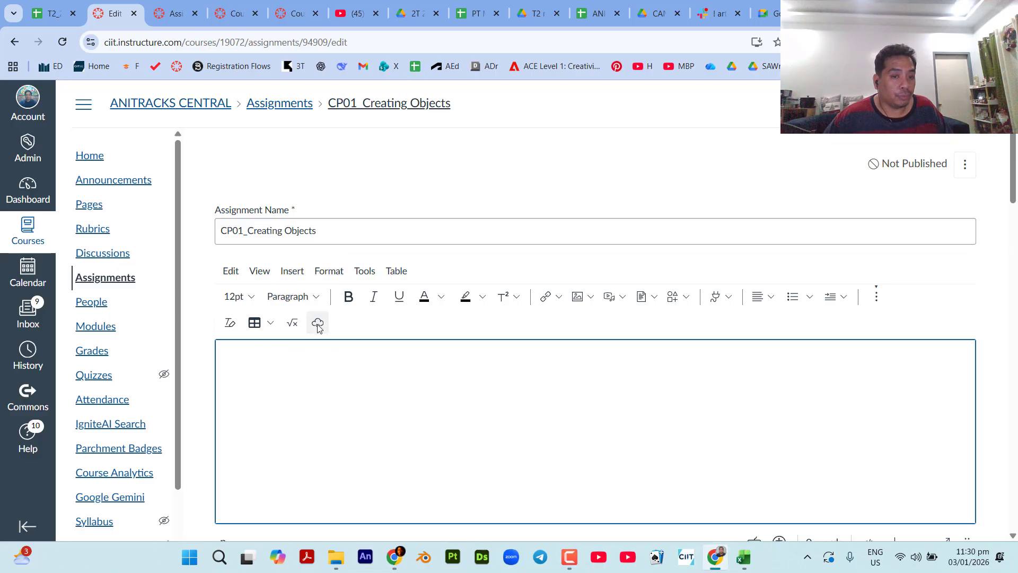
left_click(318, 324)
left_click(387, 333)
key("ctrl")
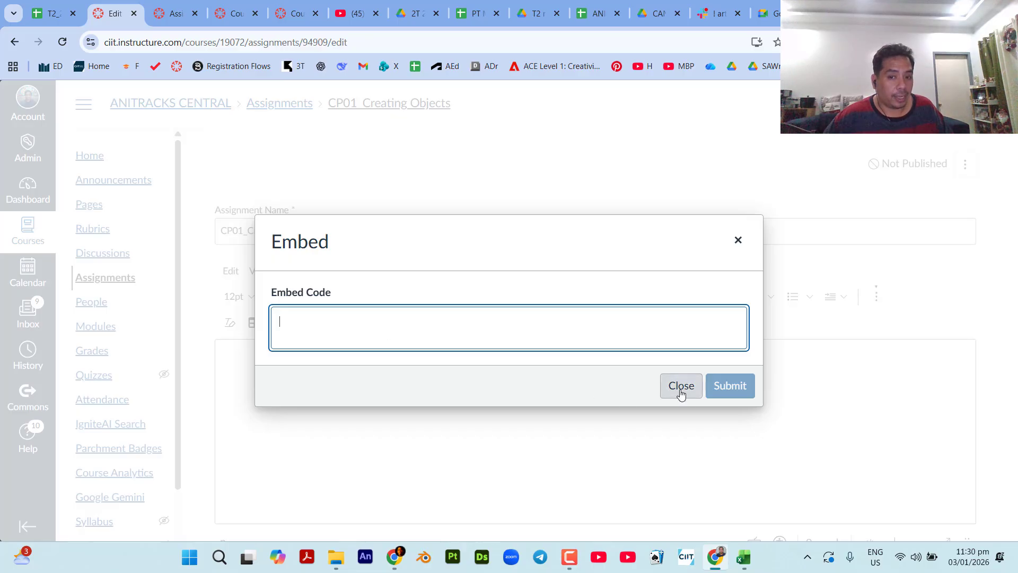
Switch to the YouTube tab, copy the video's embed code, and paste it into the Embed Code box
left_click(352, 14)
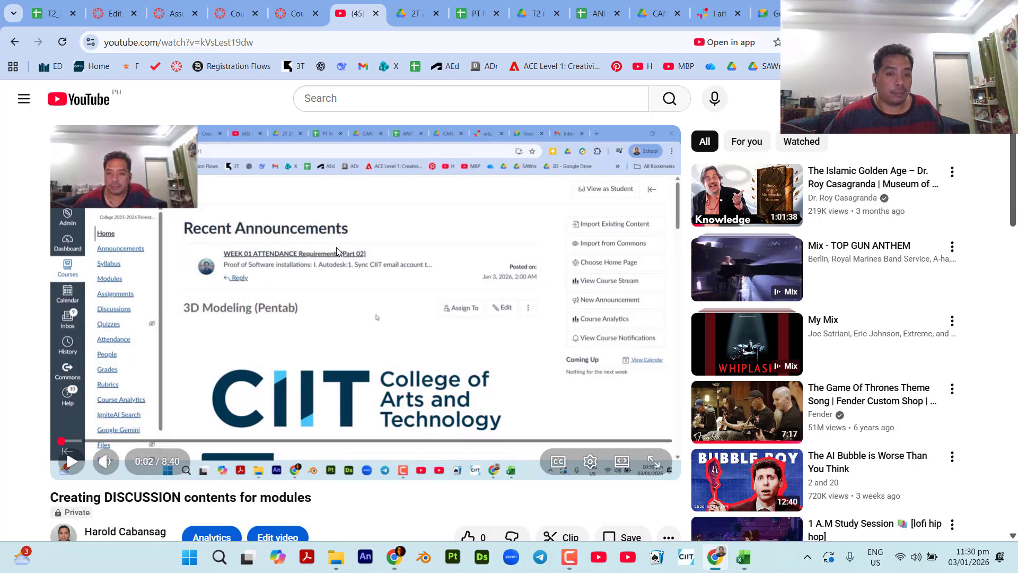
right_click(337, 248)
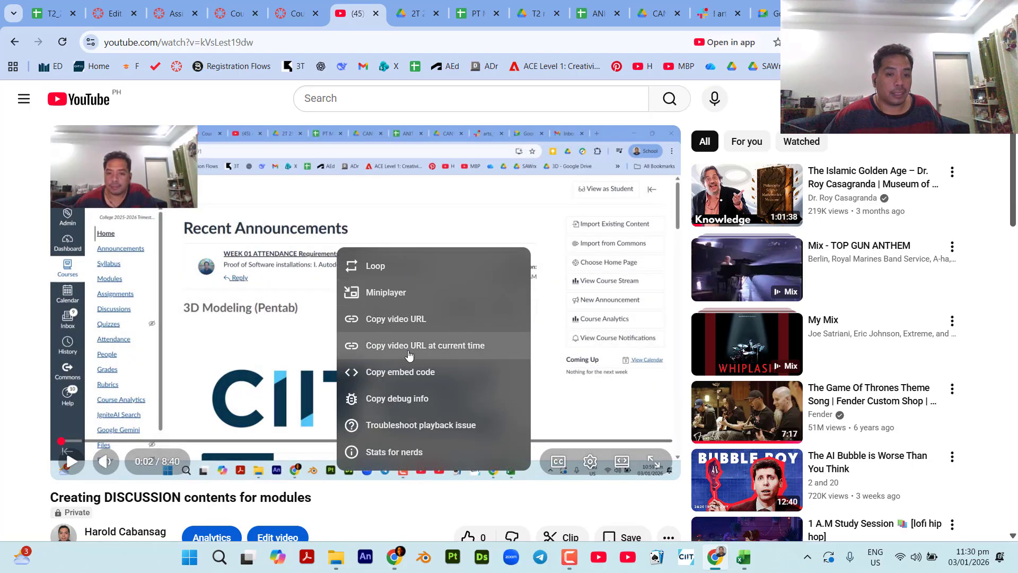
left_click(422, 377)
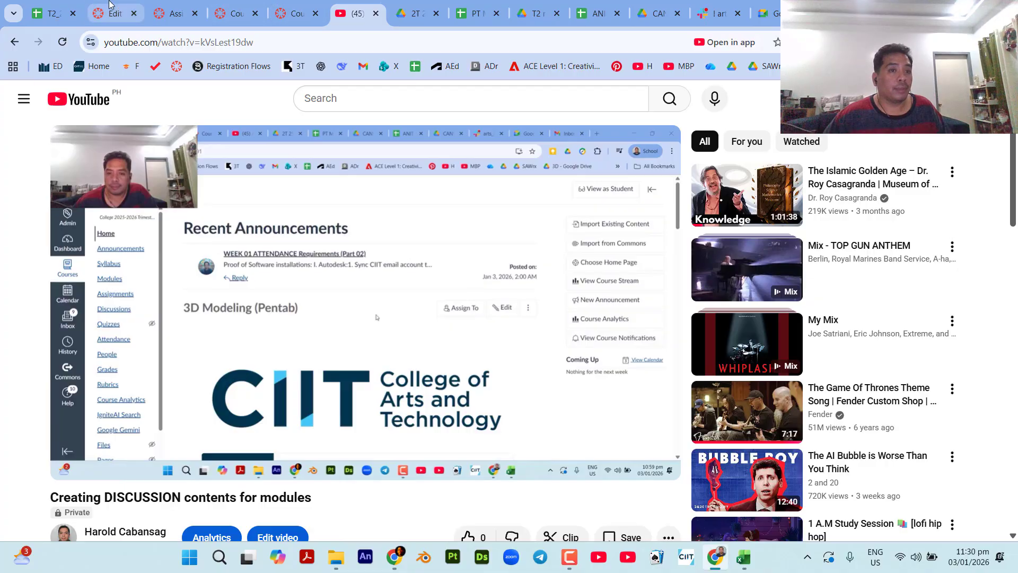
left_click(113, 8)
key("ctrl+v")
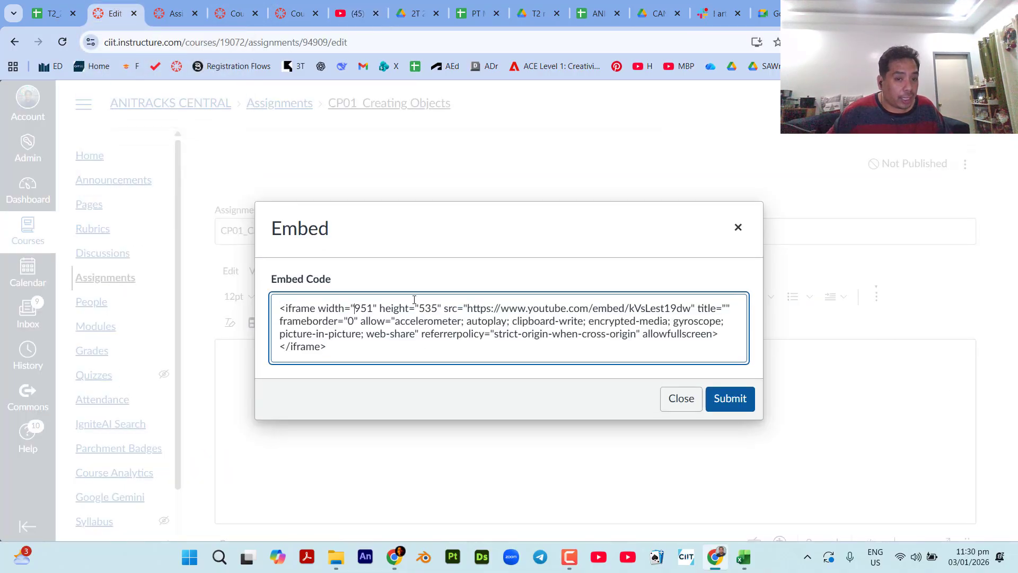
Set the iframe width and height to 720 and submit the embed
key("shift+Right")
key("shift+Right")
key("shift+Right")
type("720")
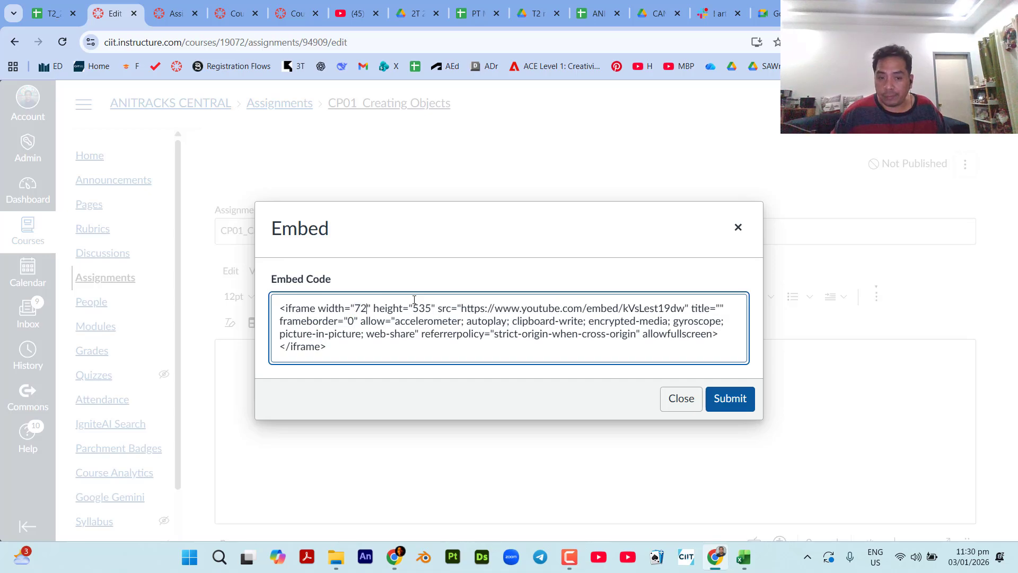
key("shift+Right")
key("shift+Right")
key("shift+Right")
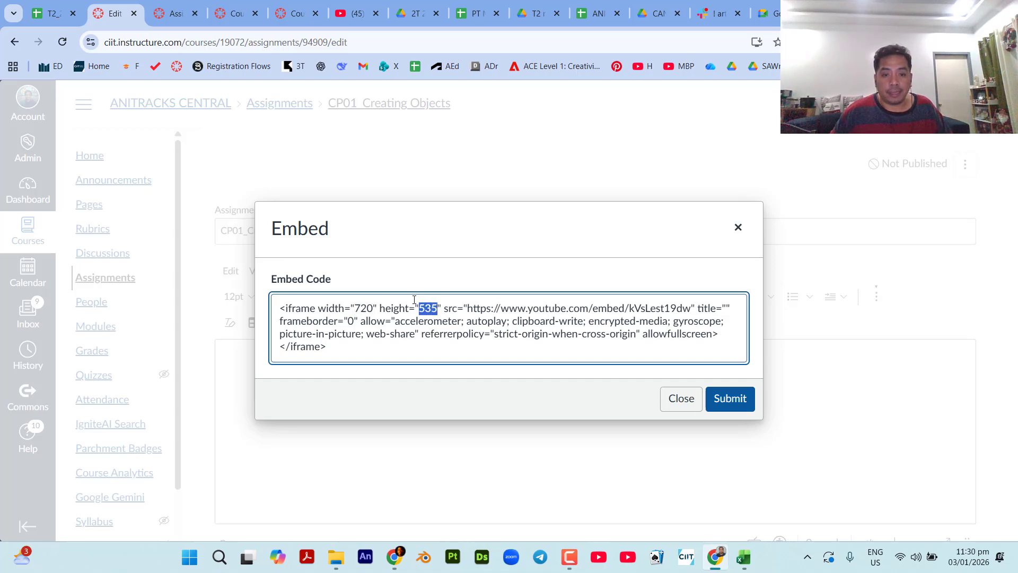
type("720")
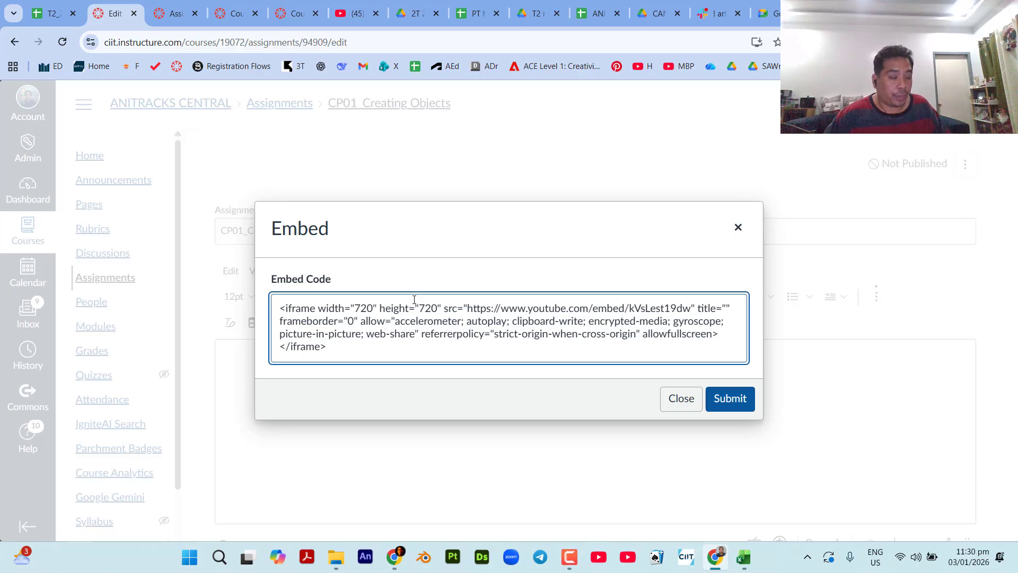
left_click(414, 301)
left_click(738, 406)
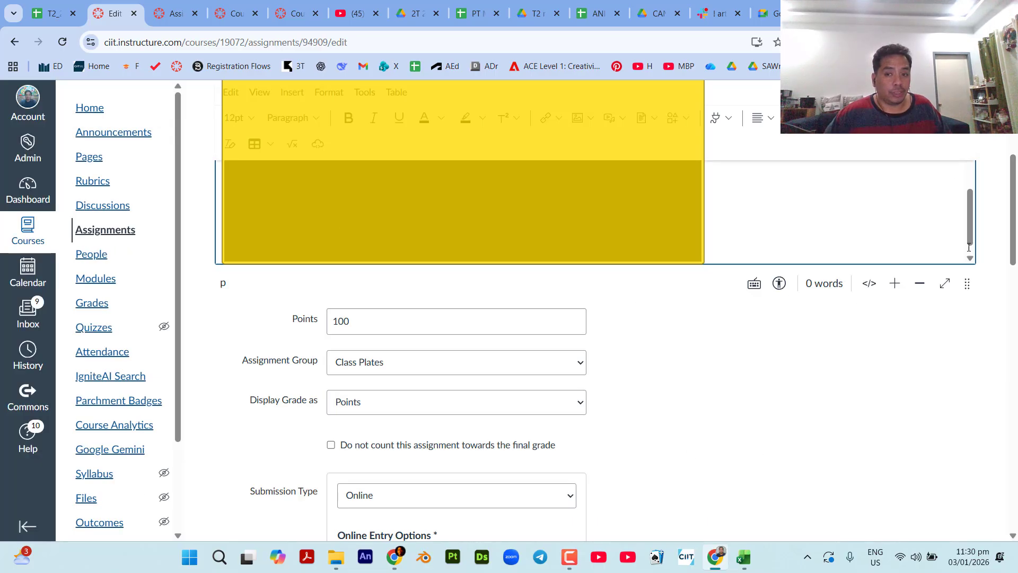
Enlarge the description editor and center-align the embedded video
left_click_drag(968, 283, 967, 476)
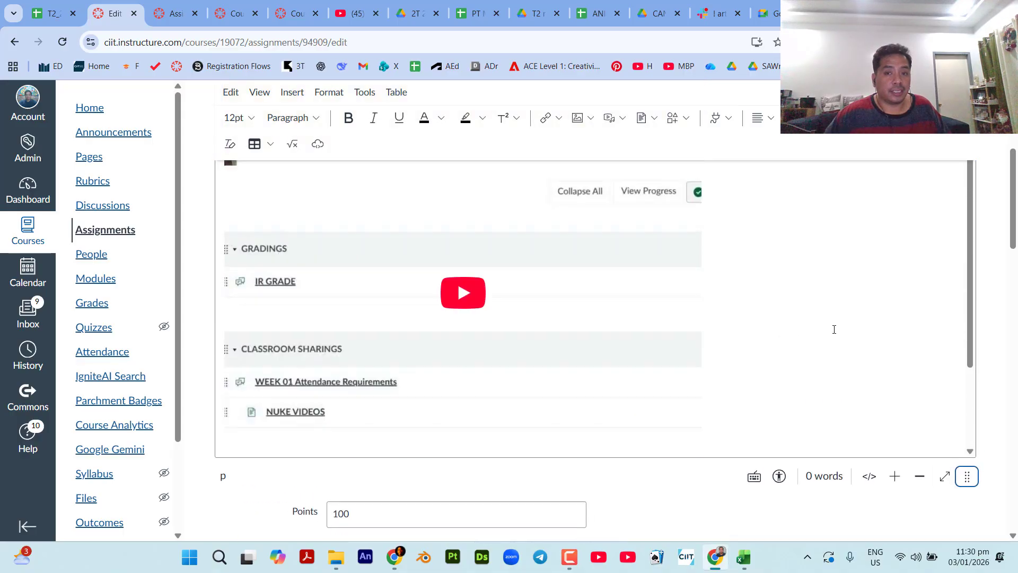
scroll(834, 329, "up", 1)
left_click(763, 118)
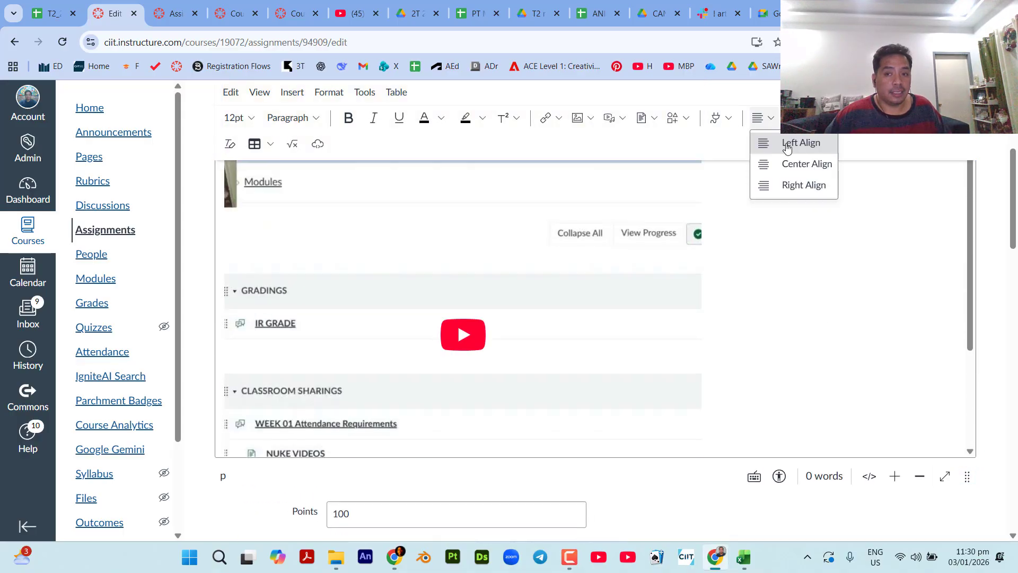
left_click(806, 164)
scroll(868, 313, "up", 6)
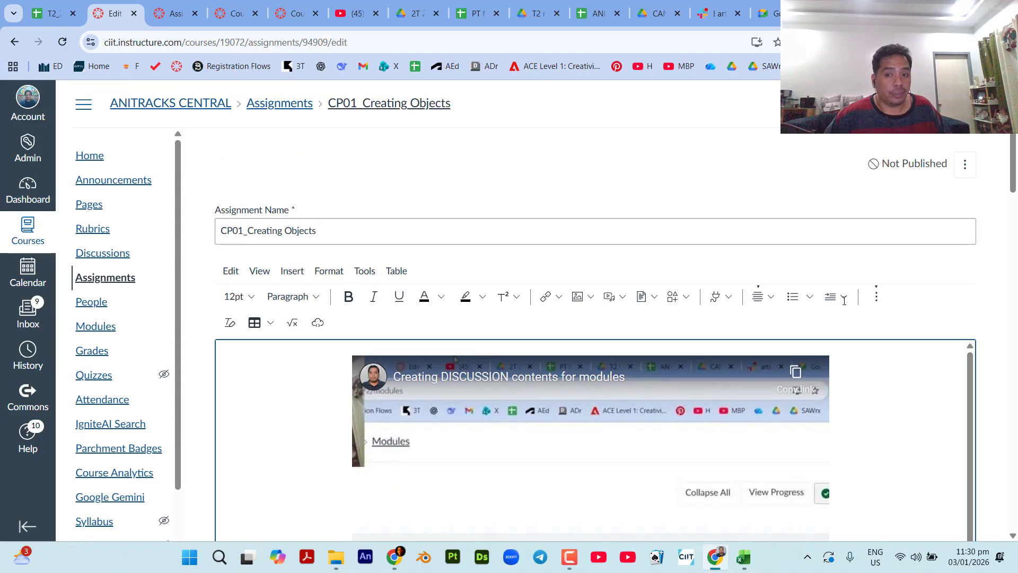
Review the assignment's points, assignment group and access settings
scroll(850, 321, "down", 15)
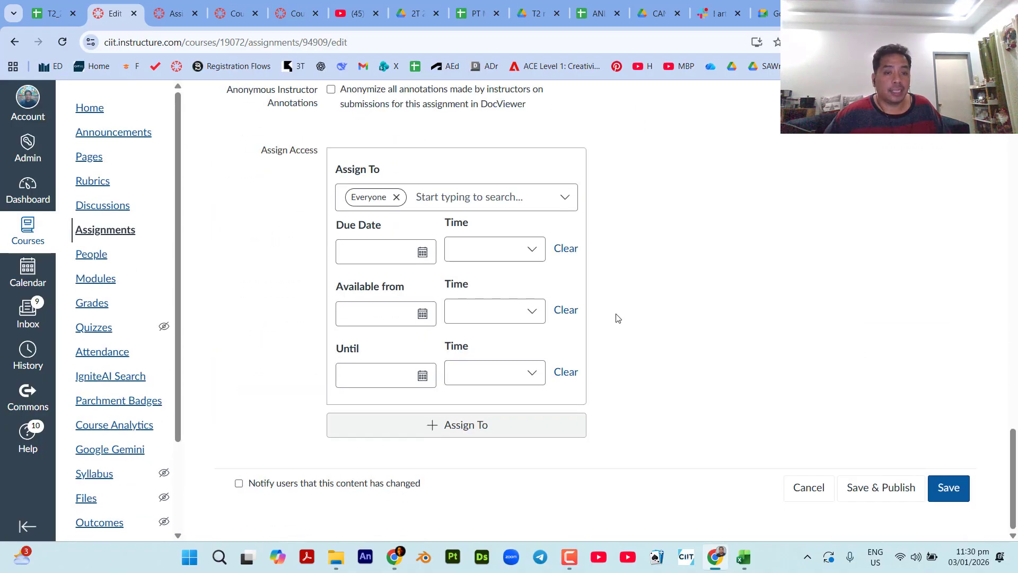
left_click(373, 252)
scroll(821, 325, "up", 8)
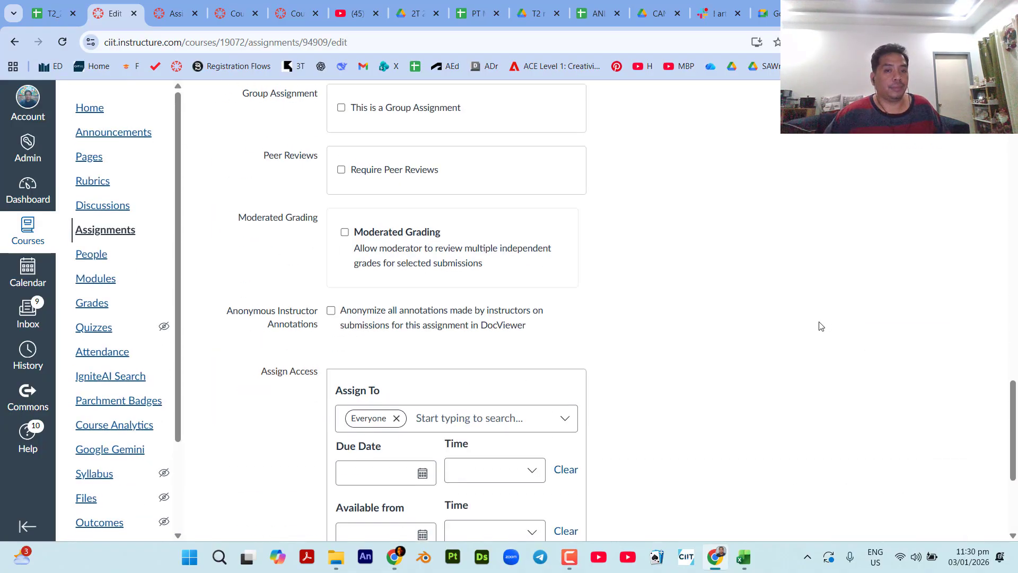
scroll(821, 325, "up", 12)
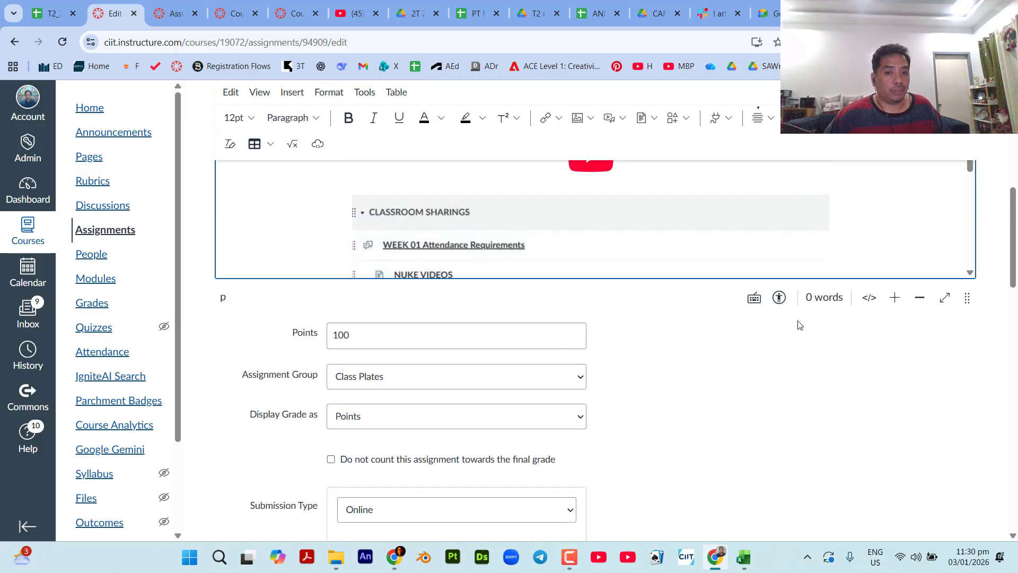
double_click(359, 333)
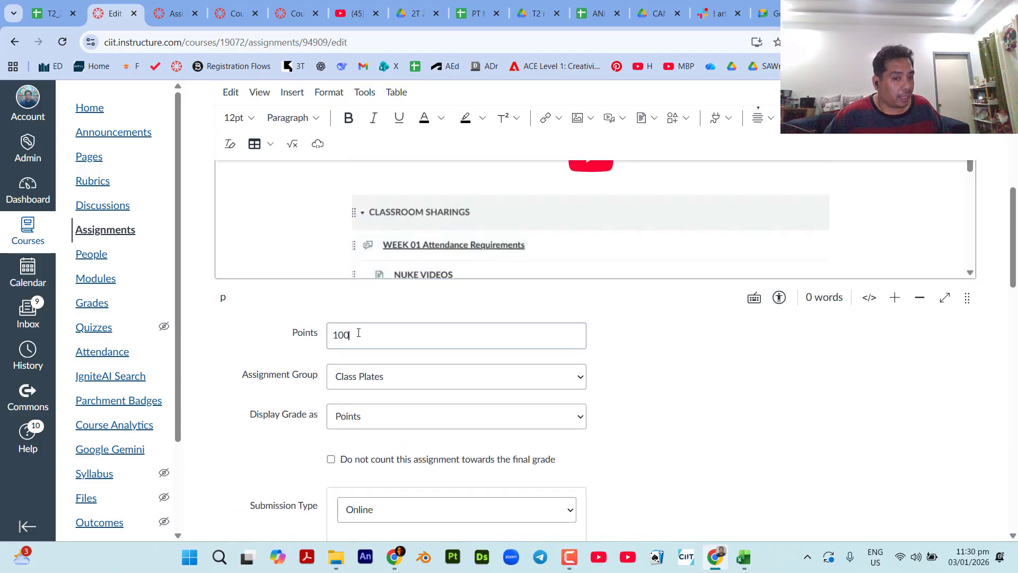
left_click(735, 411)
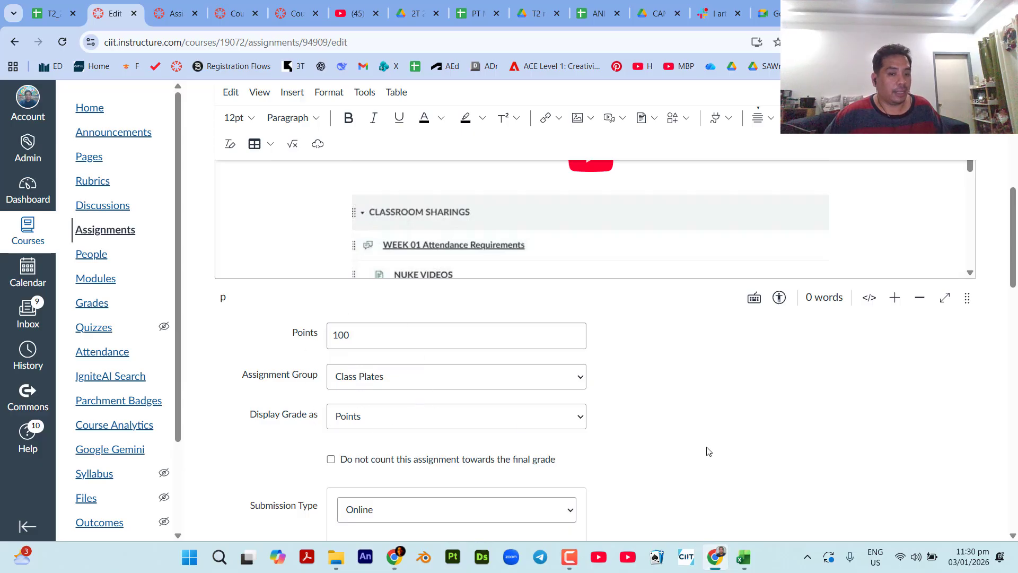
Set the online entry options to File Uploads only, unchecking Text Entry
scroll(708, 450, "down", 4)
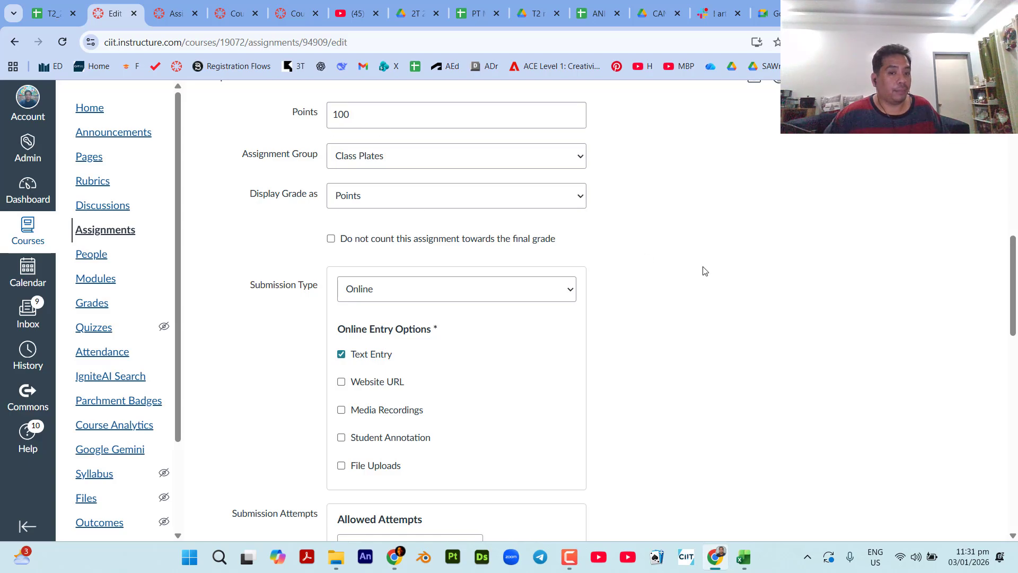
left_click(376, 293)
left_click(374, 328)
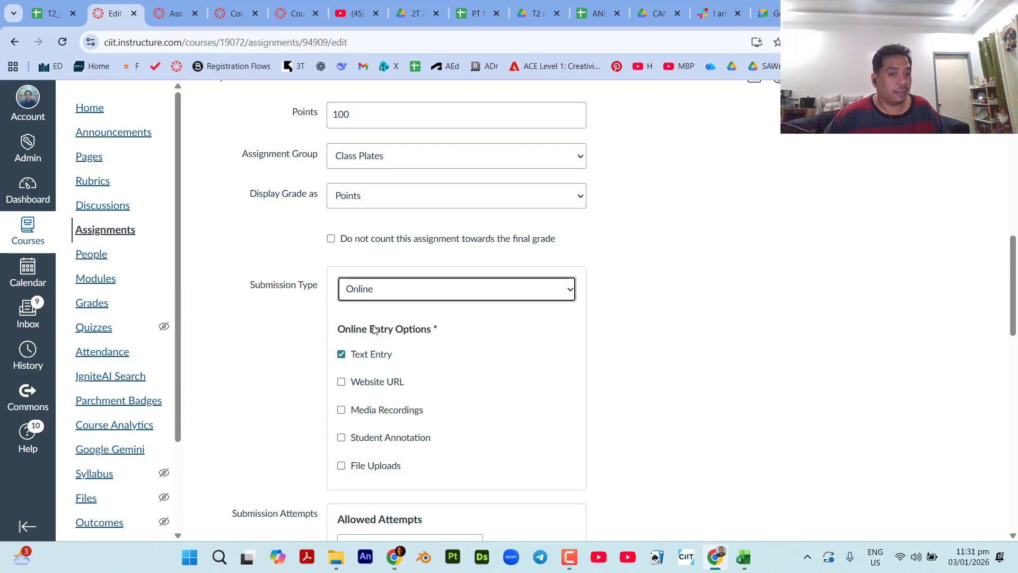
left_click(375, 467)
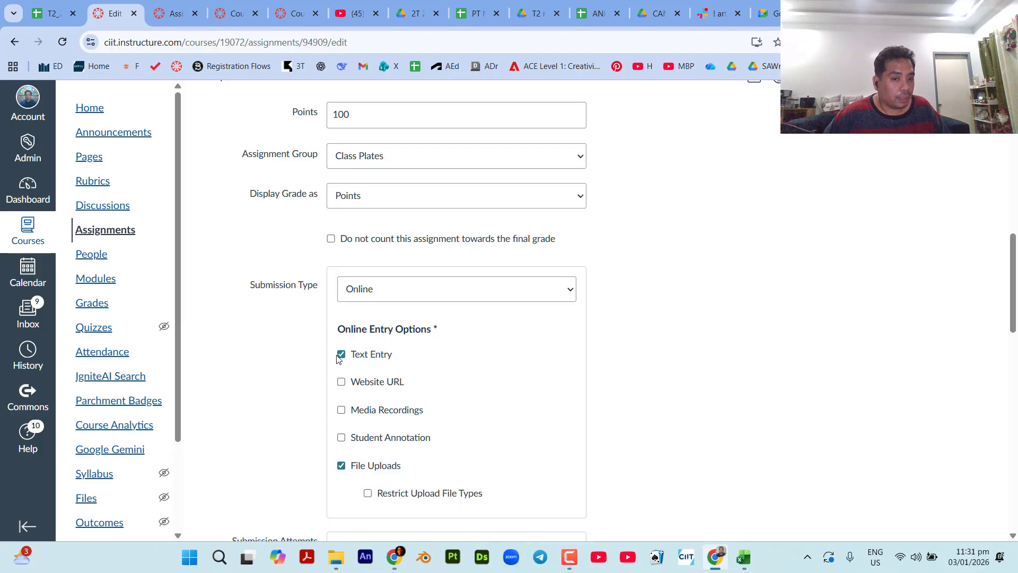
key("ctrl")
key("ctrl")
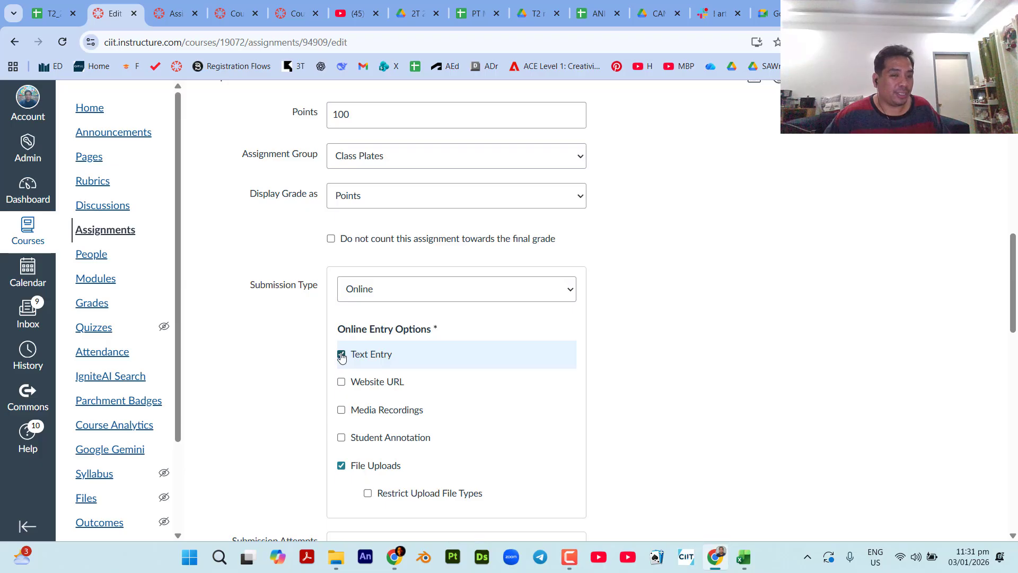
left_click(341, 354)
scroll(387, 254, "down", 4)
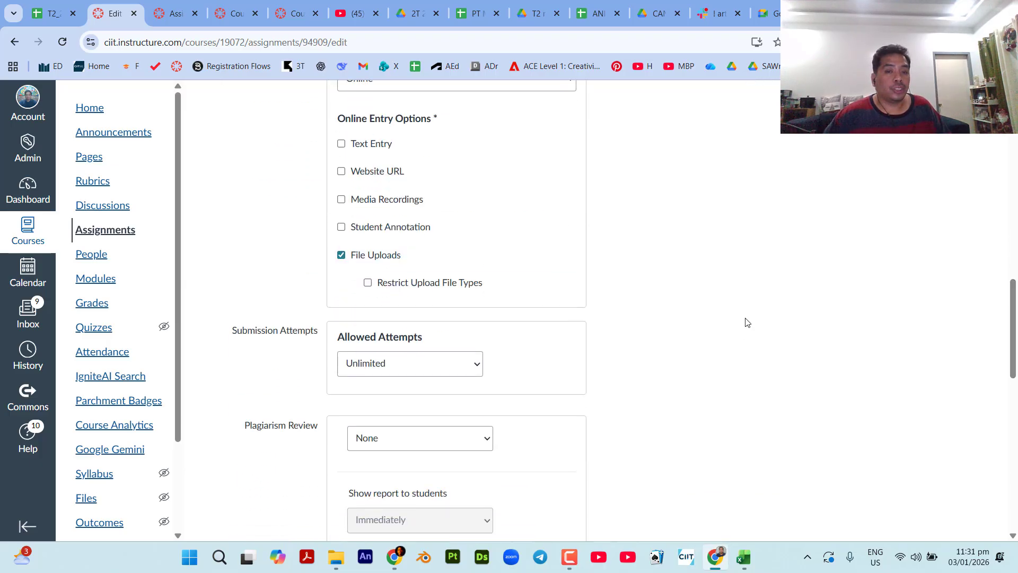
key("ctrl")
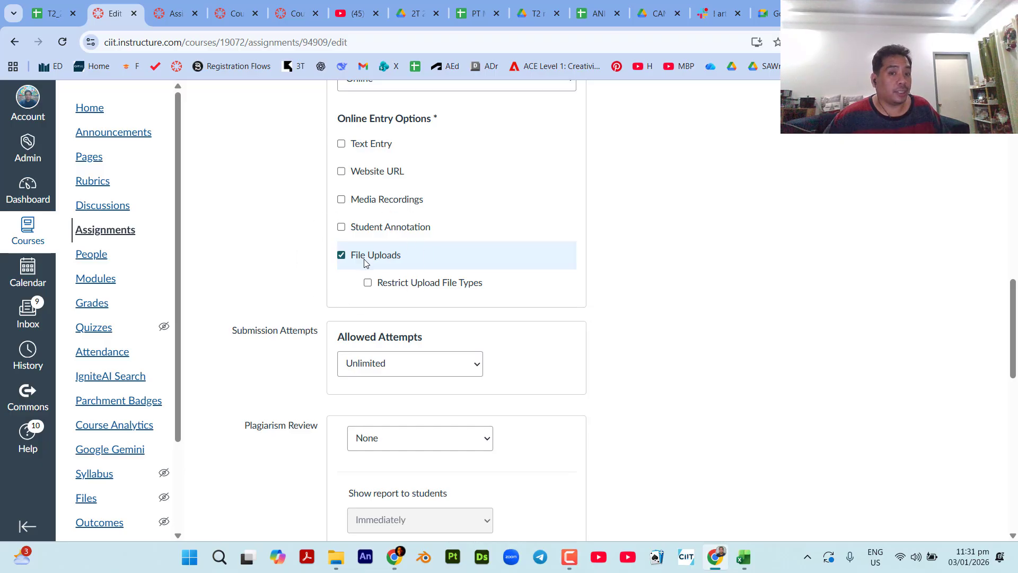
Switch the allowed submission attempts to Limited and back to Unlimited
key("ctrl")
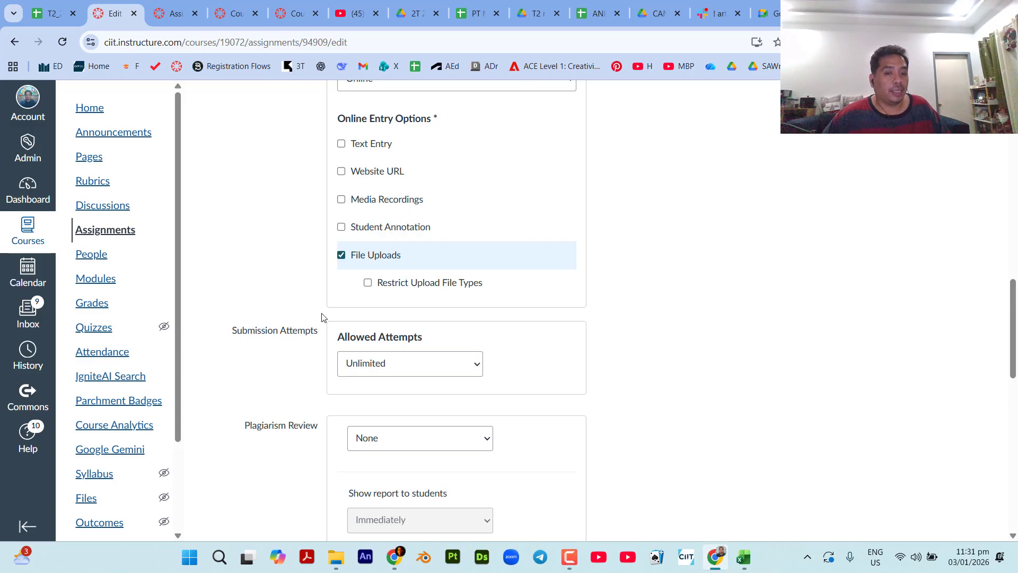
key("ctrl")
left_click(444, 372)
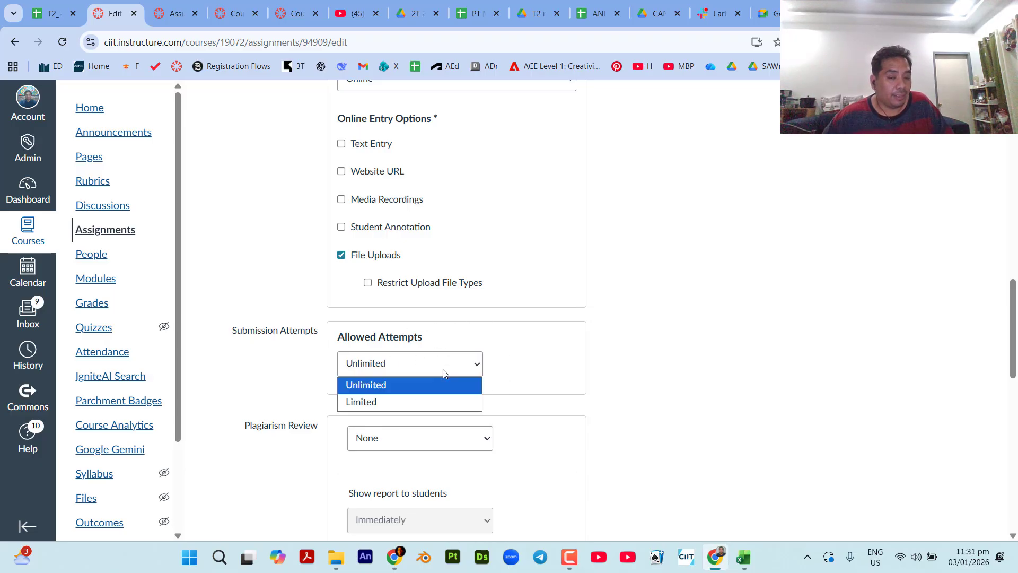
left_click(432, 365)
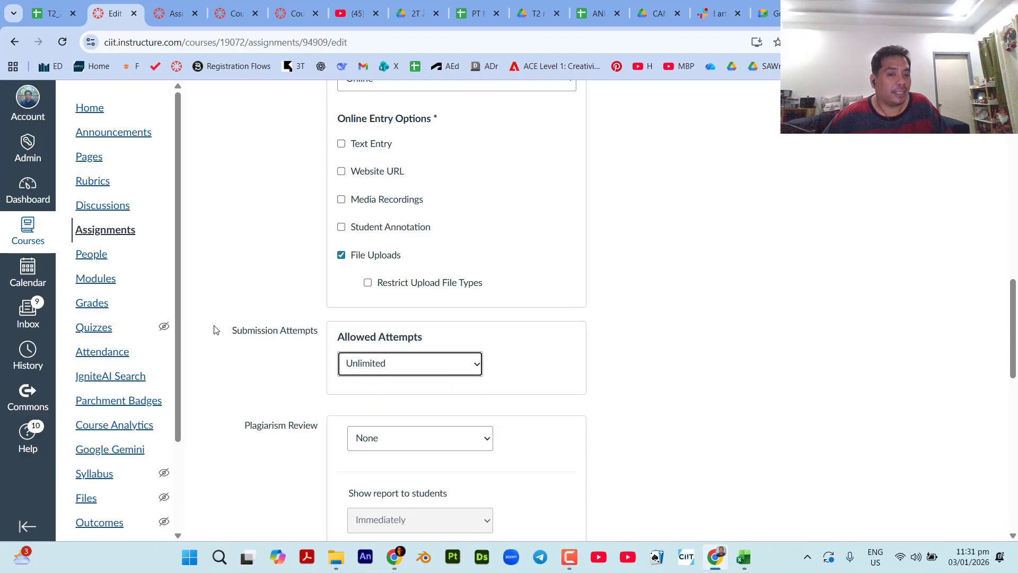
left_click(255, 367)
left_click(380, 366)
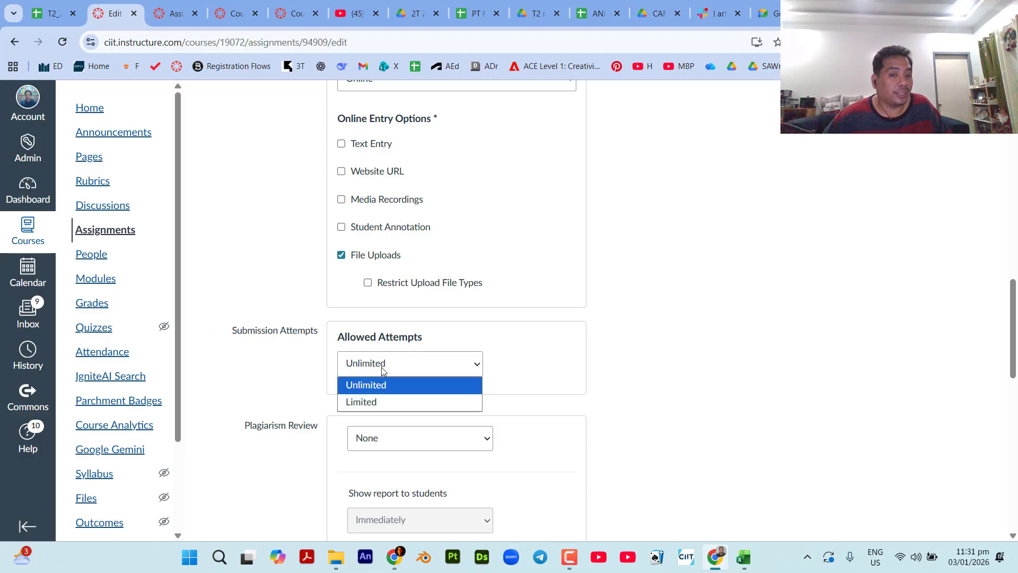
left_click(391, 401)
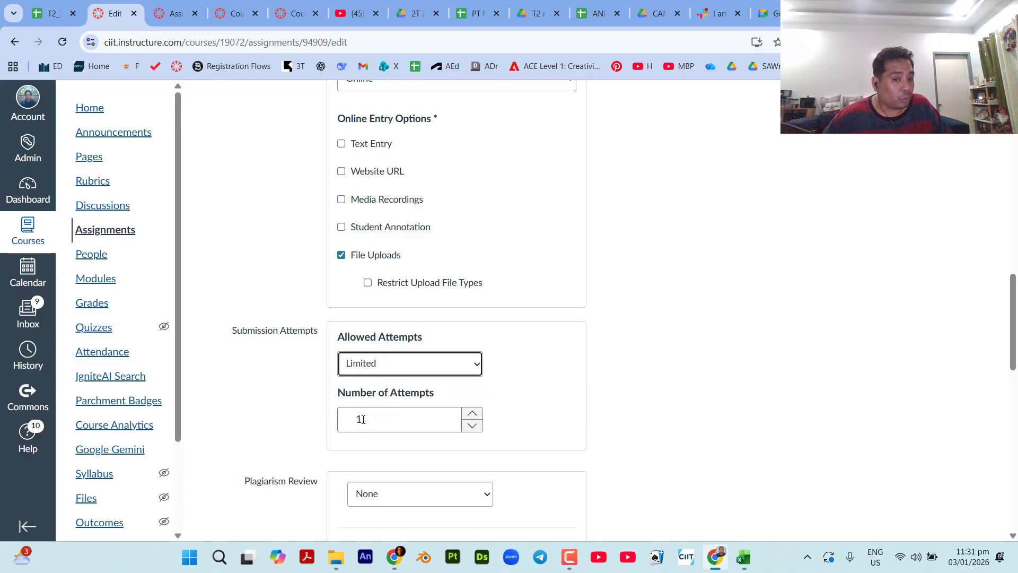
left_click(380, 367)
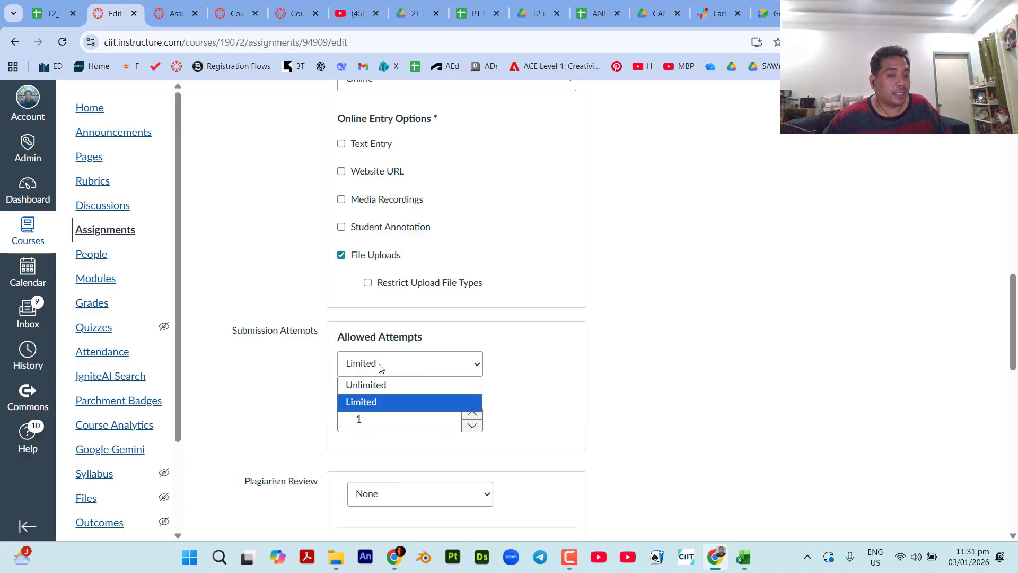
left_click(379, 381)
left_click(253, 379)
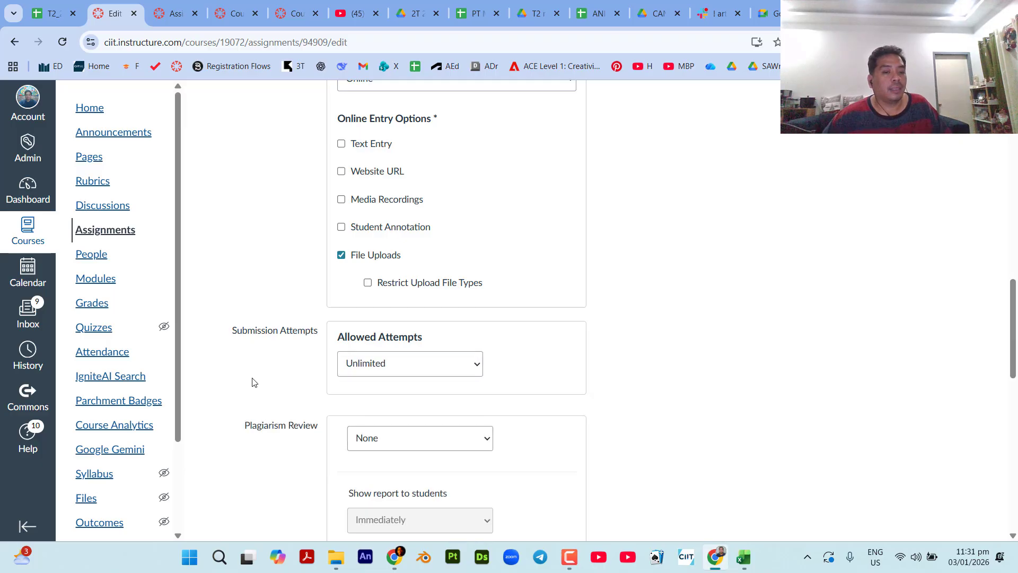
Review the plagiarism review options and the remaining submission settings down to the assign access section
left_click_drag(1014, 298, 1015, 349)
left_click_drag(1017, 360, 1017, 366)
left_click(466, 132)
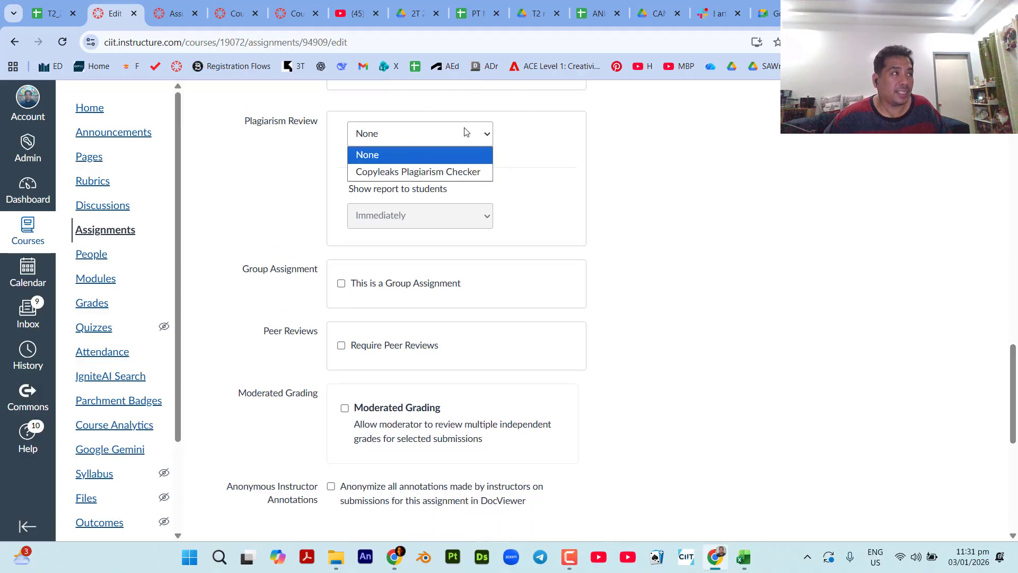
left_click(633, 138)
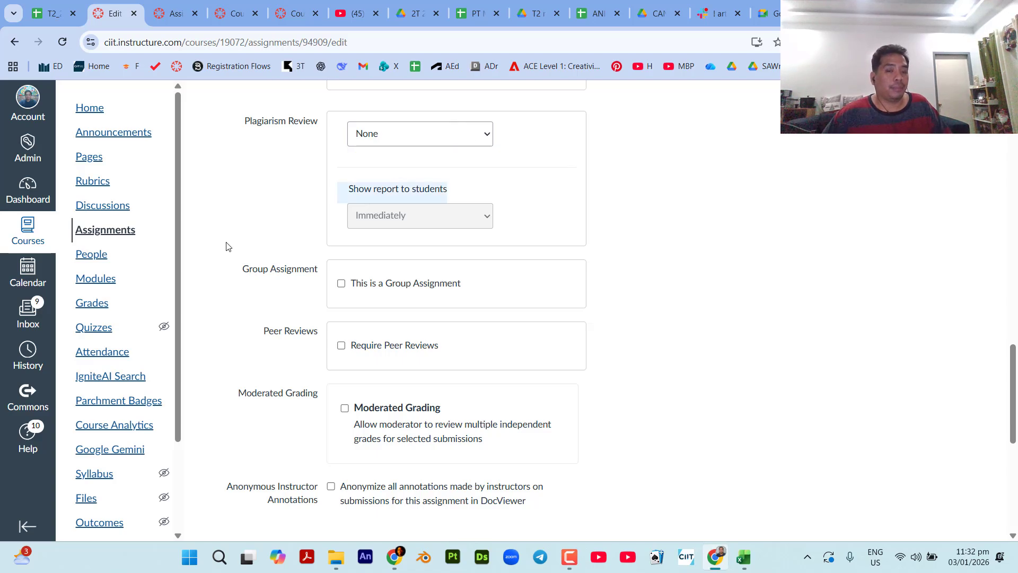
left_click(246, 304)
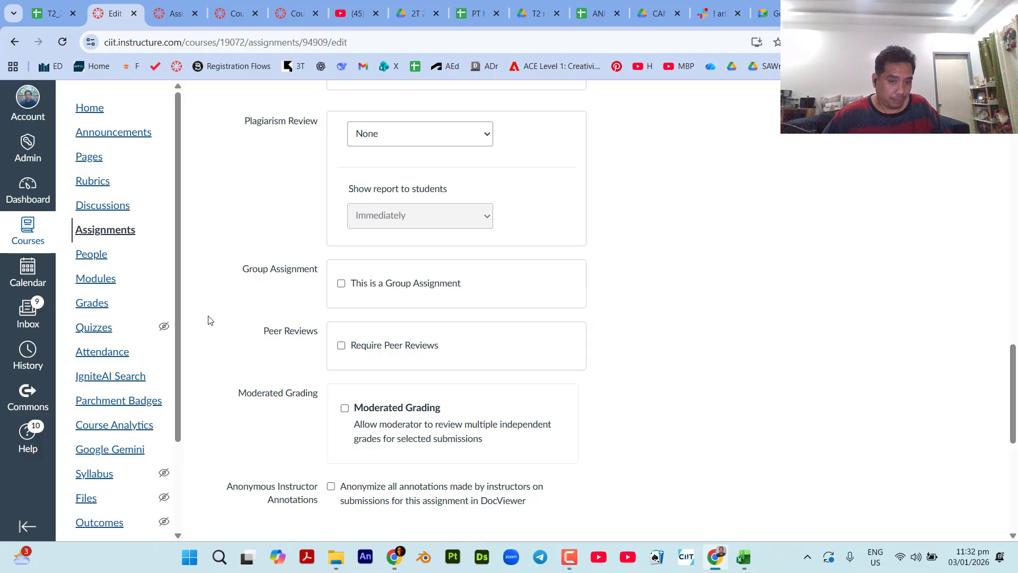
scroll(208, 319, "down", 4)
scroll(208, 320, "down", 3)
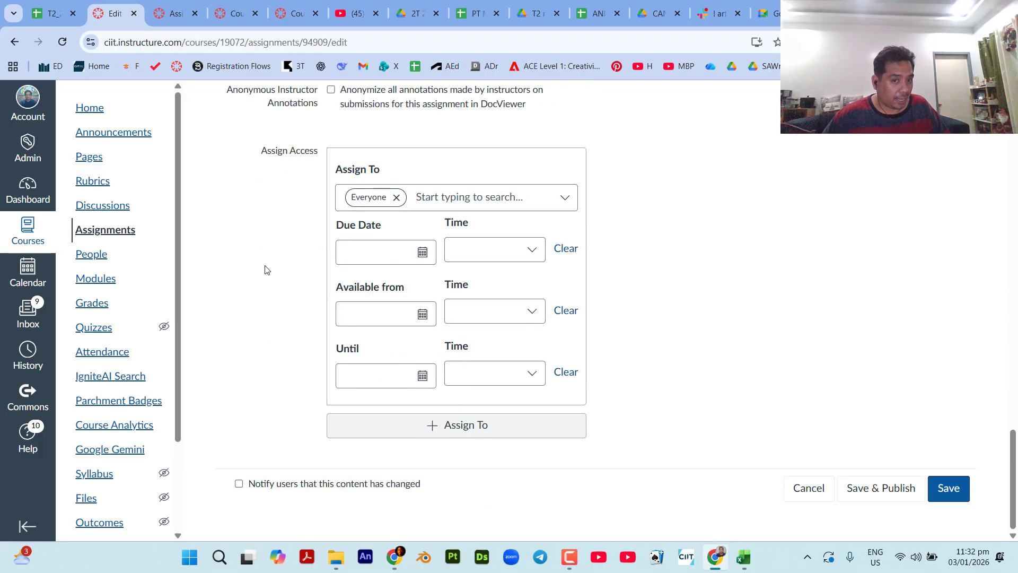
left_click(265, 265)
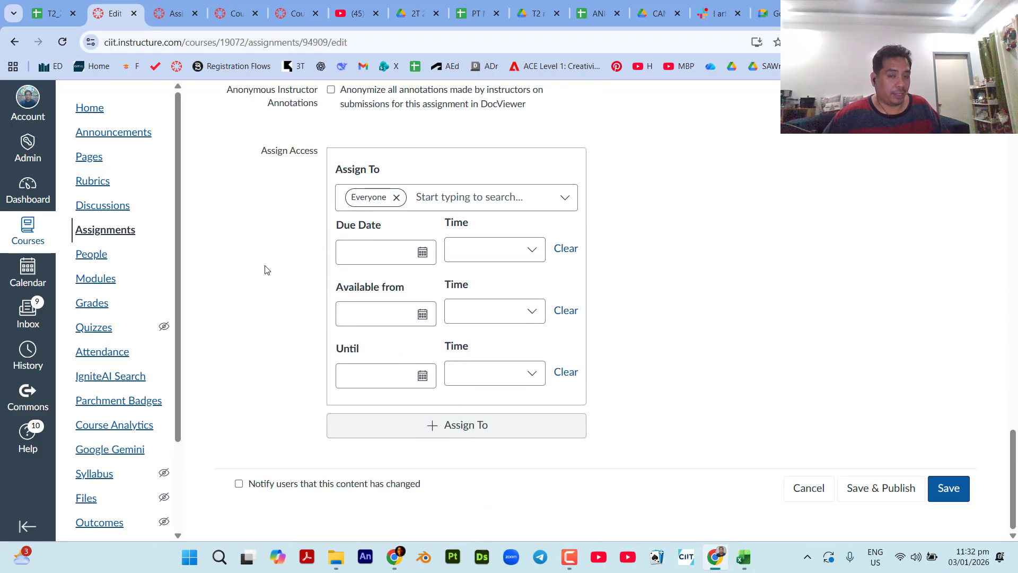
Replace Everyone with the ANITRACKS CENTRAL section as the assignment's audience
left_click(398, 198)
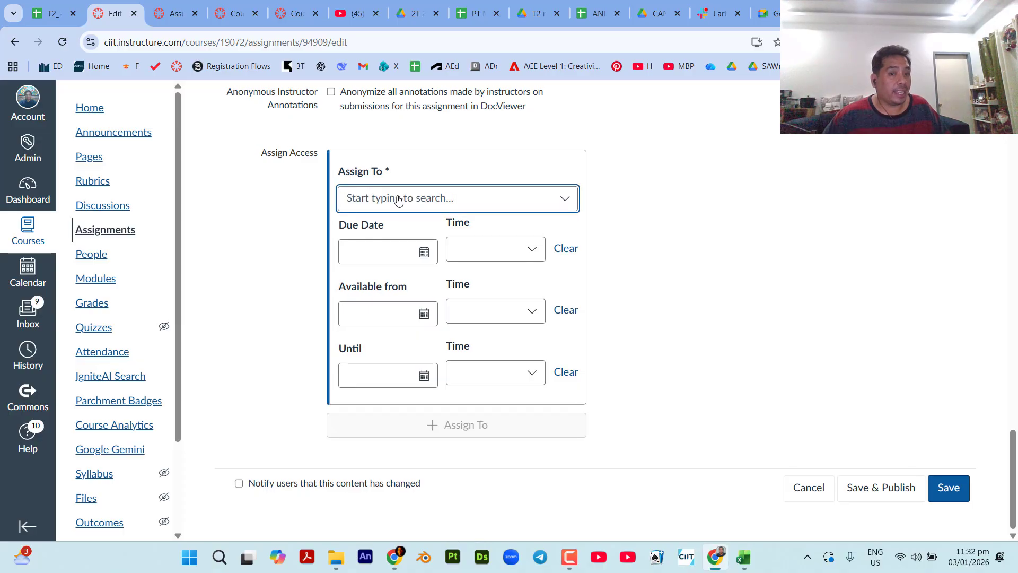
left_click(398, 197)
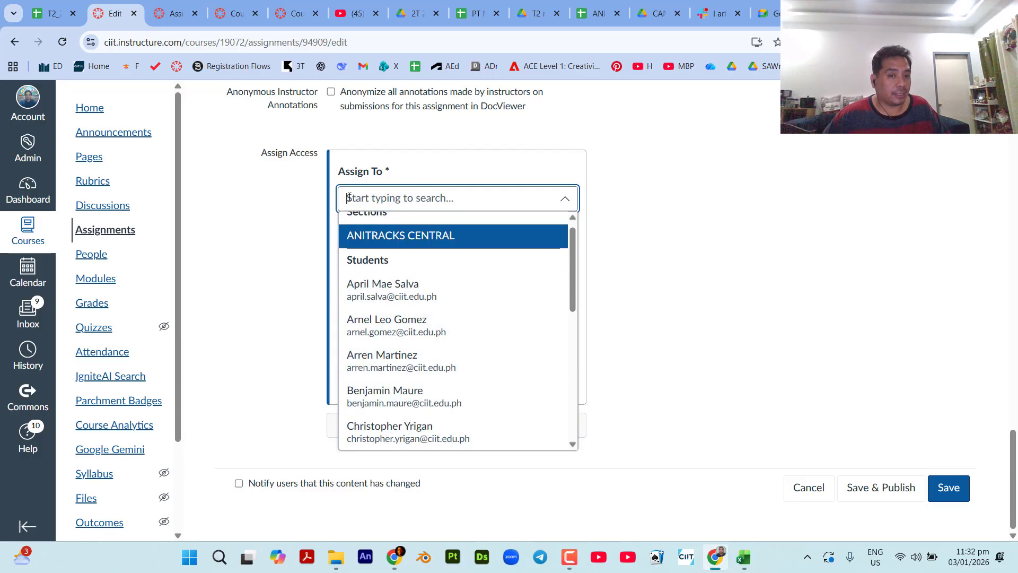
scroll(466, 277, "down", 7)
scroll(684, 307, "up", 5)
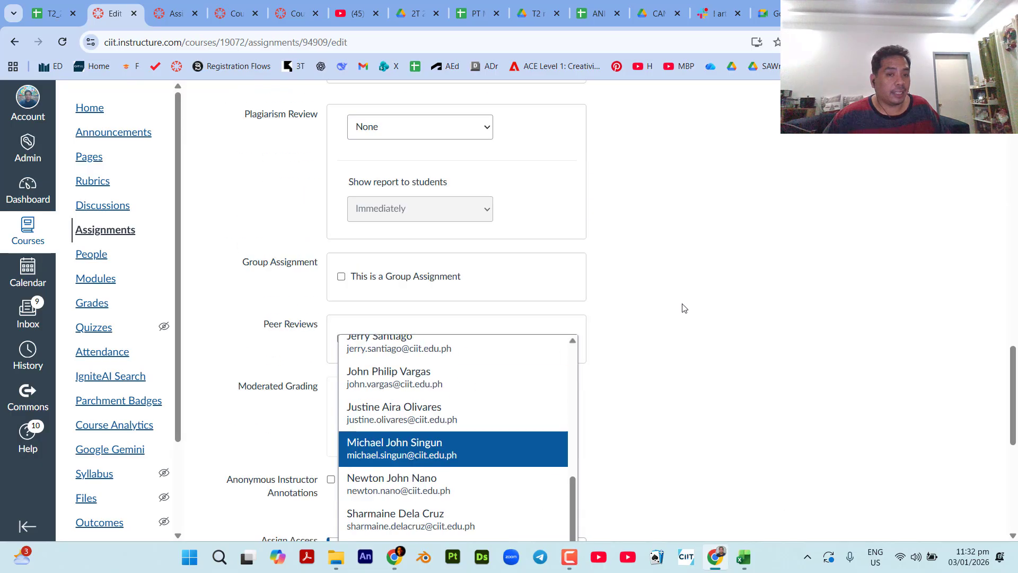
scroll(685, 308, "up", 1)
left_click(716, 378)
scroll(723, 353, "down", 8)
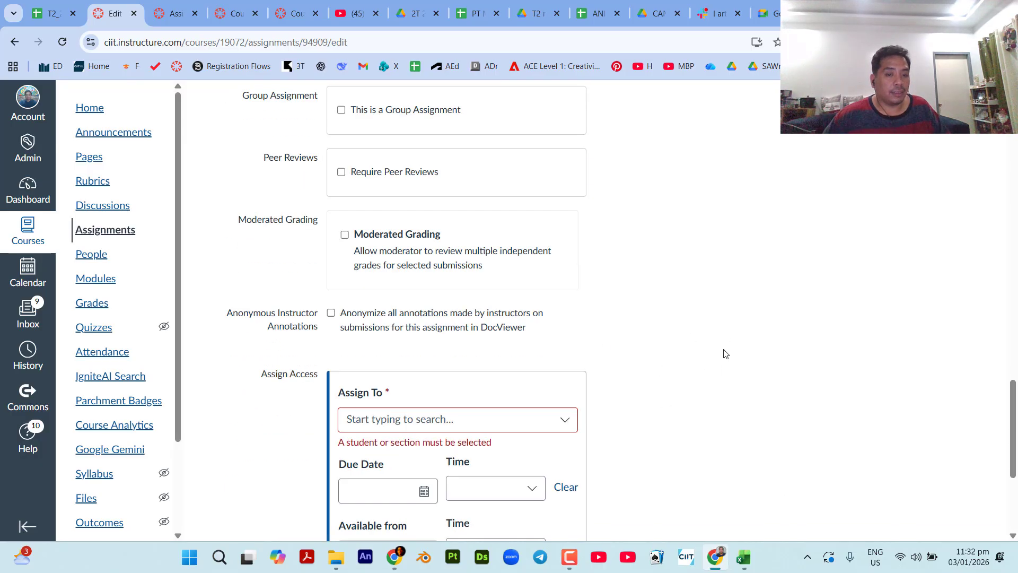
left_click(479, 200)
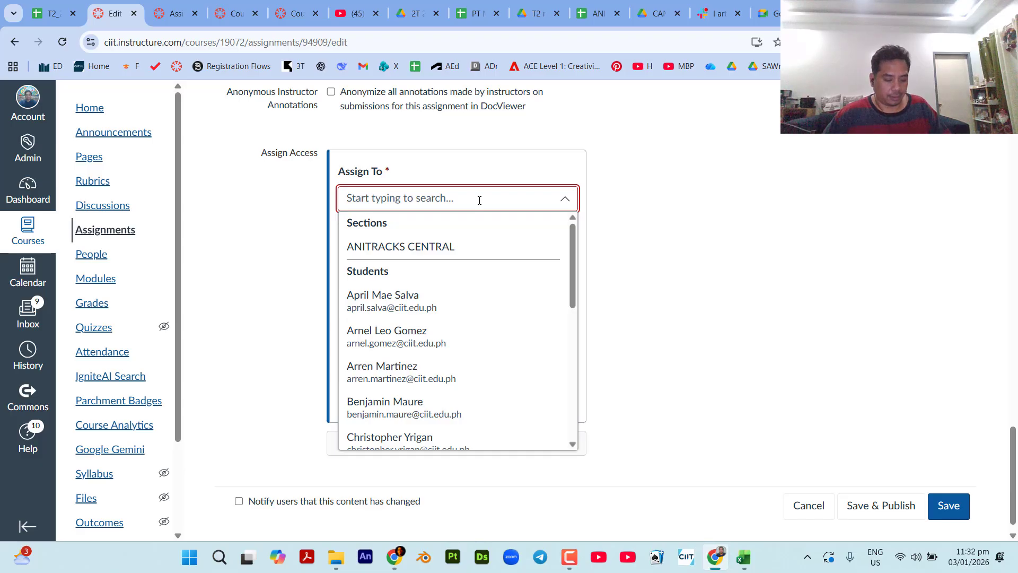
type("e")
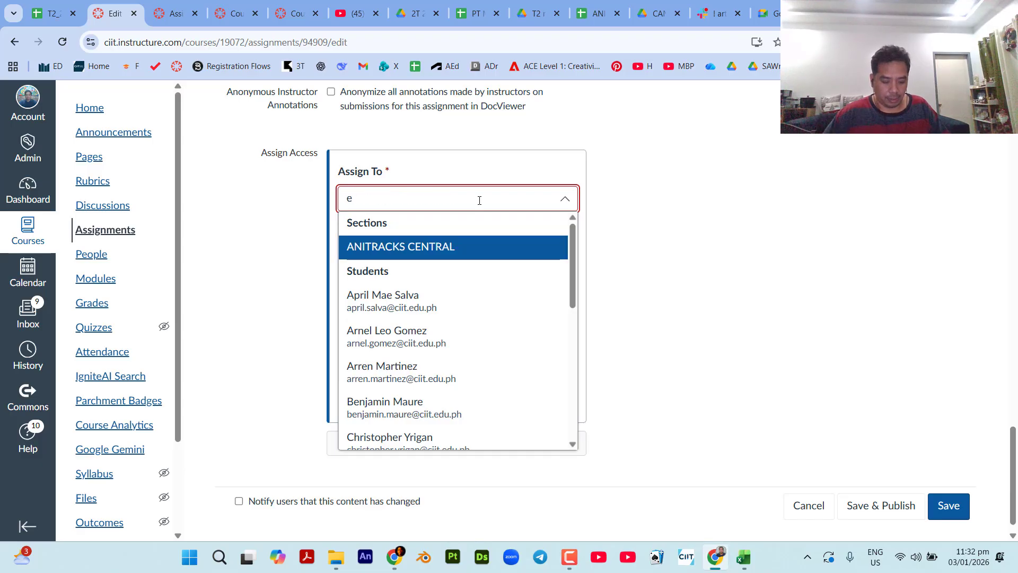
type("v")
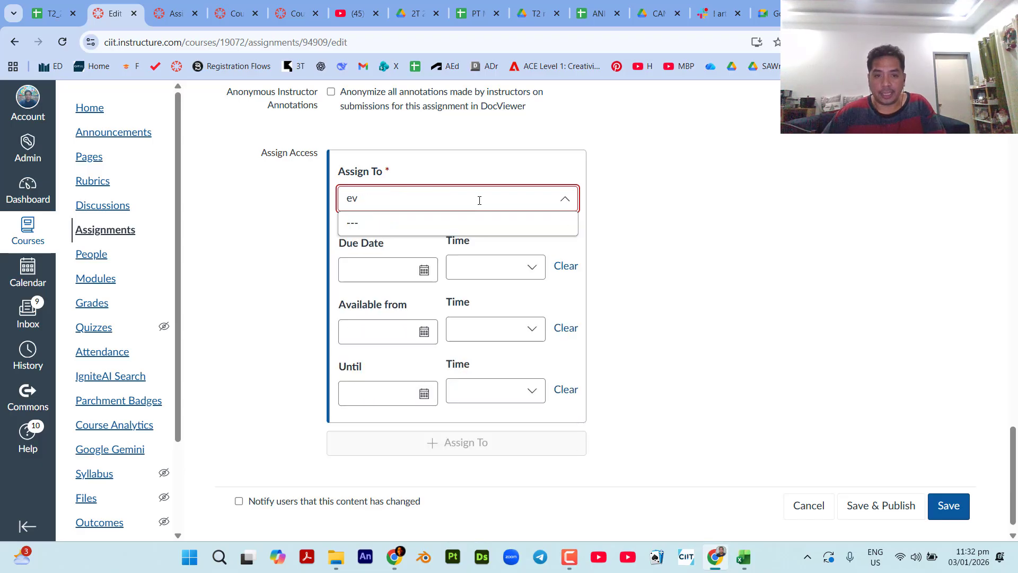
key("BackSpace")
key("BackSpace")
key("Return")
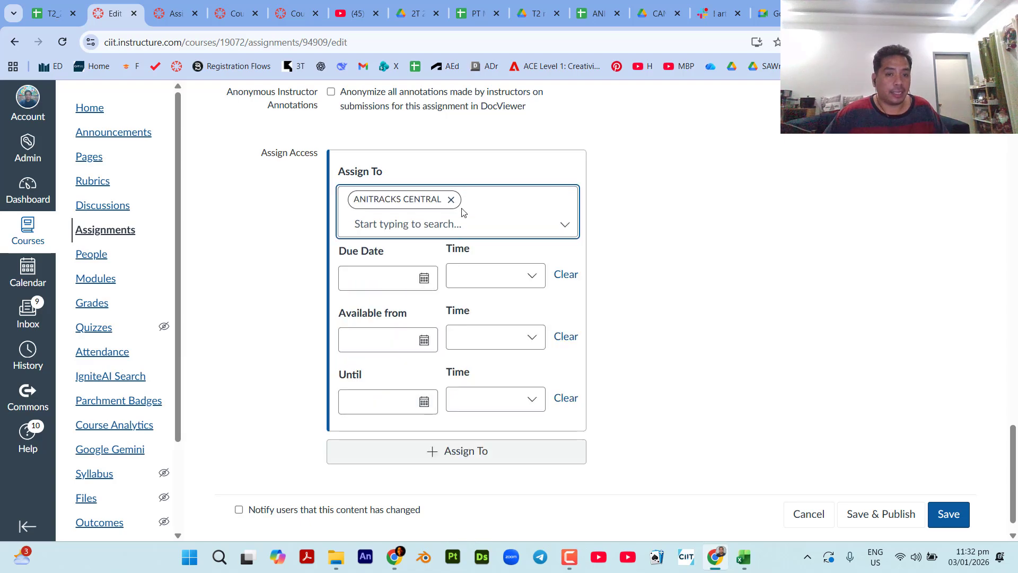
left_click(462, 208)
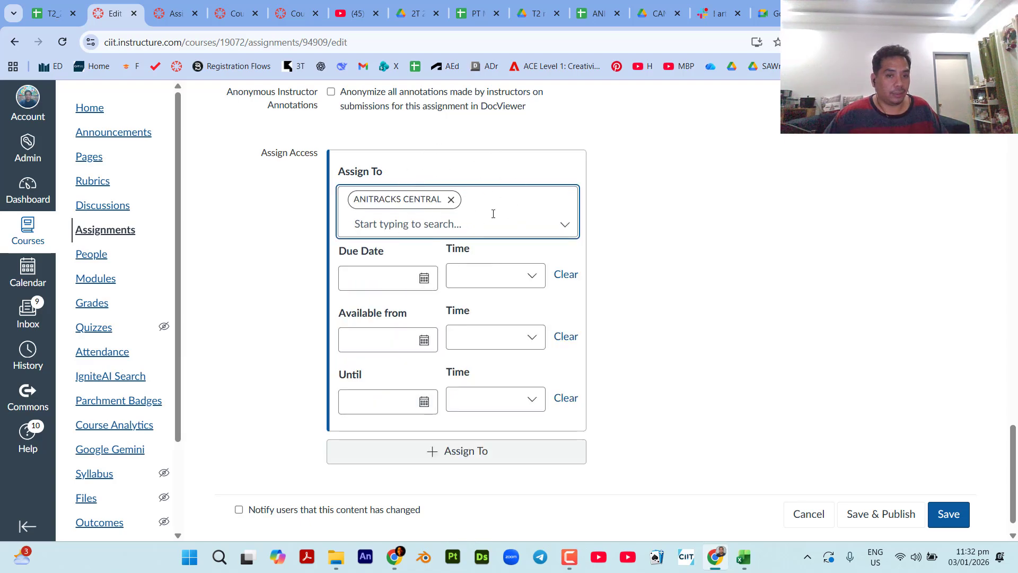
Set the due date to Jan 10, 2026 and the available-from date to Jan 3, 2026
left_click(428, 278)
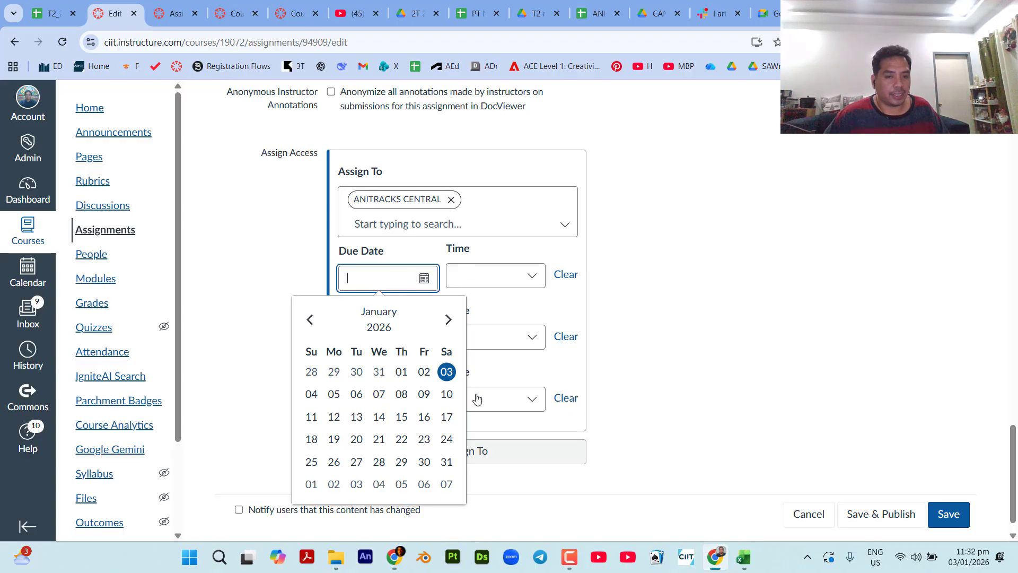
left_click(447, 393)
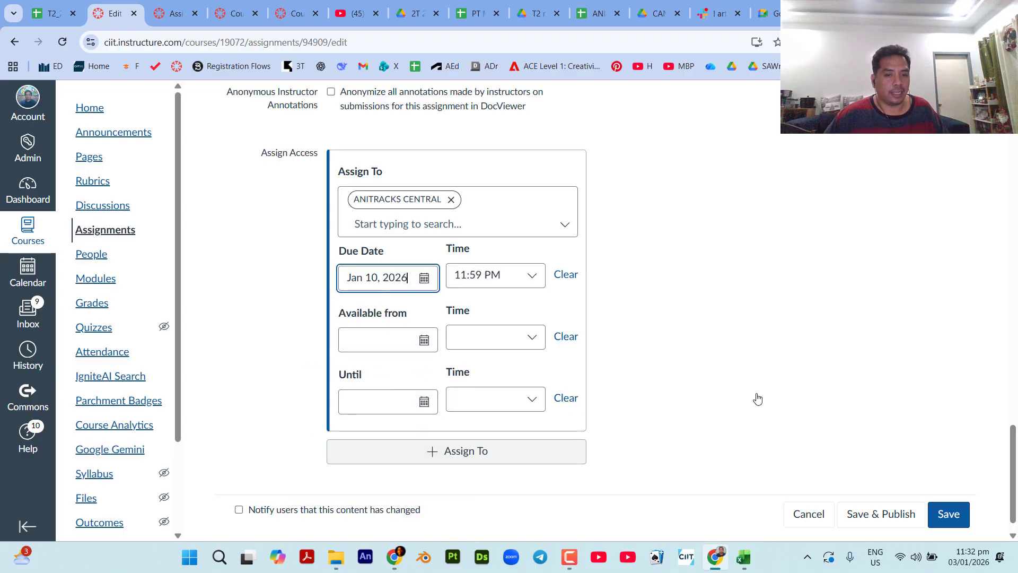
left_click(423, 348)
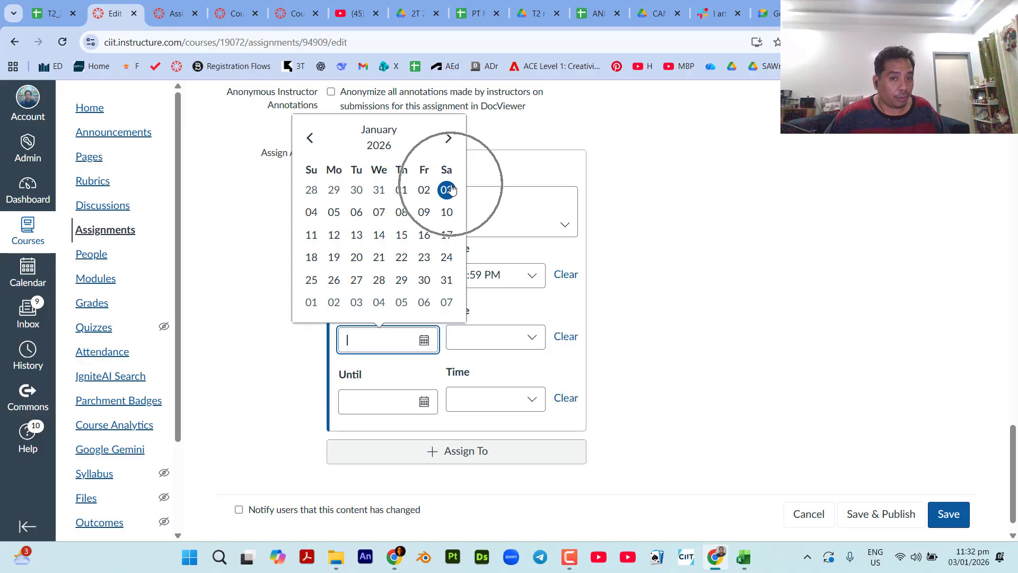
left_click(447, 190)
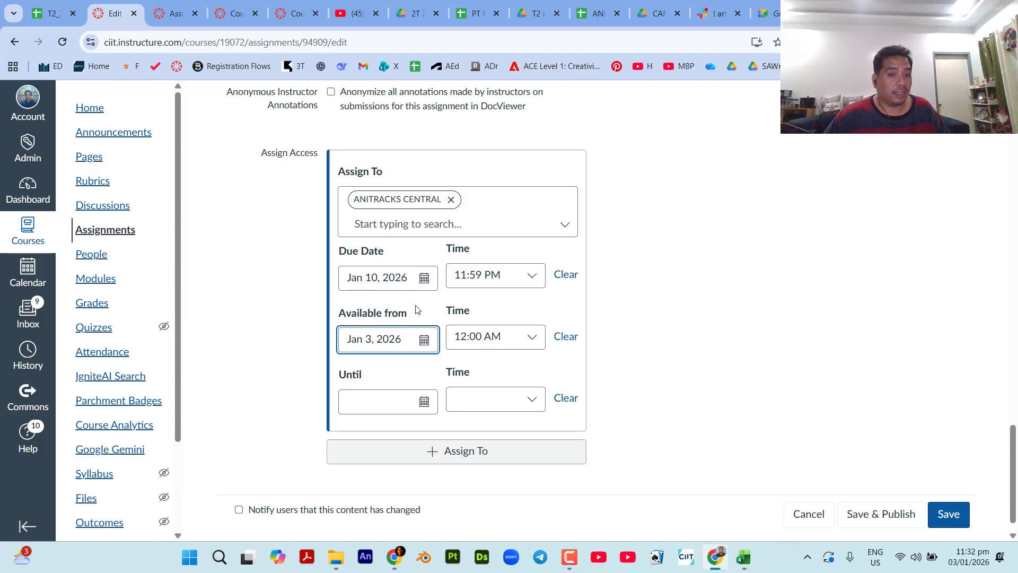
Set the available-until date to Jan 17, 2026 and save the assignment
key("ctrl")
key("ctrl")
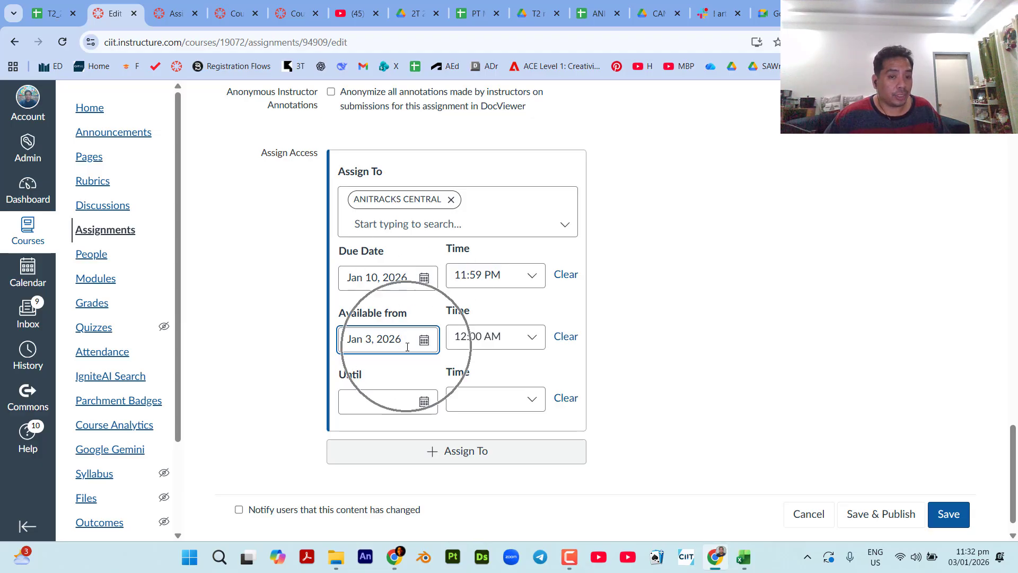
left_click(424, 402)
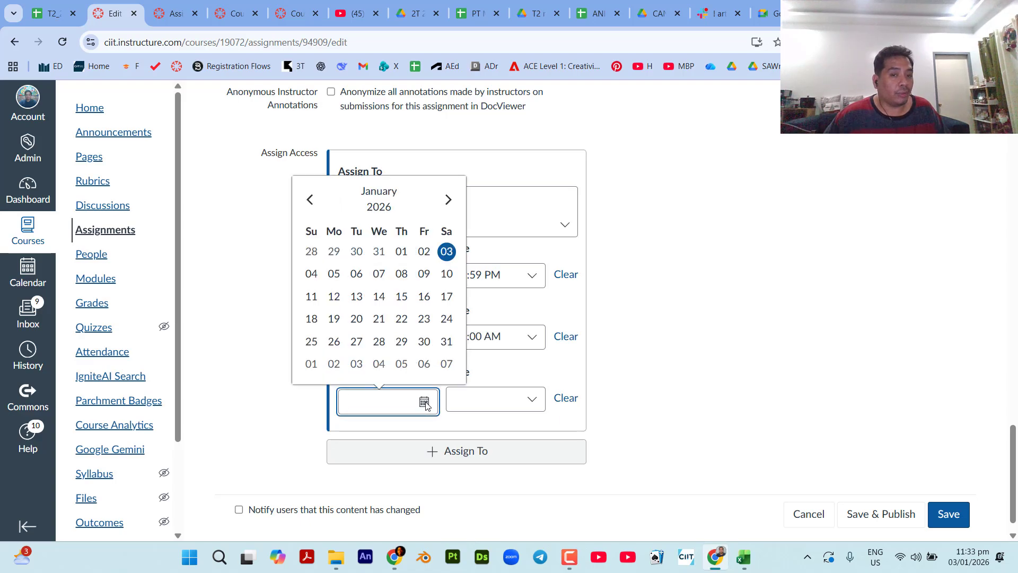
left_click(446, 297)
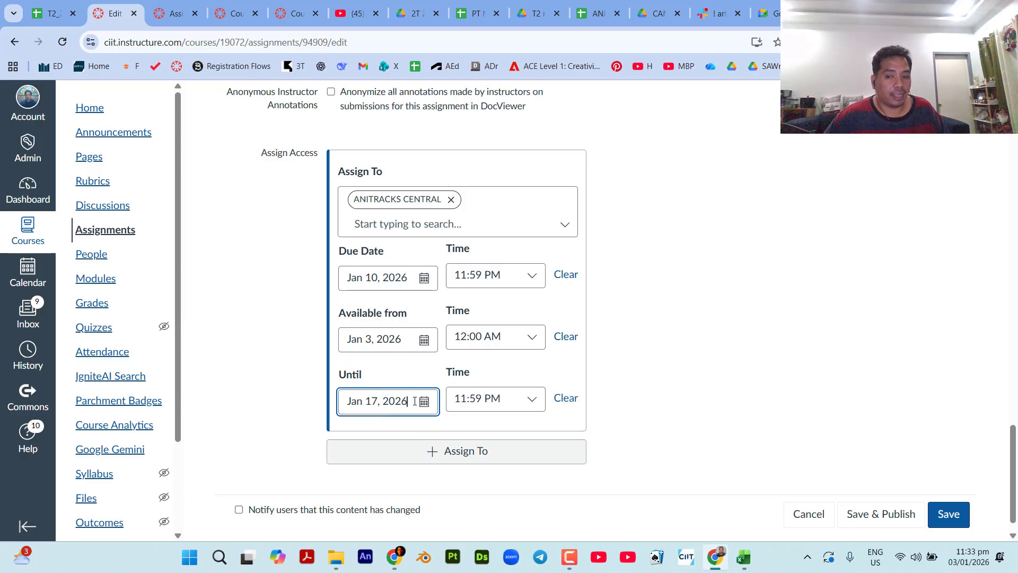
left_click(953, 521)
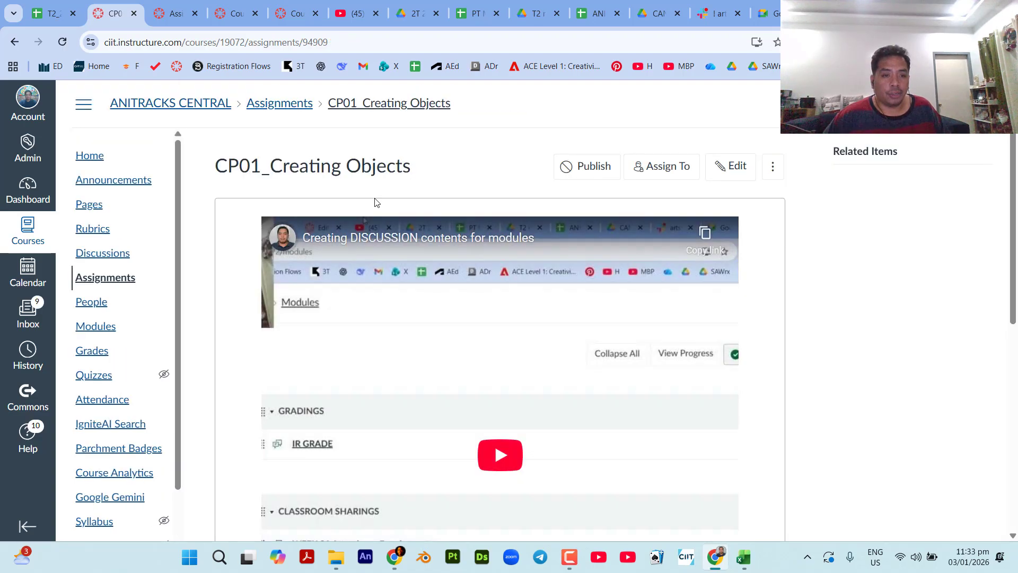
Duplicate the CP01_Creating Objects assignment and move the copy into the Weekly Plates group
left_click(118, 276)
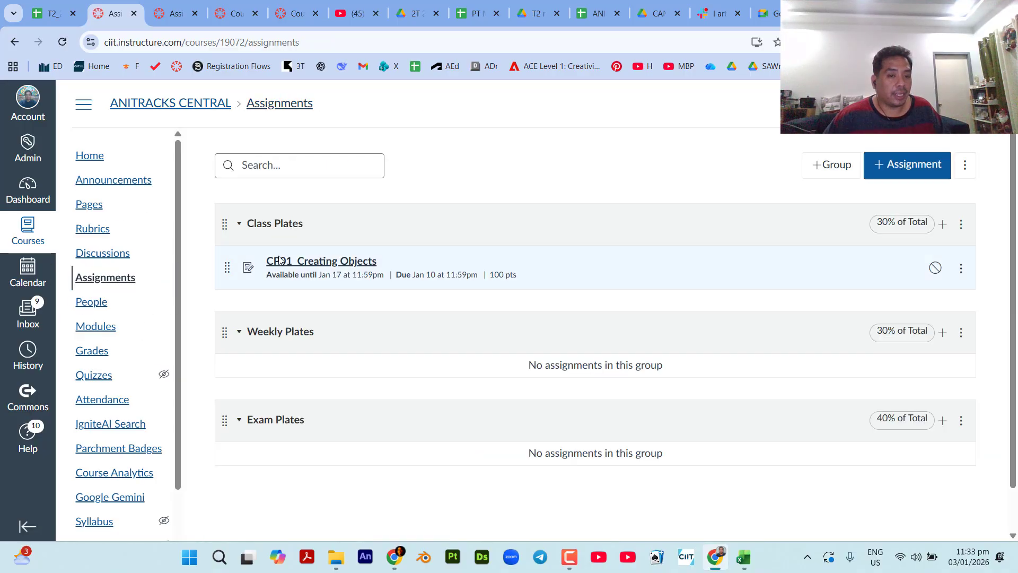
left_click(280, 260)
key("ctrl")
key("ctrl")
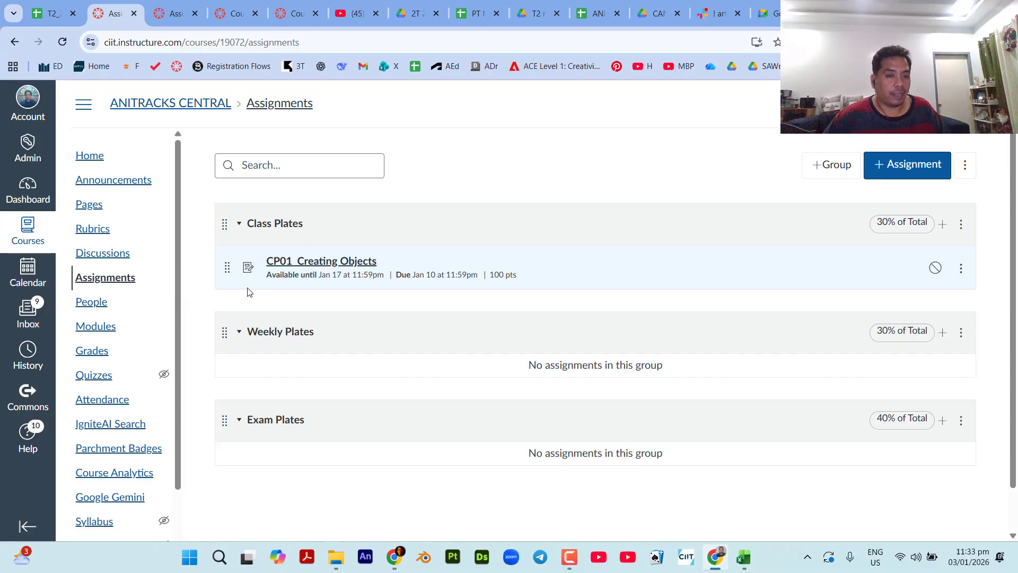
key("ctrl")
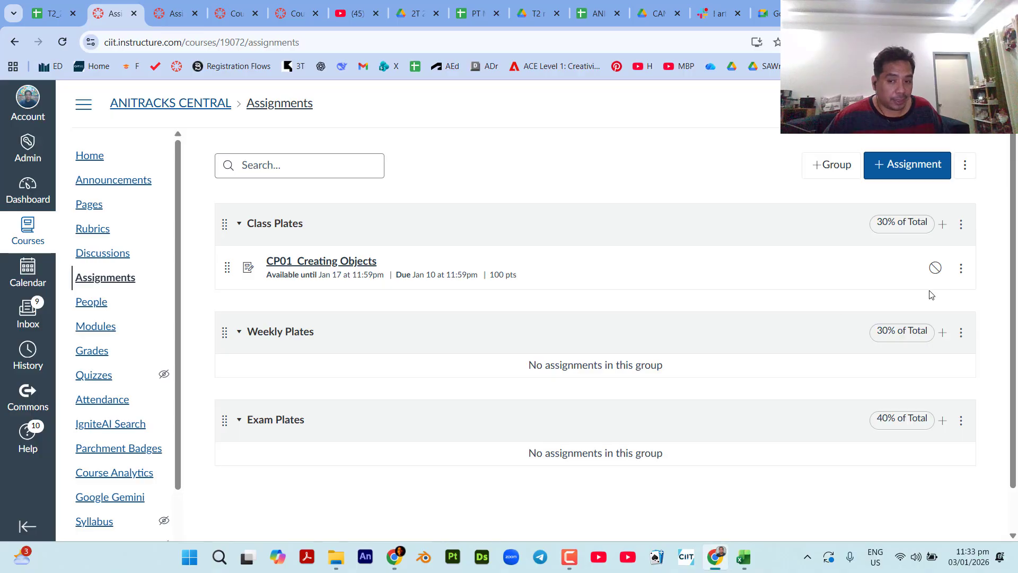
left_click(961, 275)
key("ctrl")
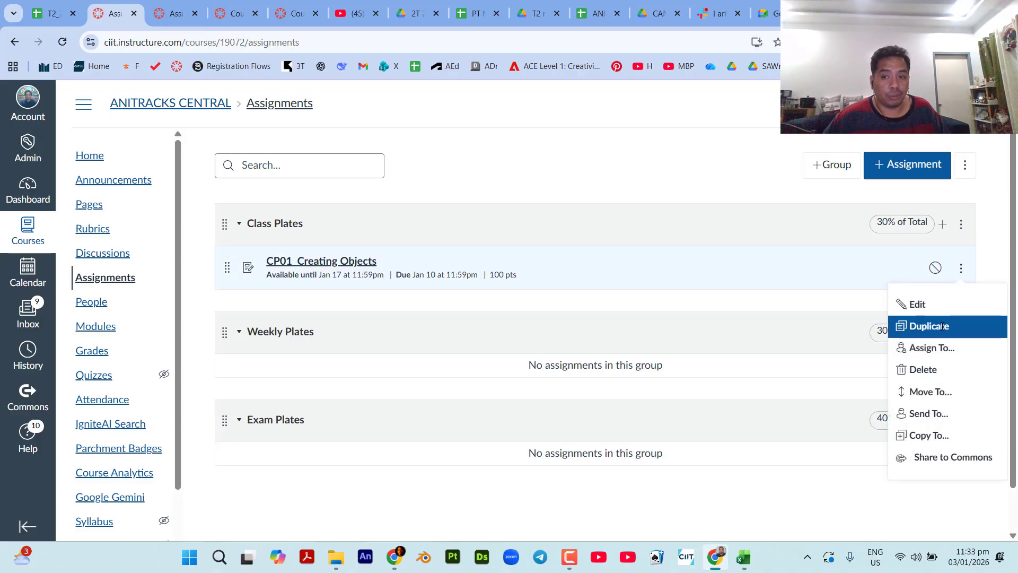
left_click(898, 326)
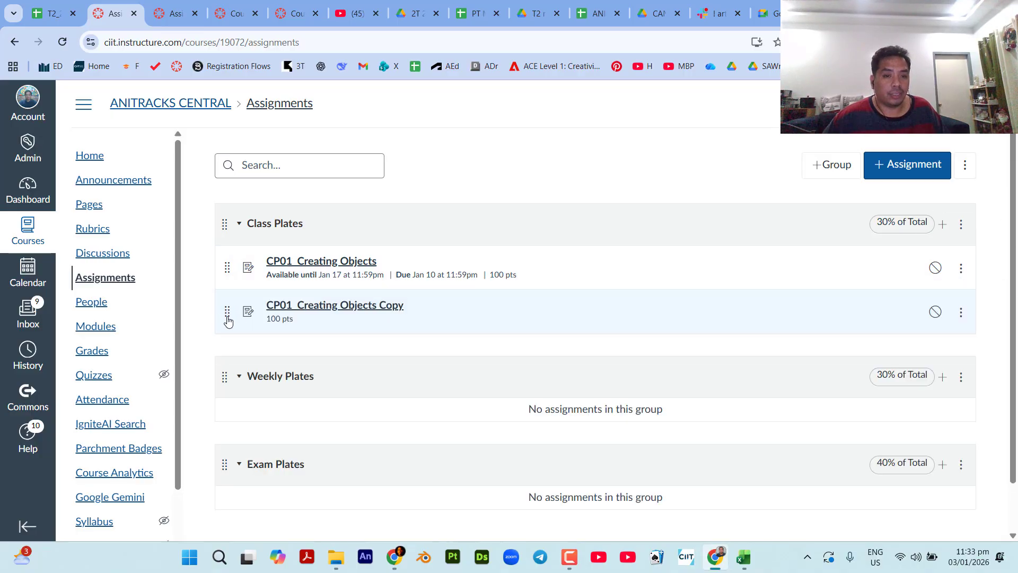
left_click_drag(227, 317, 230, 377)
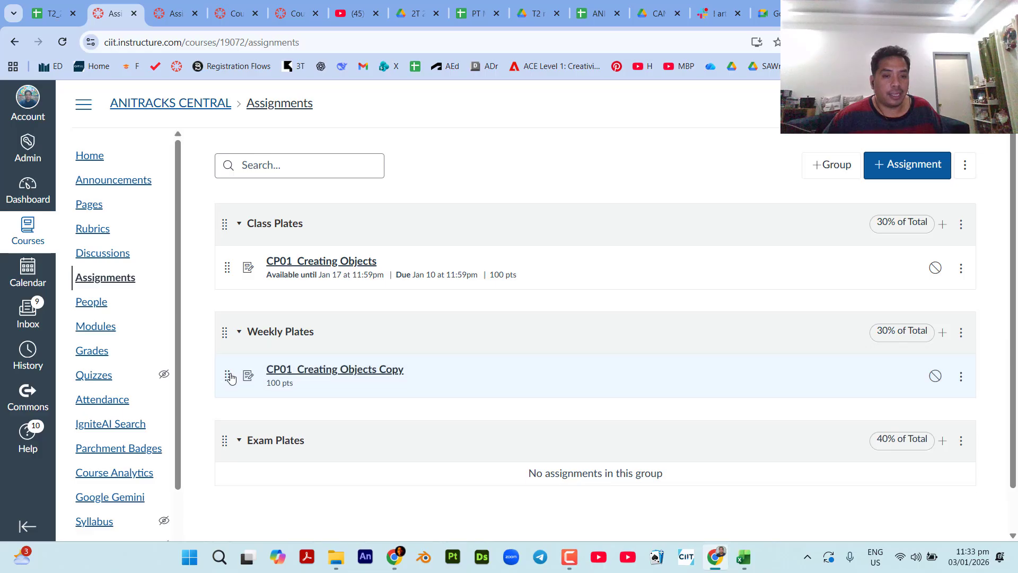
Rename the copied assignment in Weekly Plates to WP01_Creating Objects and save it
left_click(961, 376)
left_click(955, 192)
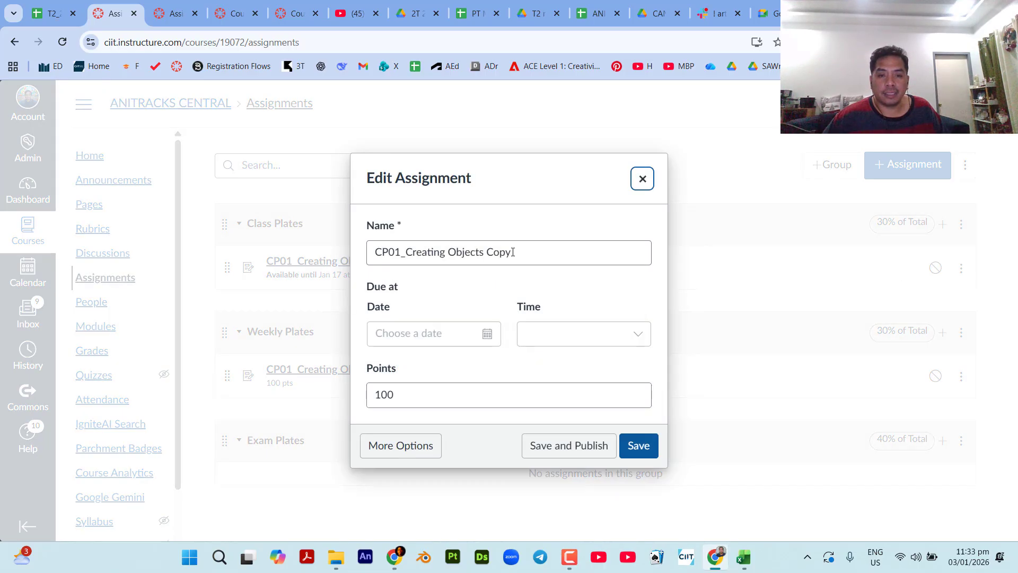
double_click(519, 244)
key("BackSpace")
key("BackSpace")
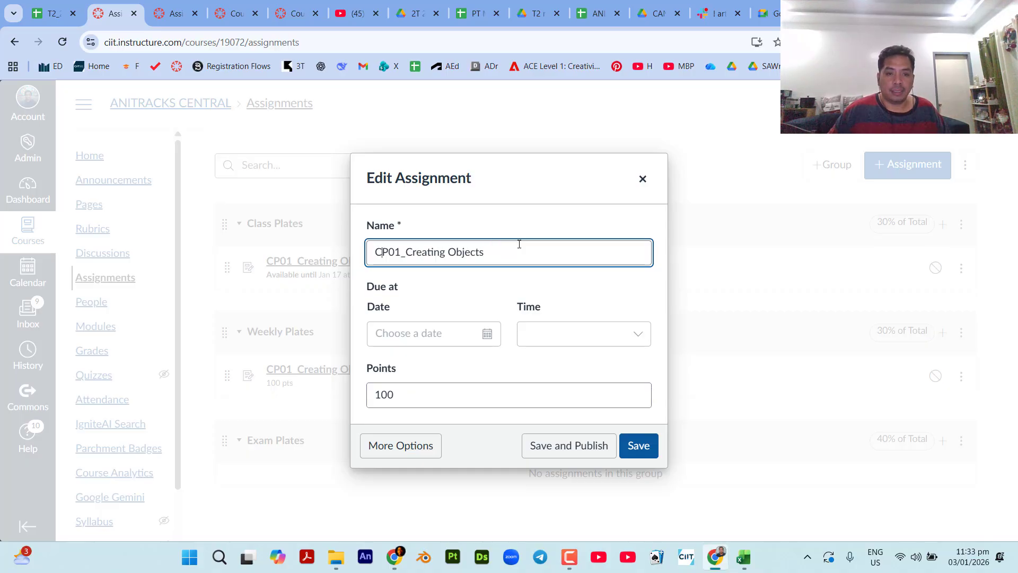
key("shift+Right")
type("W")
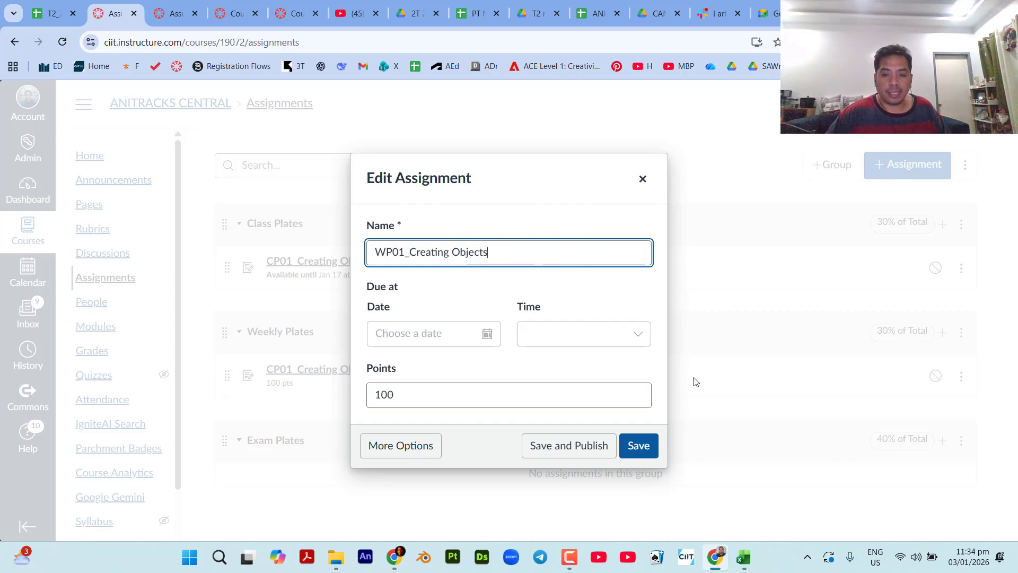
left_click(642, 446)
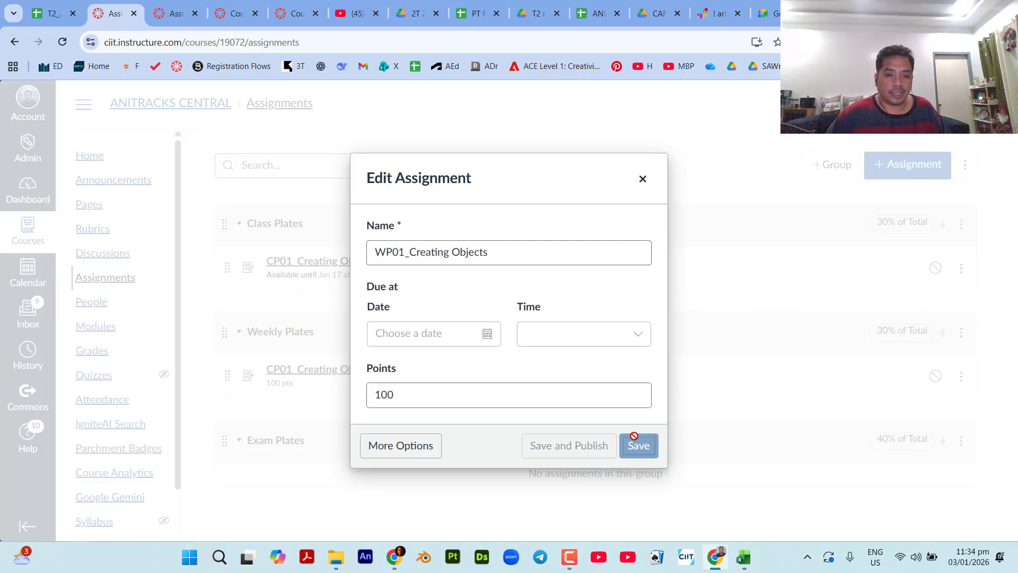
key("ctrl")
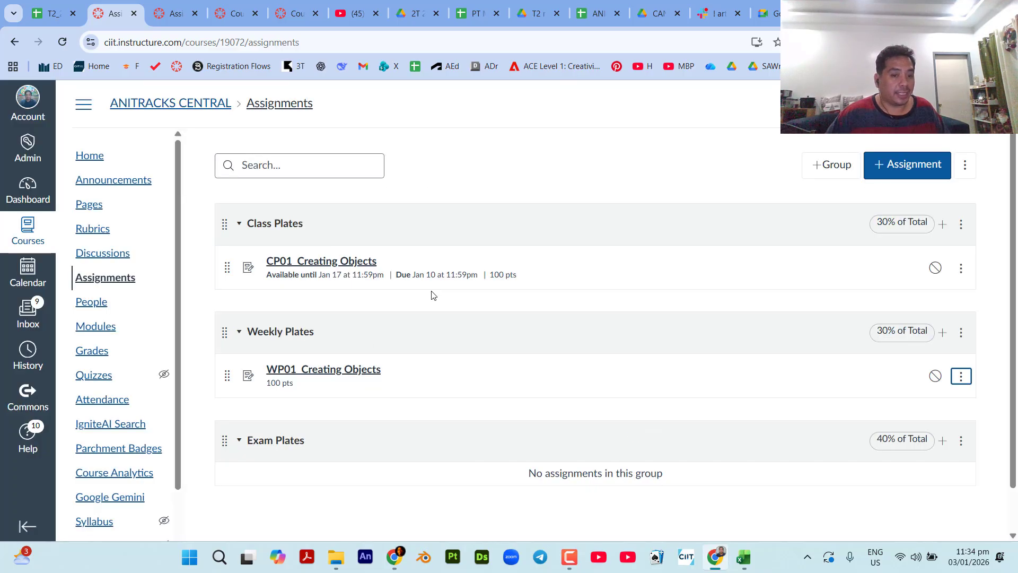
key("ctrl")
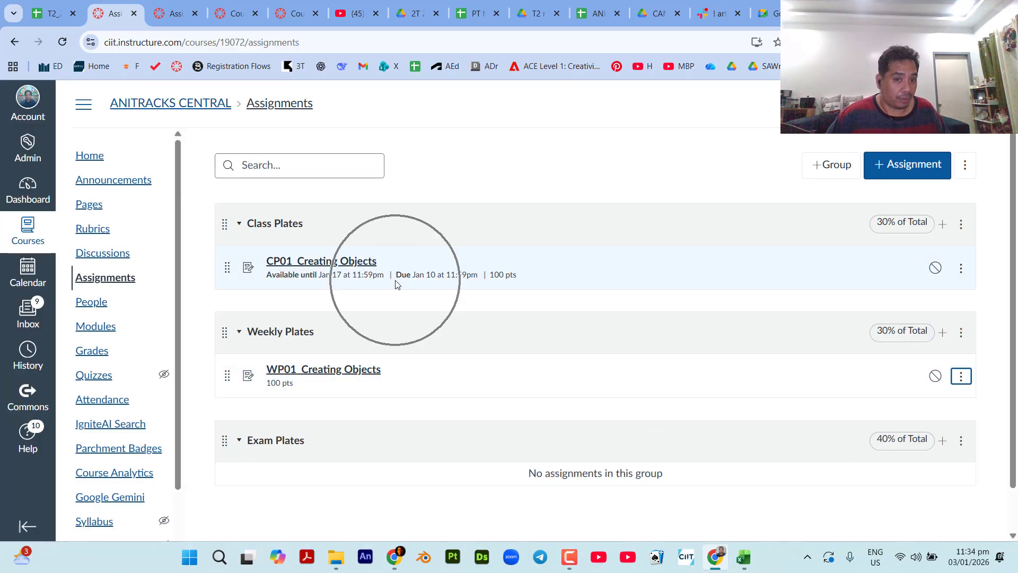
key("ctrl")
key("ctrl")
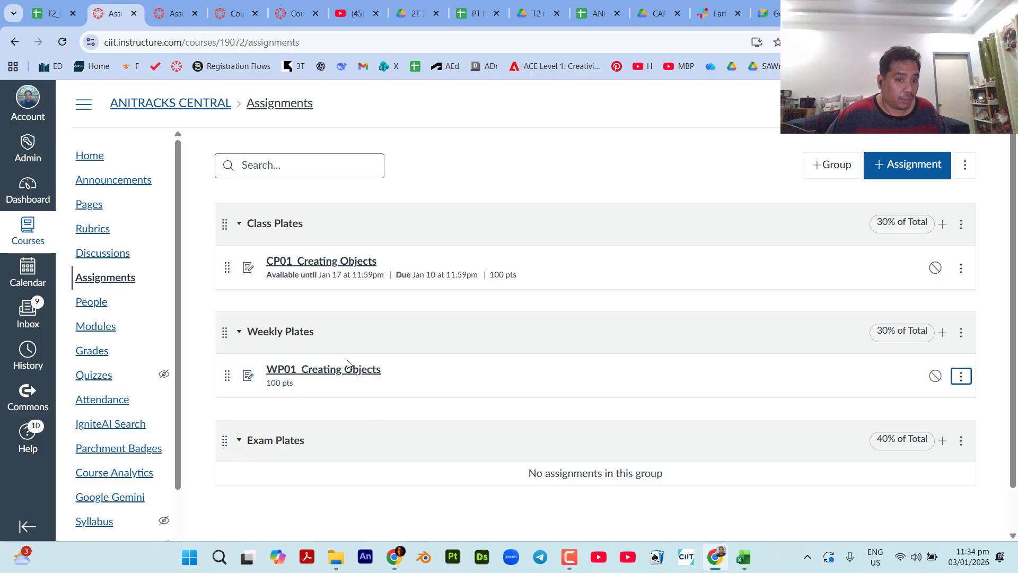
Open WP01_Creating Objects for editing and assign it to the ANITRACKS CENTRAL section
left_click(347, 374)
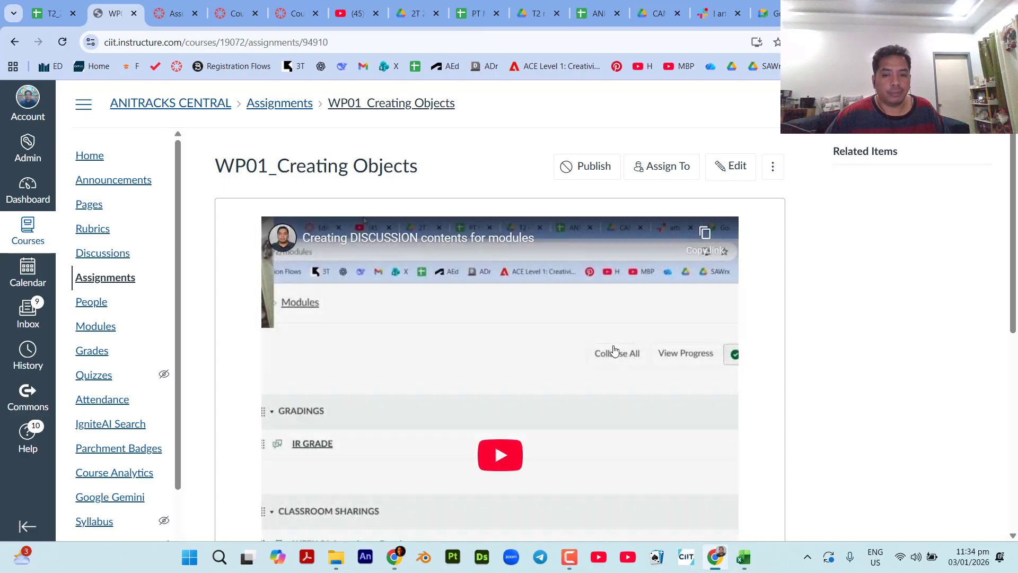
scroll(677, 365, "down", 7)
scroll(785, 388, "up", 7)
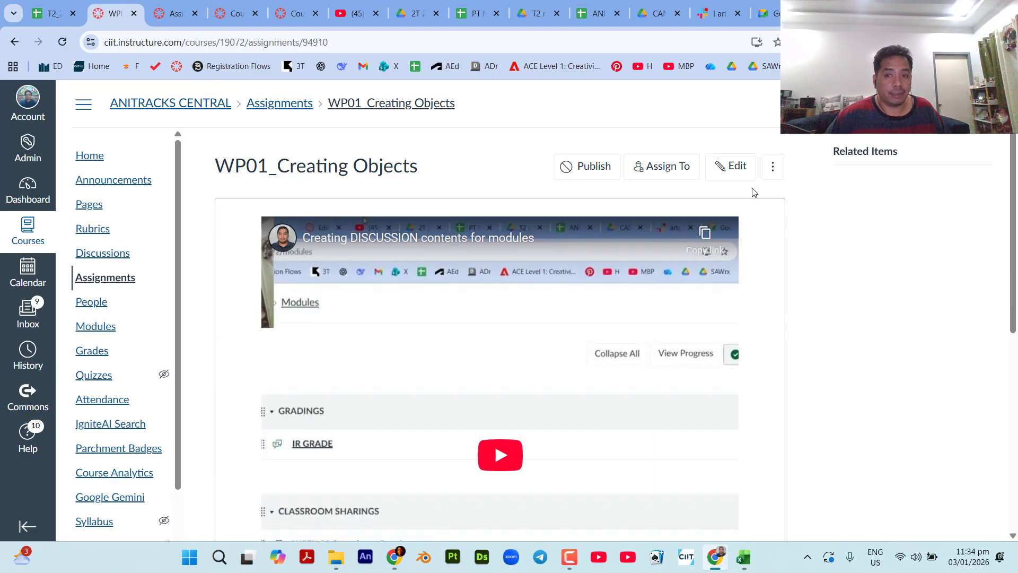
left_click(741, 170)
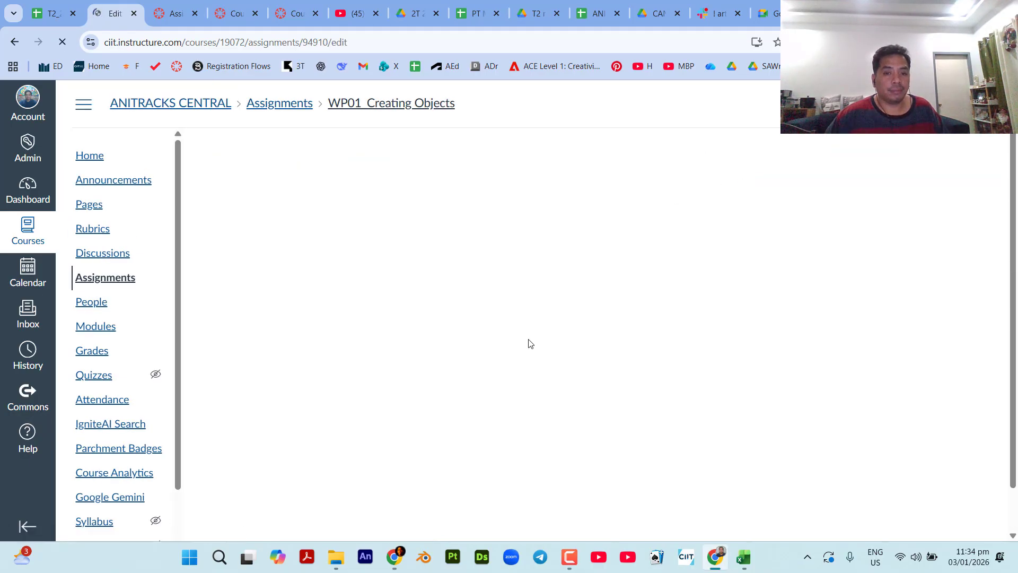
scroll(543, 363, "down", 5)
scroll(961, 465, "down", 3)
scroll(962, 465, "down", 10)
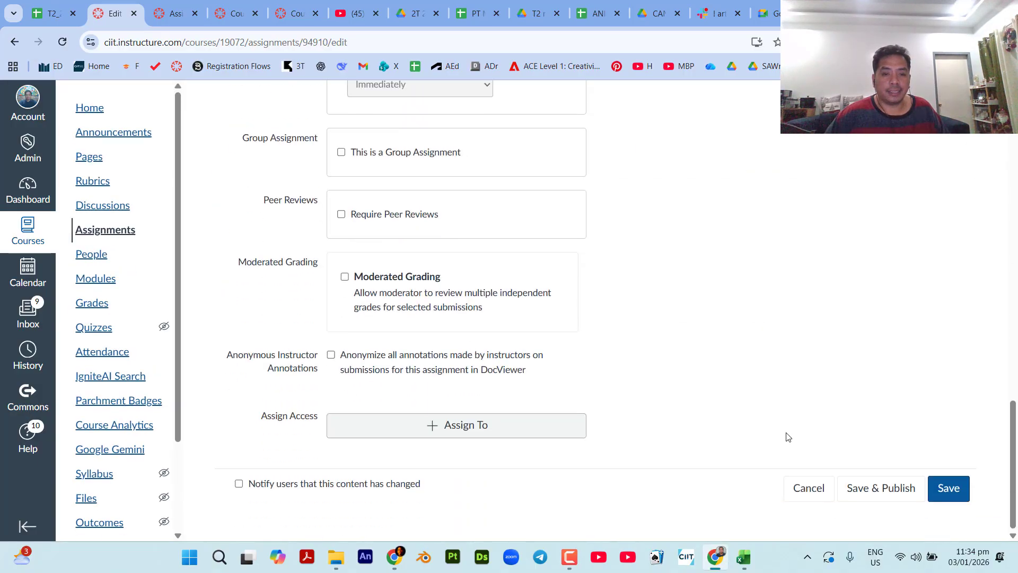
left_click(427, 426)
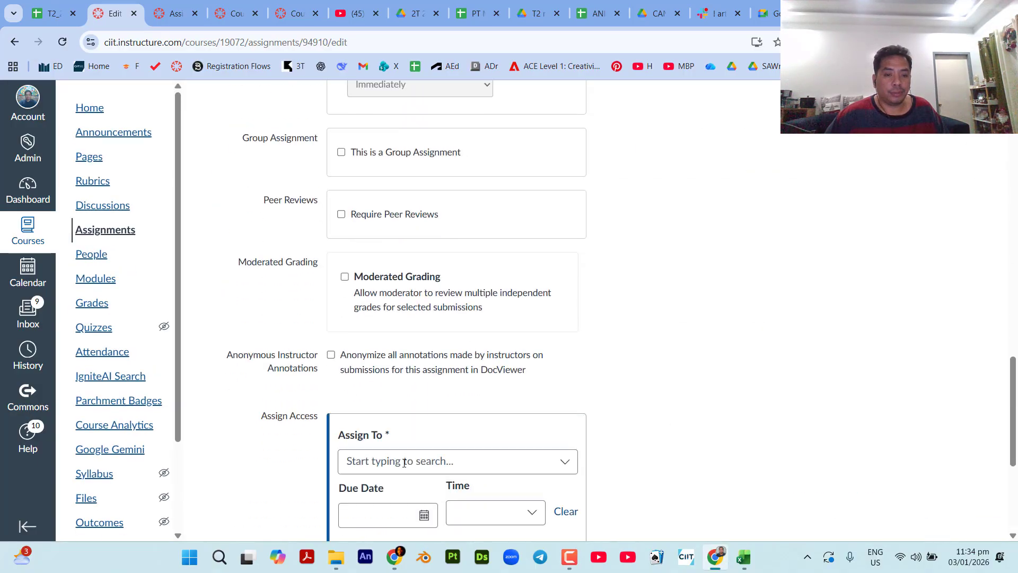
left_click(429, 461)
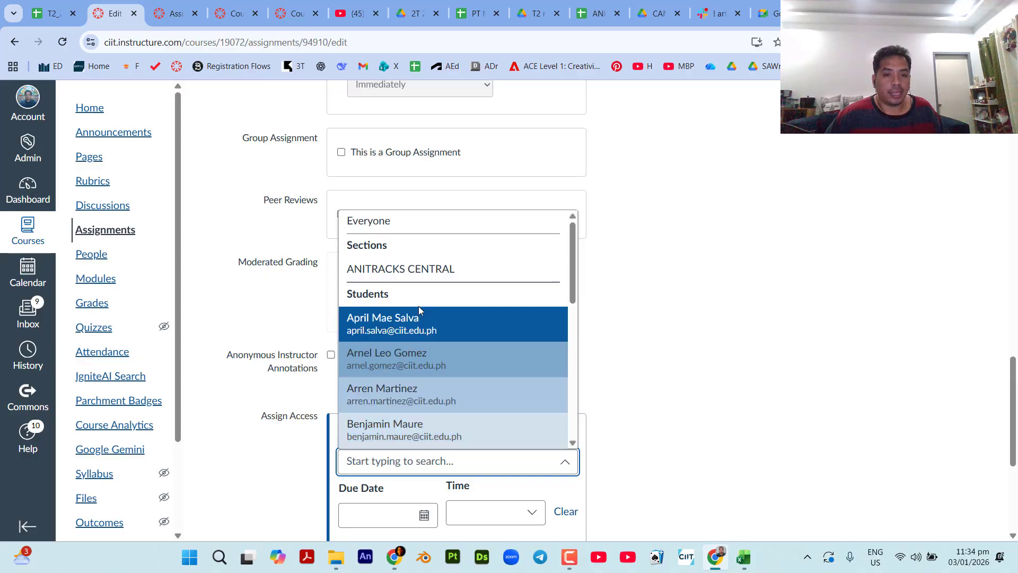
left_click(427, 269)
scroll(735, 414, "down", 5)
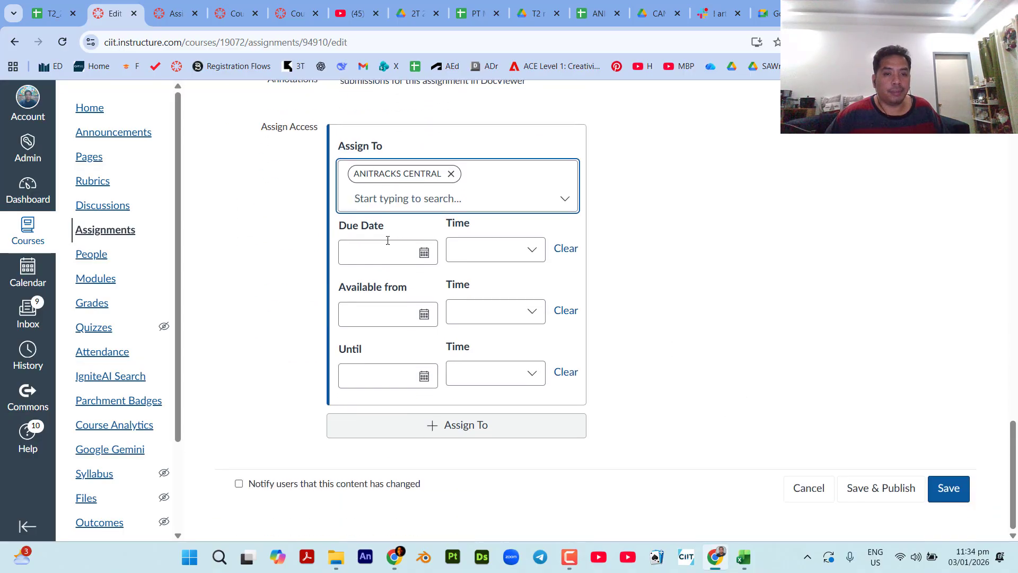
Set the due date to Jan 10, 2026 and the available-from date to Jan 3, 2026
left_click(423, 254)
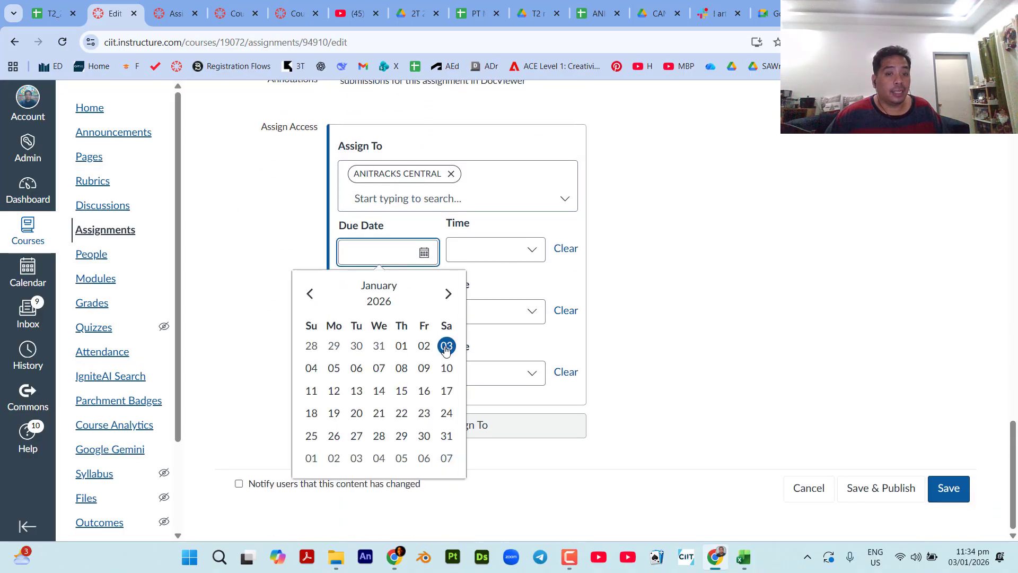
left_click(447, 370)
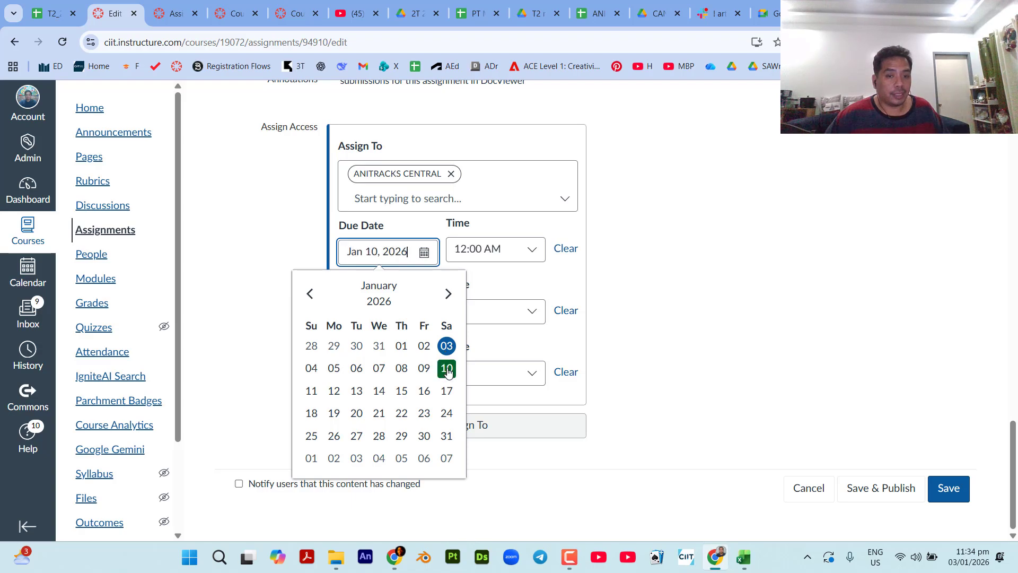
left_click(424, 318)
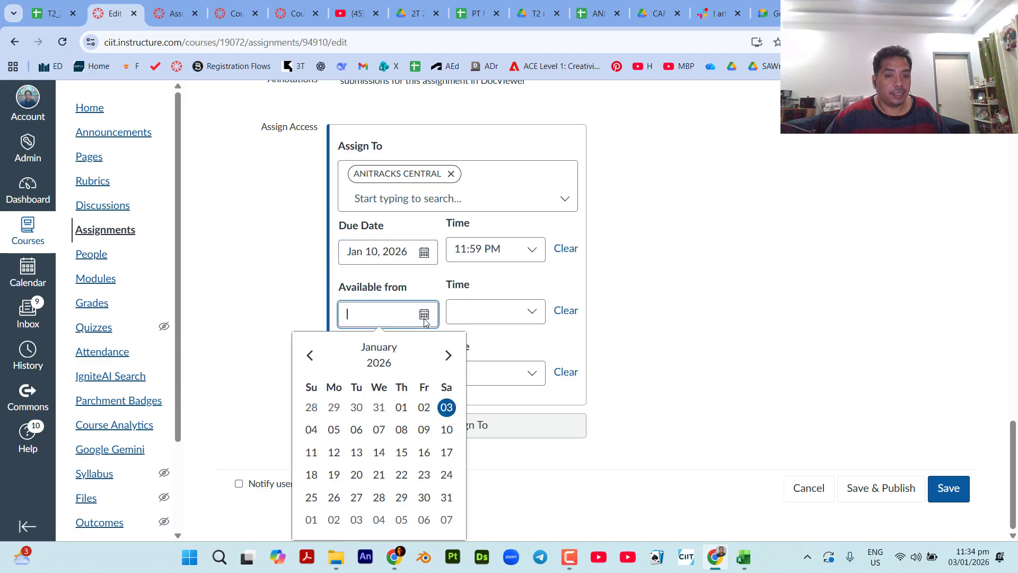
left_click(447, 408)
Set the available-until date to Jan 17, 2026 and save the assignment
left_click(424, 376)
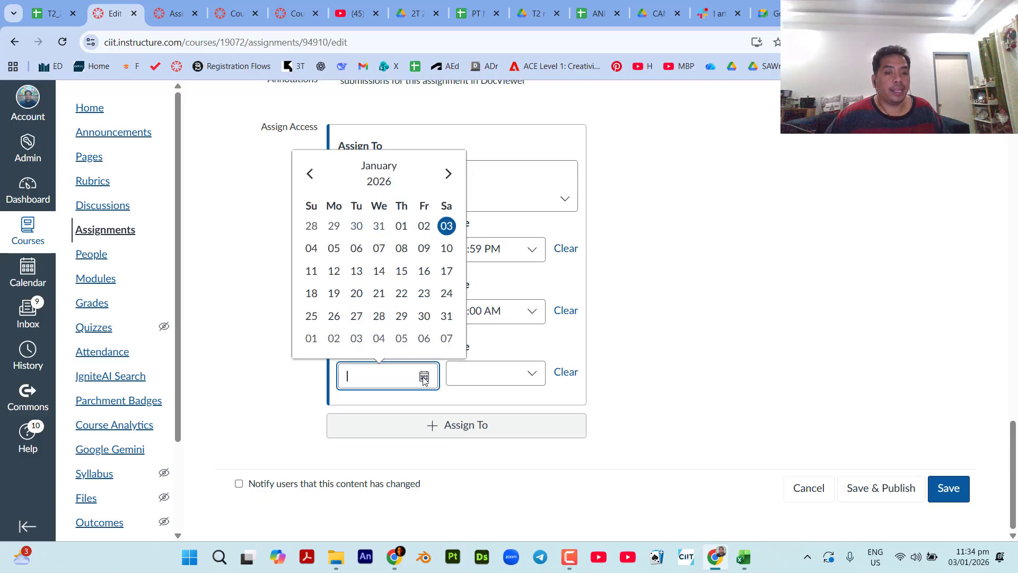
left_click(447, 271)
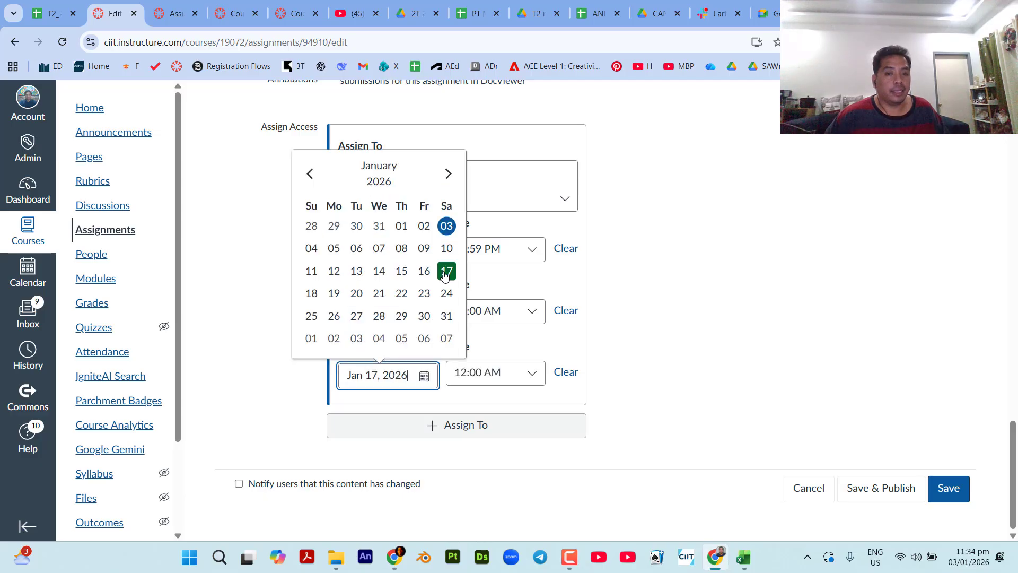
left_click(949, 488)
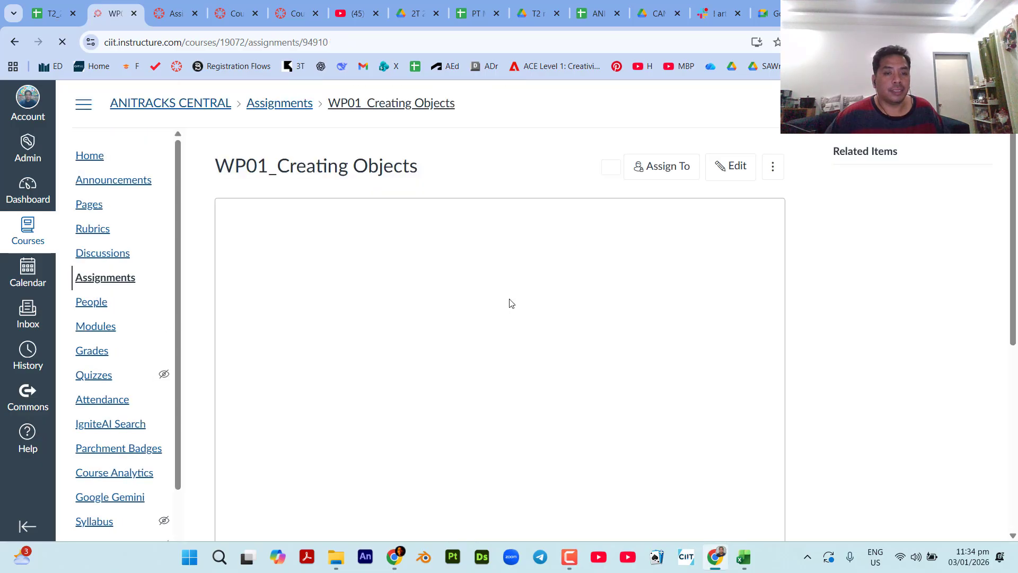
Reopen WP01_Creating Objects for editing to review its points, group, submission and date settings, then save
scroll(432, 363, "down", 6)
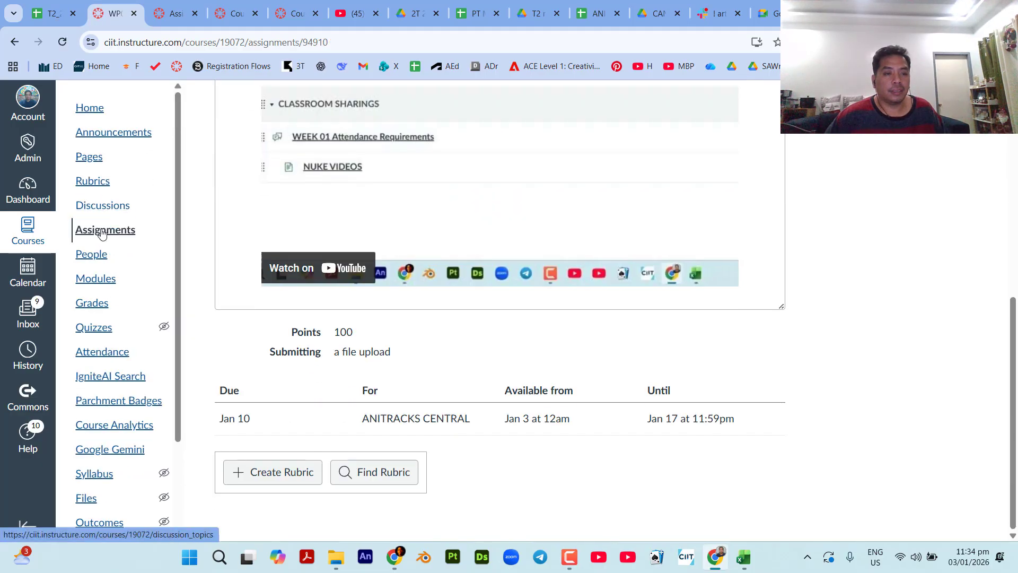
left_click(87, 232)
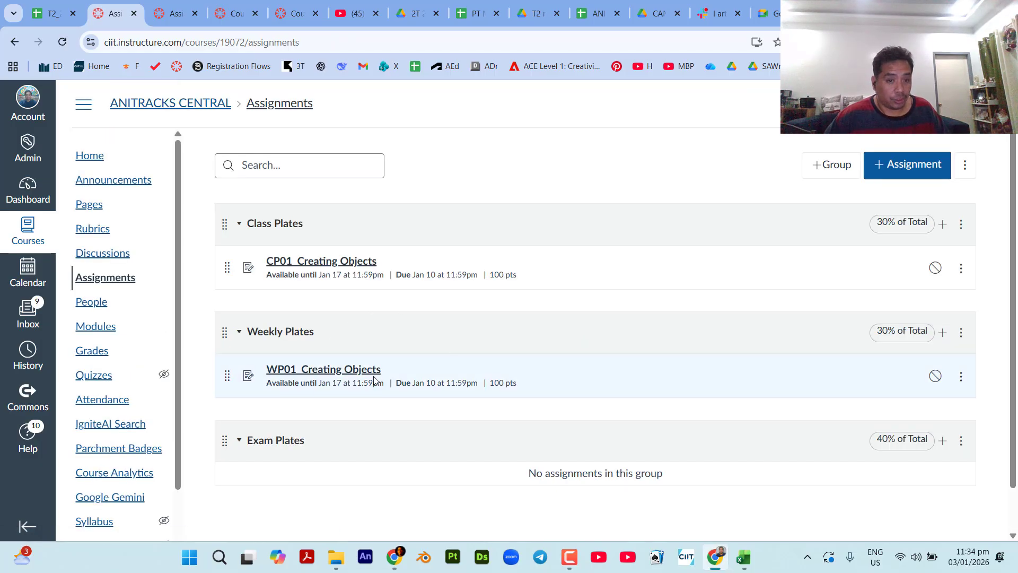
left_click(370, 369)
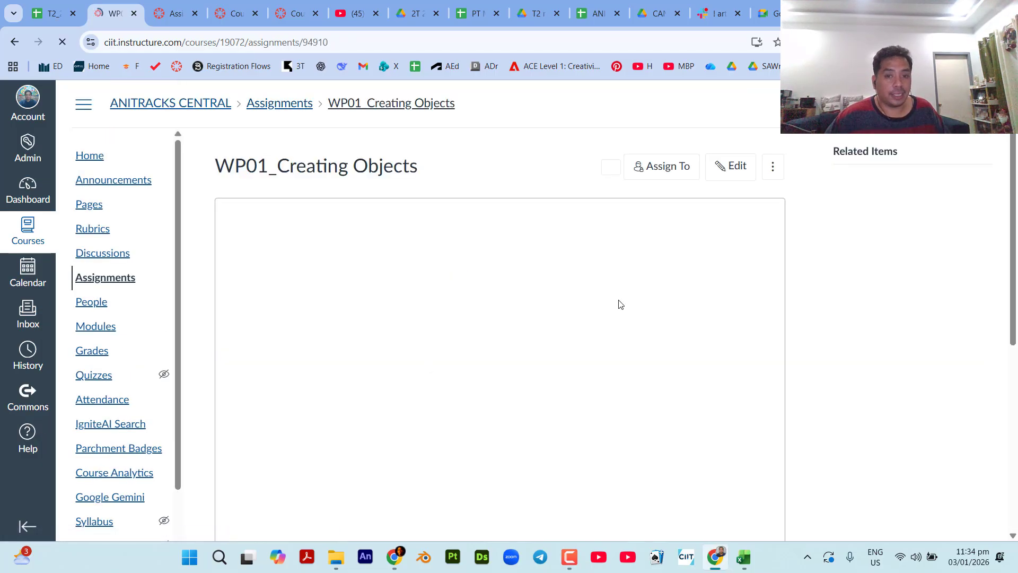
left_click(739, 174)
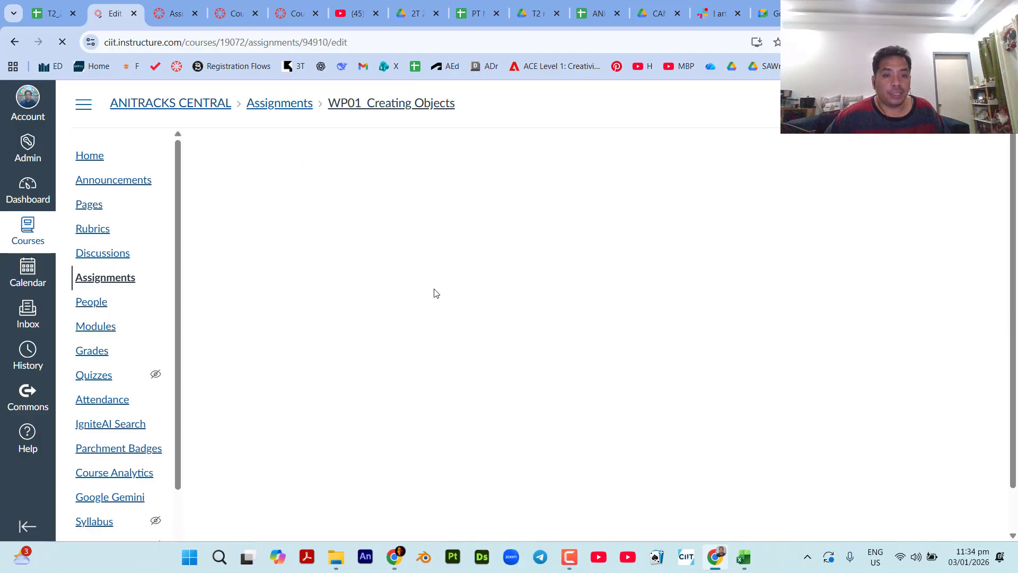
scroll(859, 452, "down", 5)
scroll(860, 452, "down", 10)
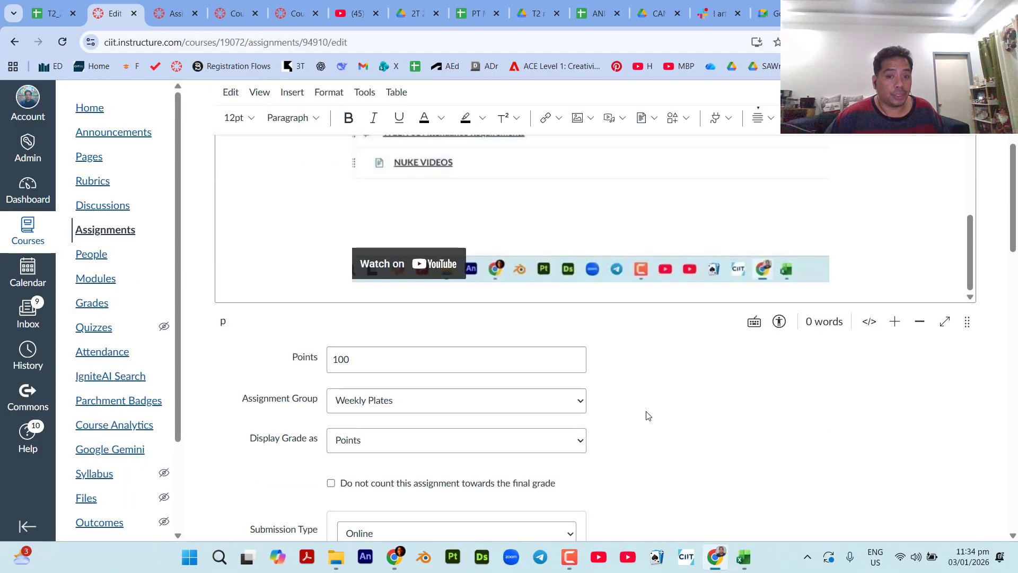
scroll(352, 334, "up", 4)
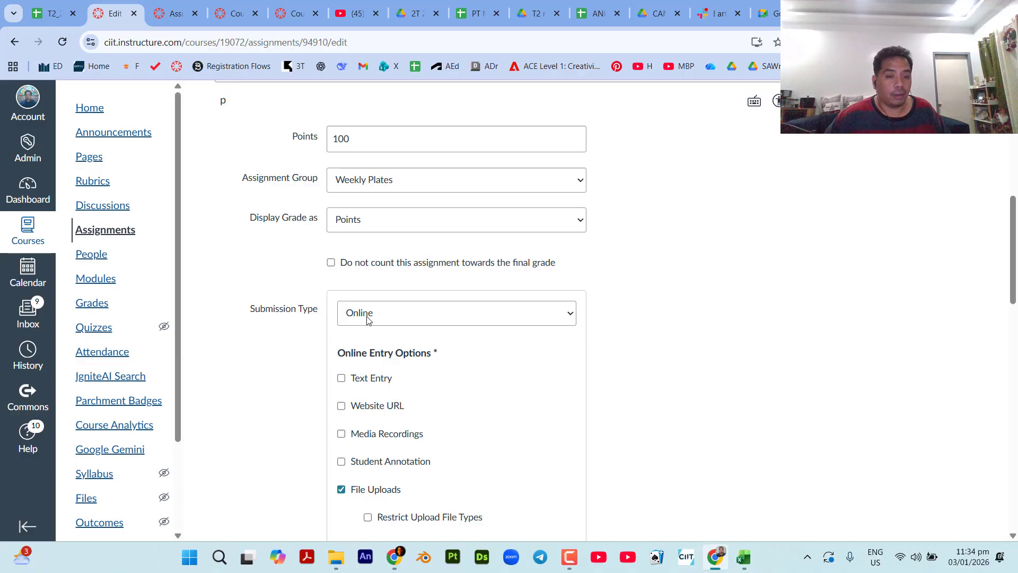
scroll(580, 329, "down", 9)
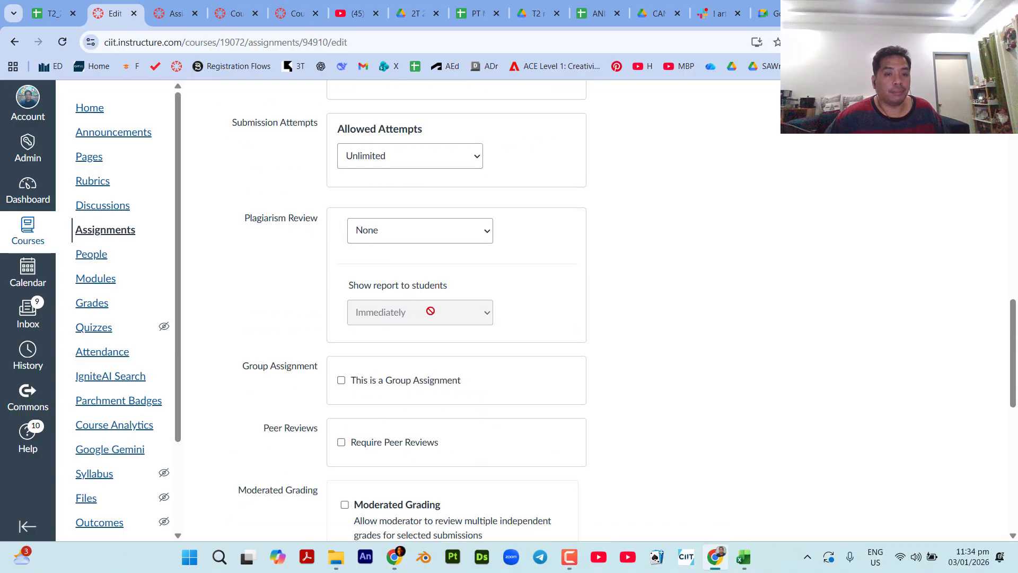
scroll(774, 466, "down", 10)
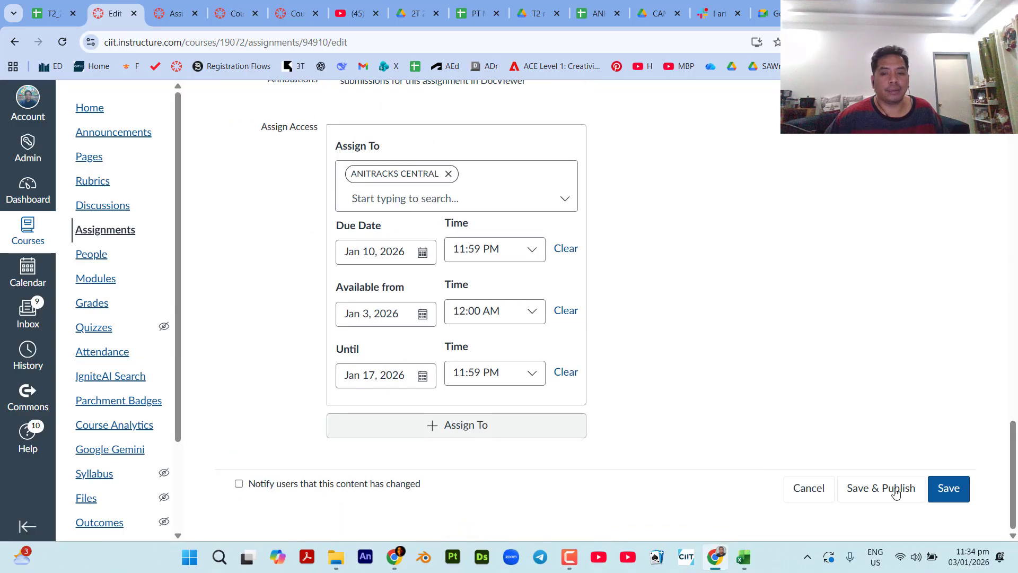
left_click(953, 499)
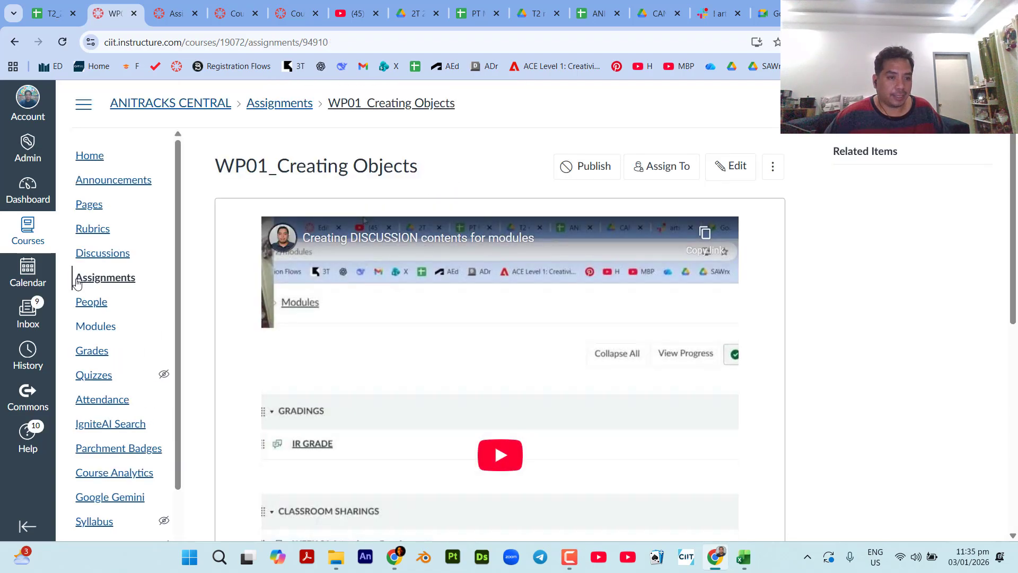
Duplicate the WP01_Creating Objects assignment and move the copy into the Exam Plates group
left_click(146, 281)
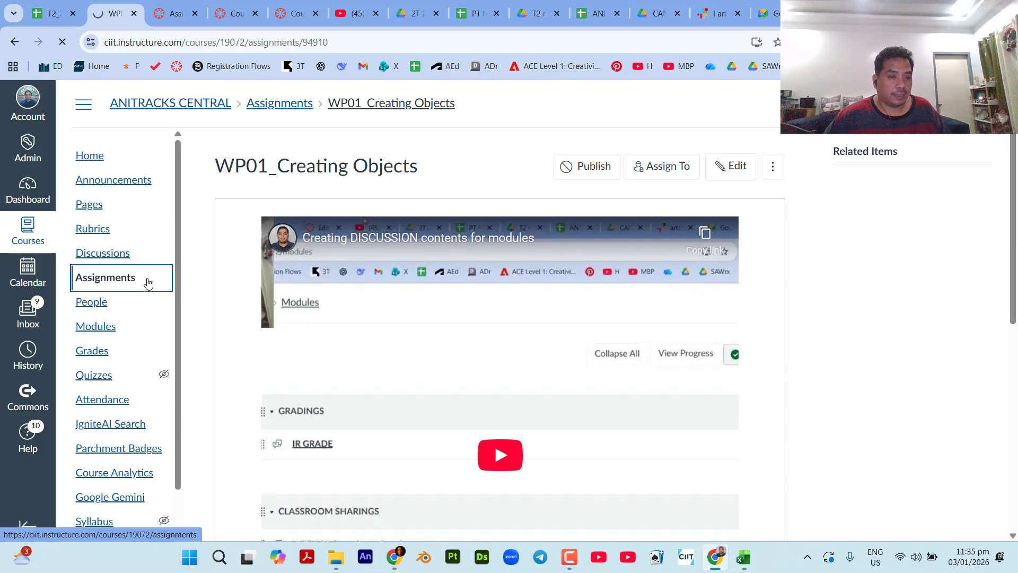
scroll(684, 352, "down", 1)
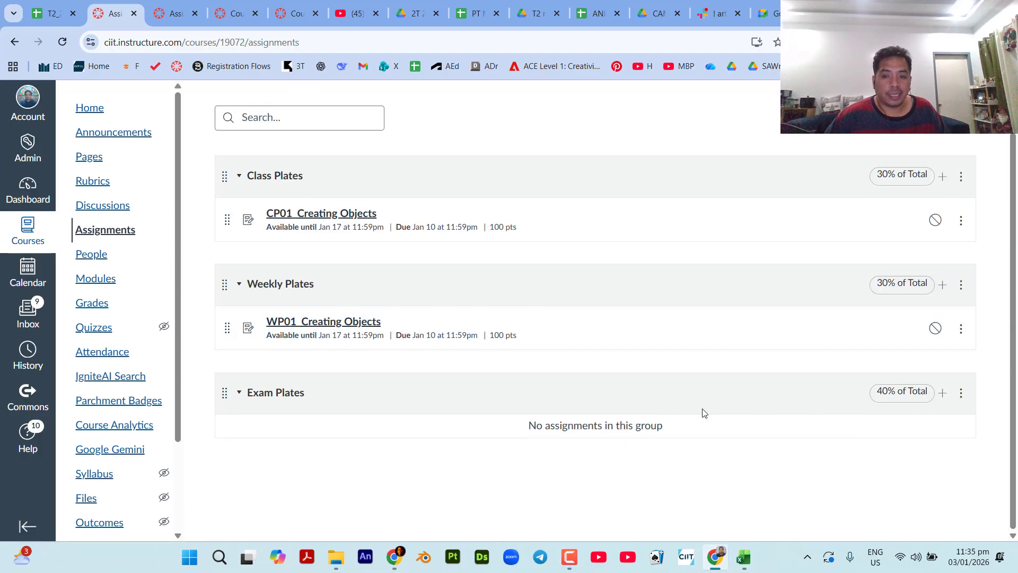
left_click(963, 331)
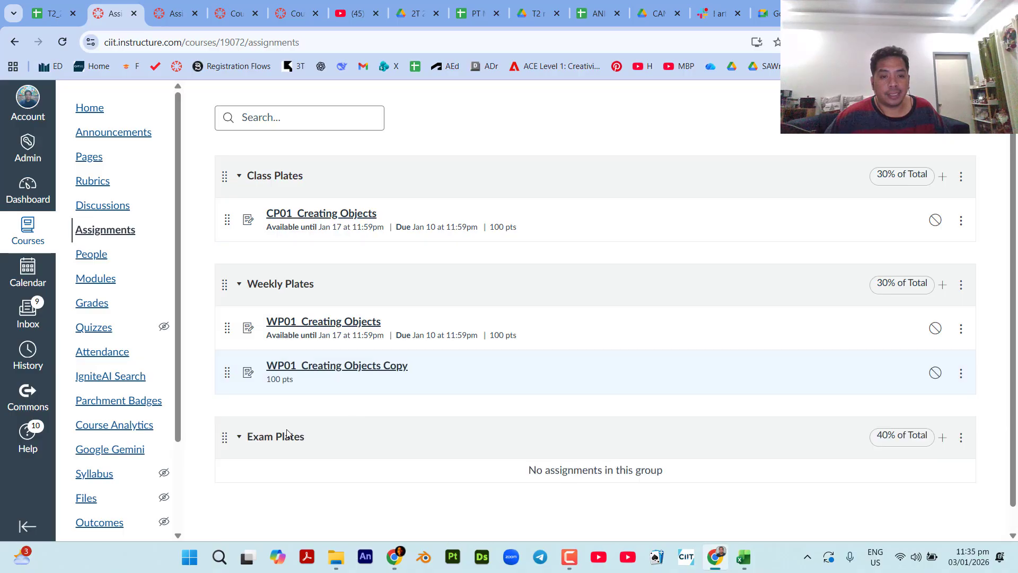
left_click_drag(226, 376, 224, 434)
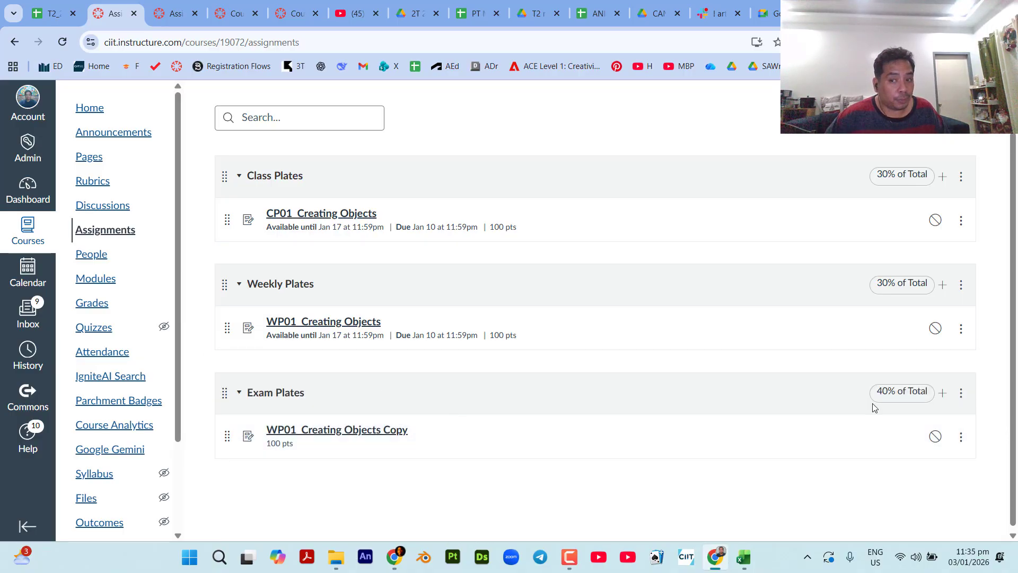
key("ctrl")
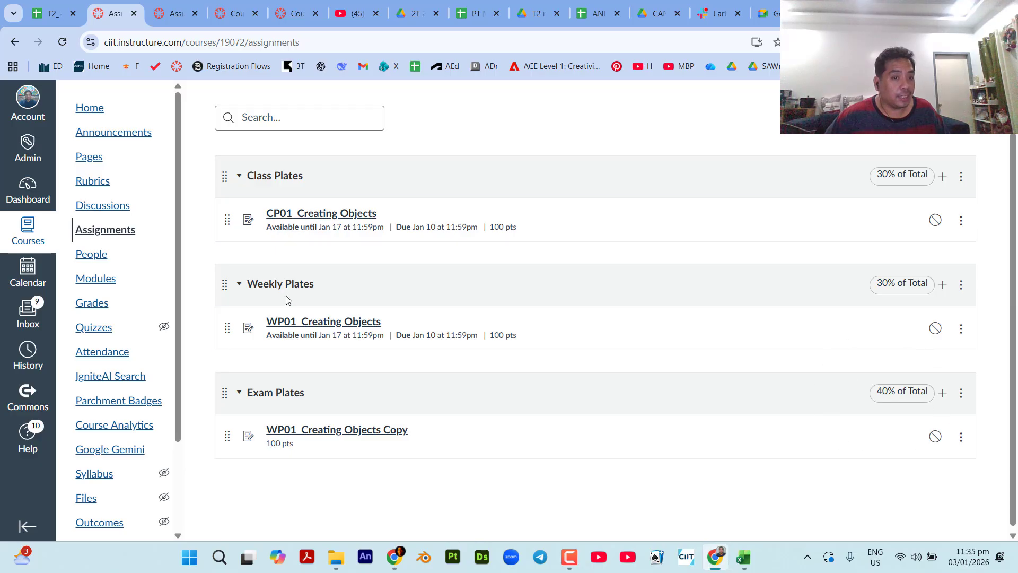
key("ctrl")
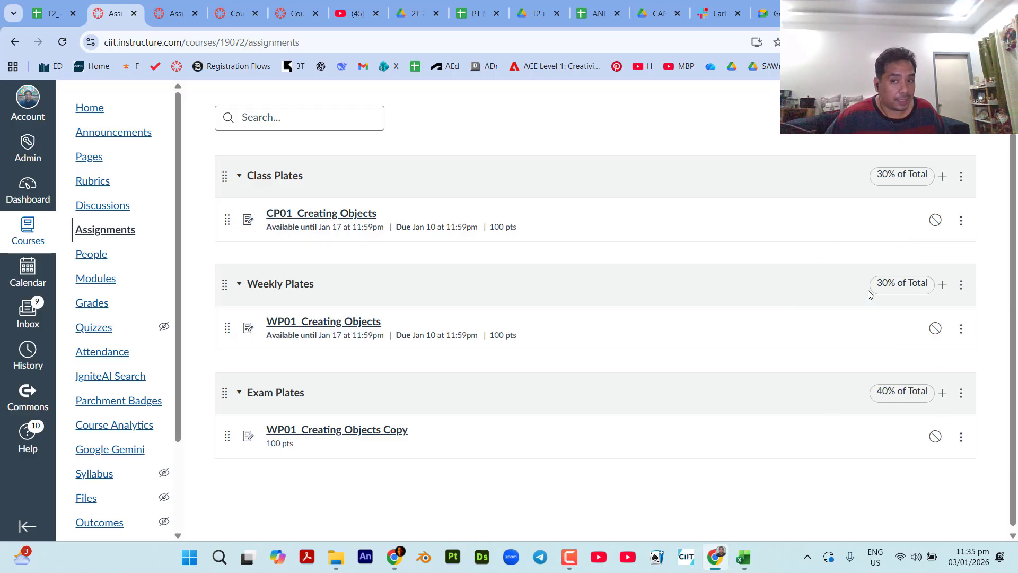
Rename the copied assignment in Exam Plates to MTExam_Creating Objects and save it
key("ctrl")
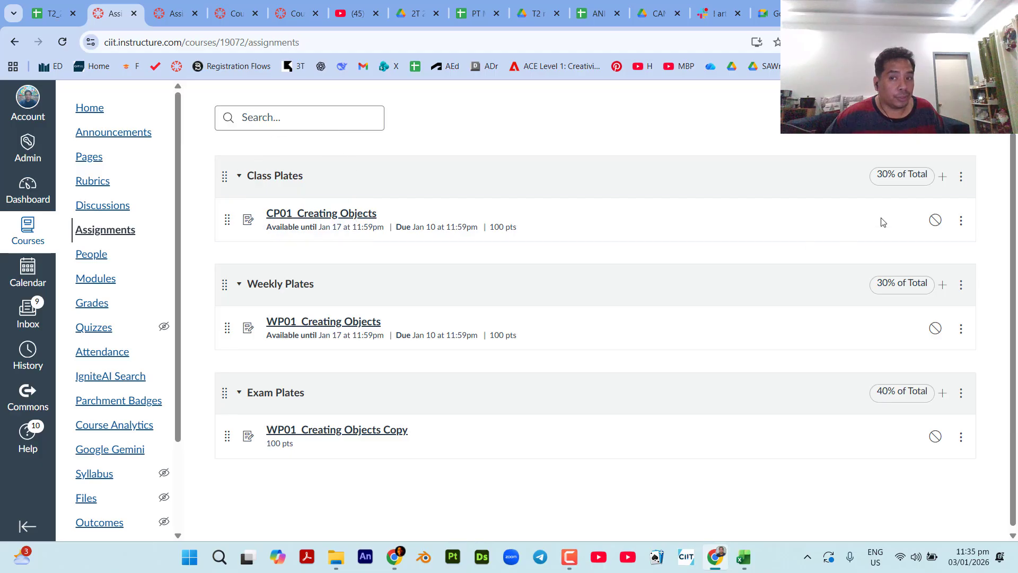
key("ctrl")
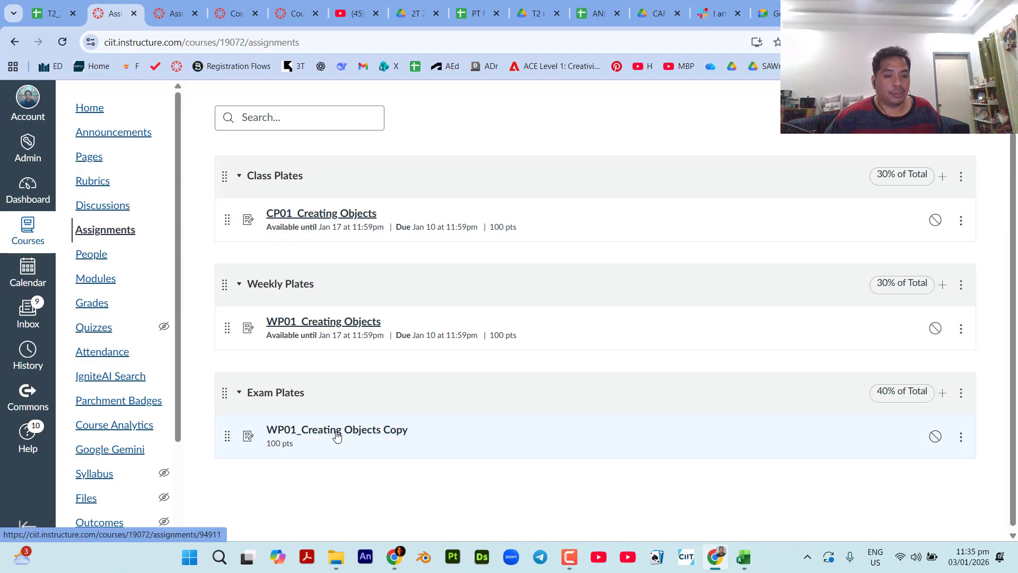
left_click(961, 439)
left_click(920, 246)
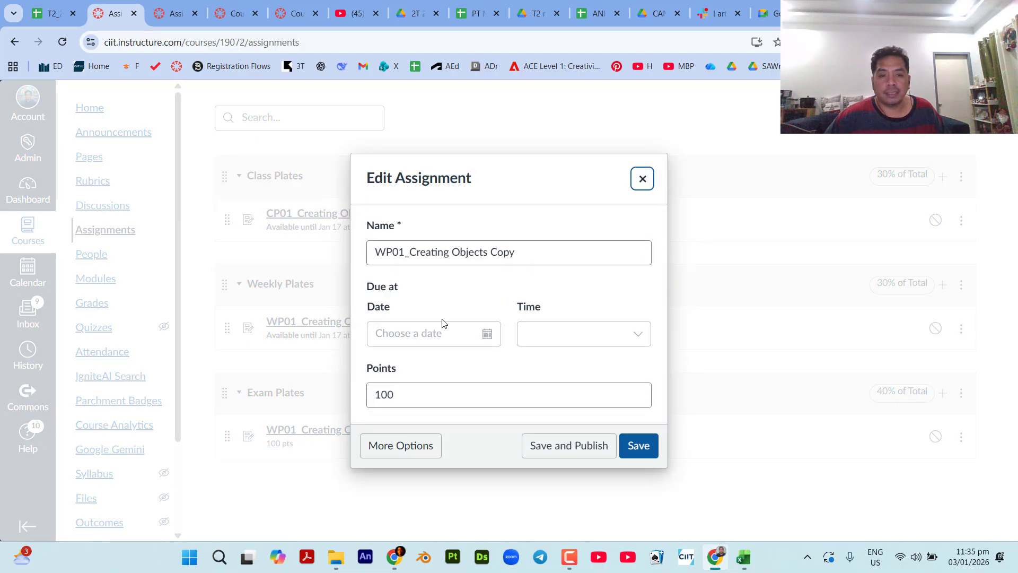
left_click(544, 258)
key("BackSpace")
key("BackSpace")
key("BackSpace")
key("BackSpace")
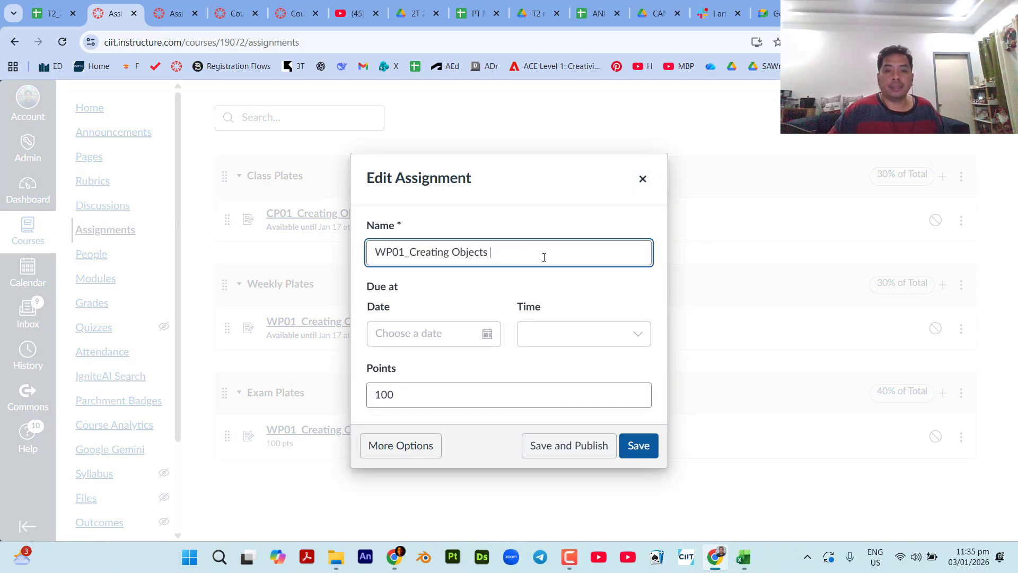
key("Home")
key("shift+Right")
key("shift+Right")
key("shift+Right")
key("shift+Right")
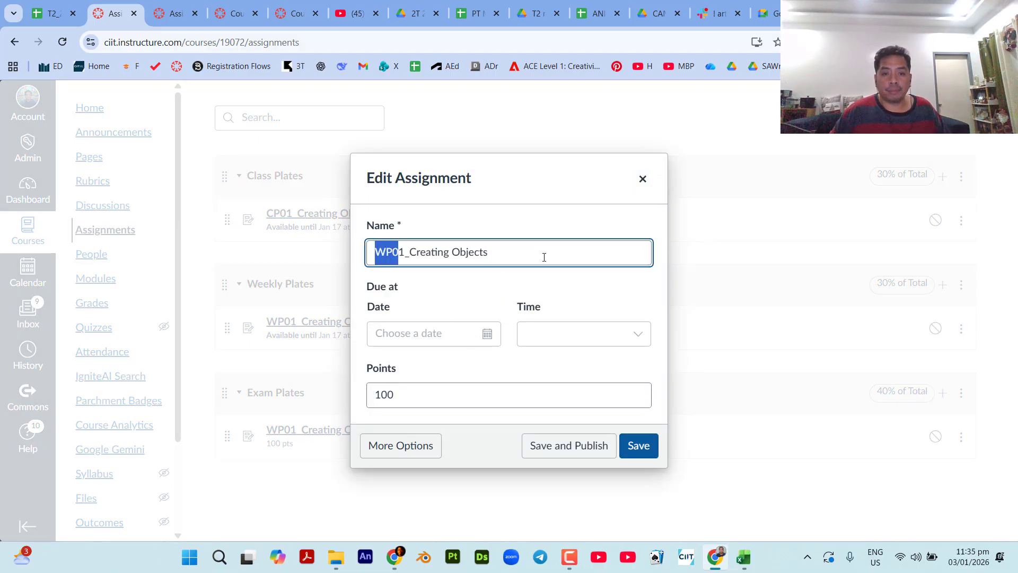
type("MT")
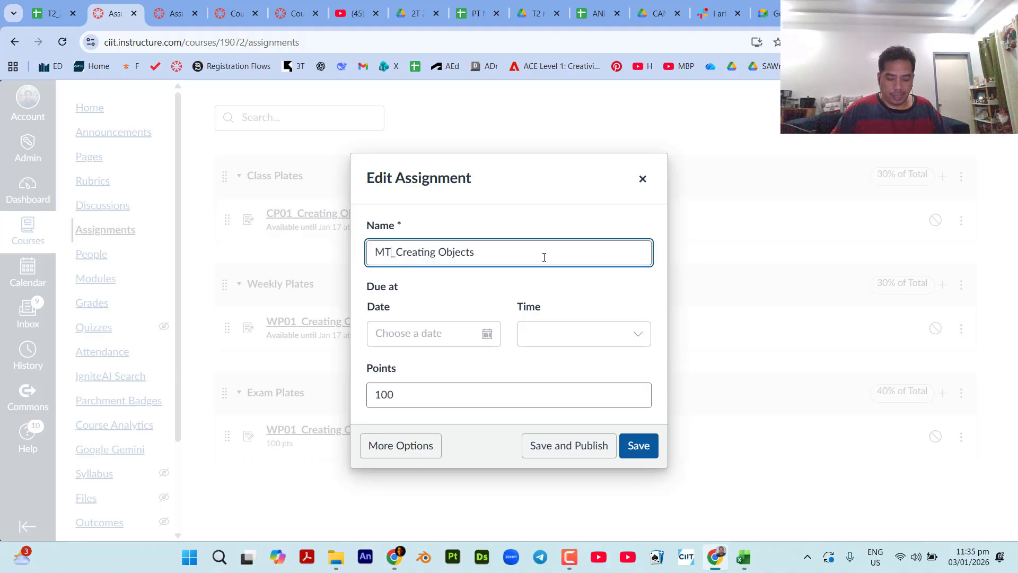
type("E")
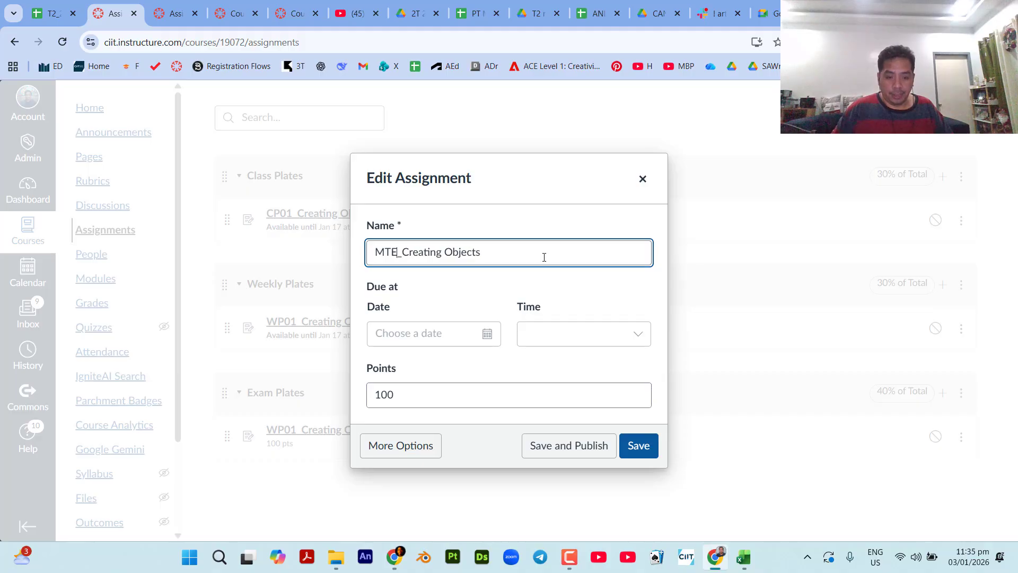
type("xam")
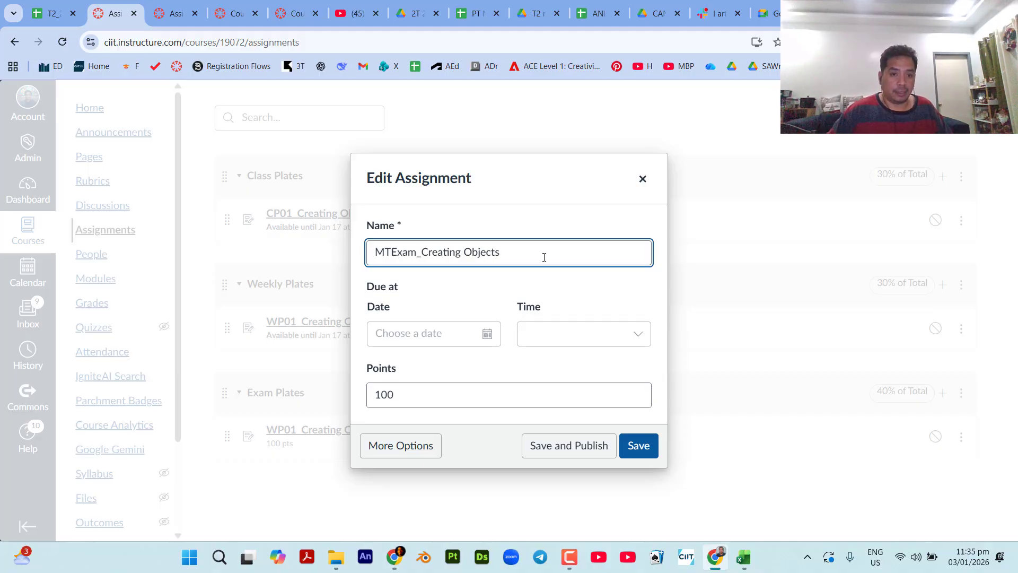
left_click(644, 445)
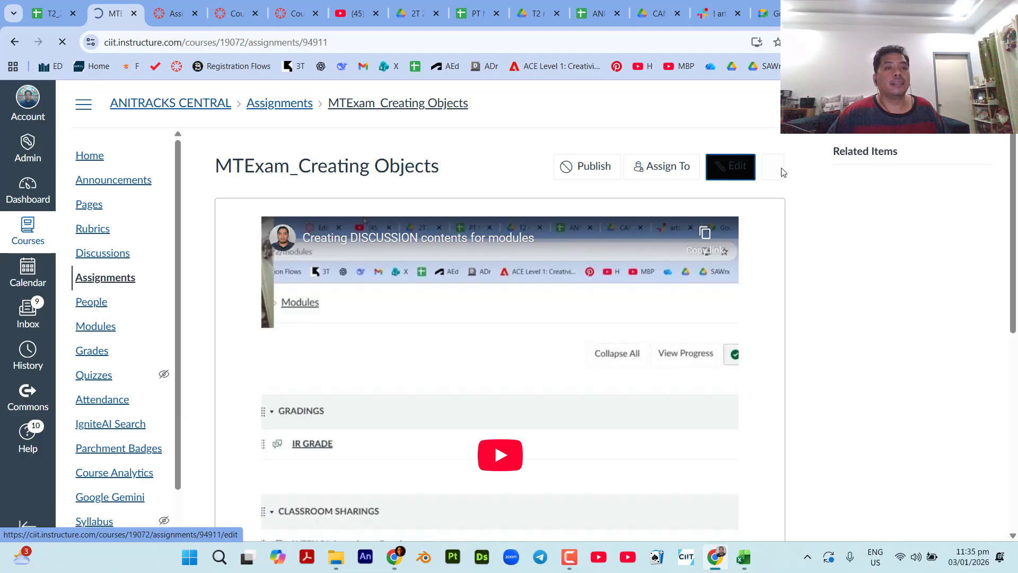
Open the full editor for MTExam_Creating Objects and set its due date to Jan 31, 2026
left_click(729, 169)
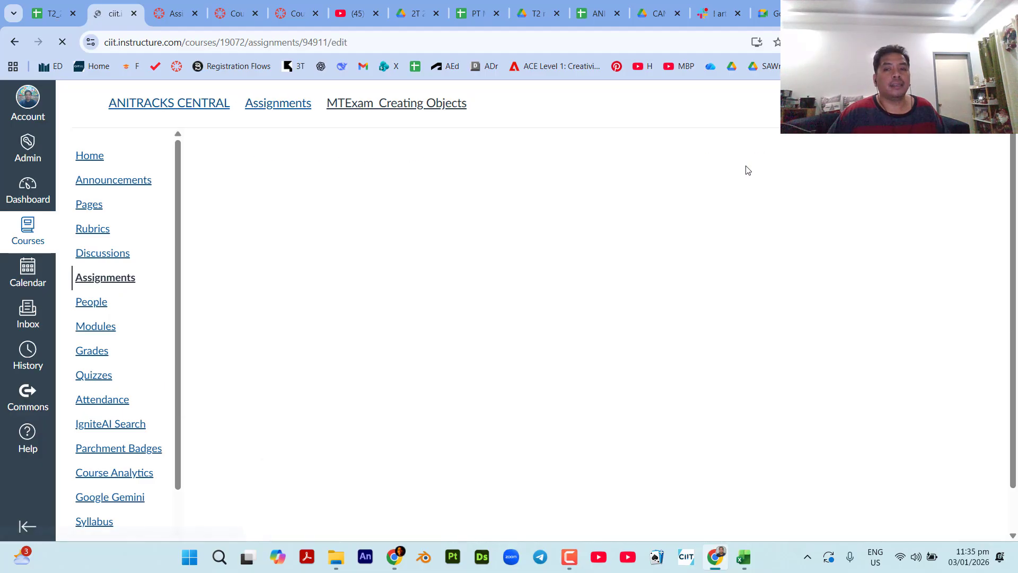
scroll(755, 353, "down", 15)
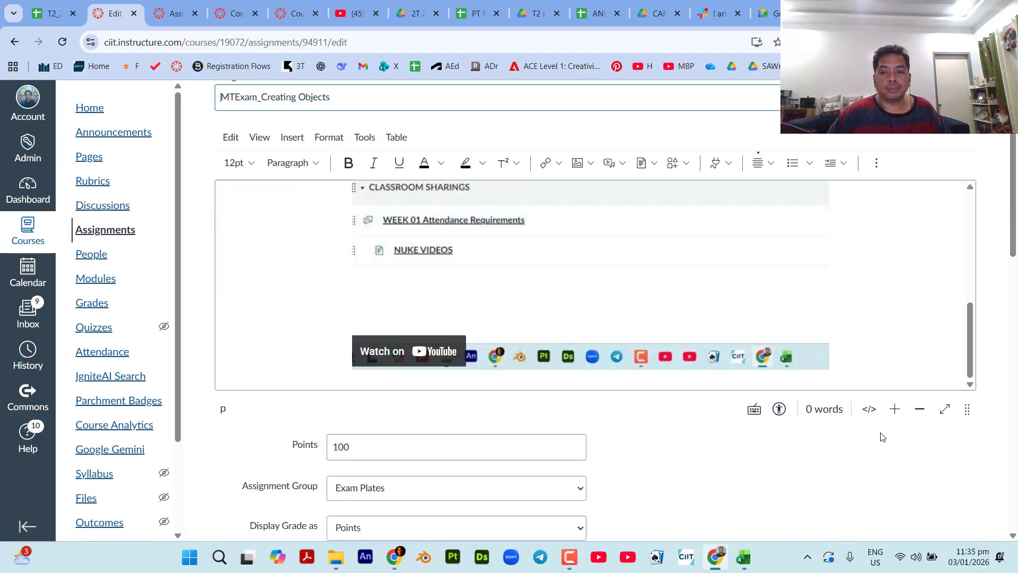
scroll(552, 371, "up", 2)
scroll(552, 371, "down", 2)
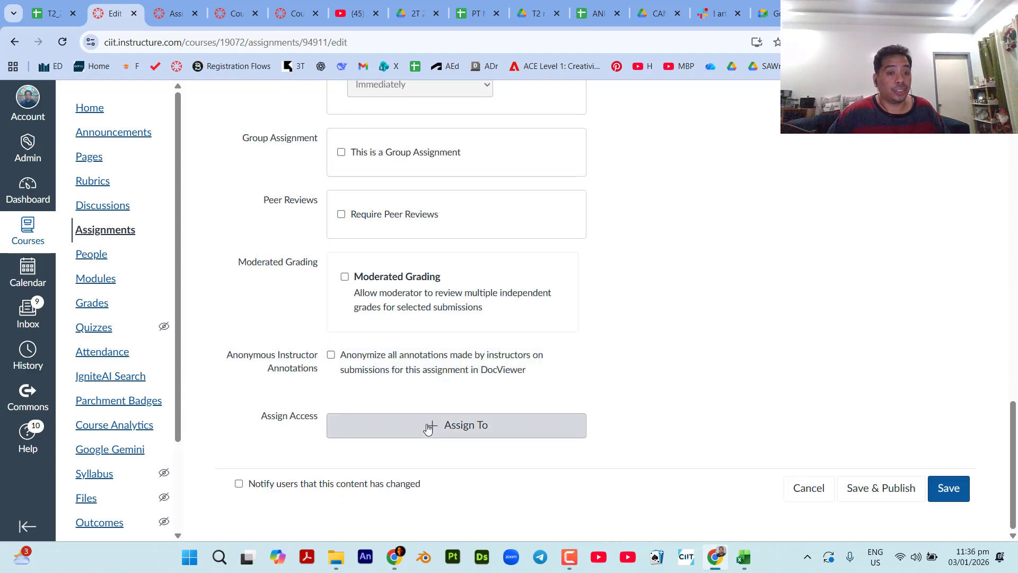
left_click(448, 435)
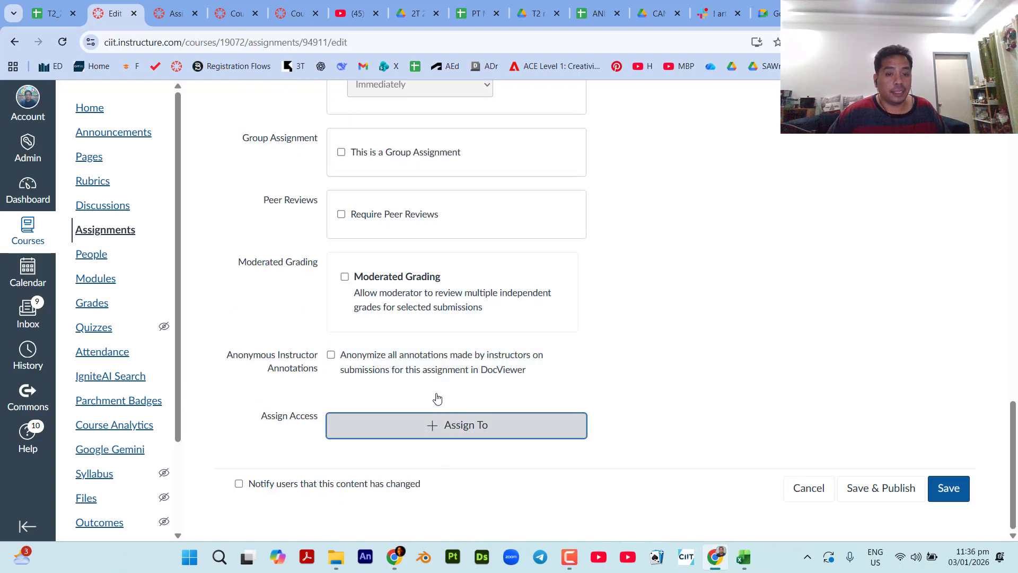
scroll(405, 402, "down", 4)
left_click(424, 295)
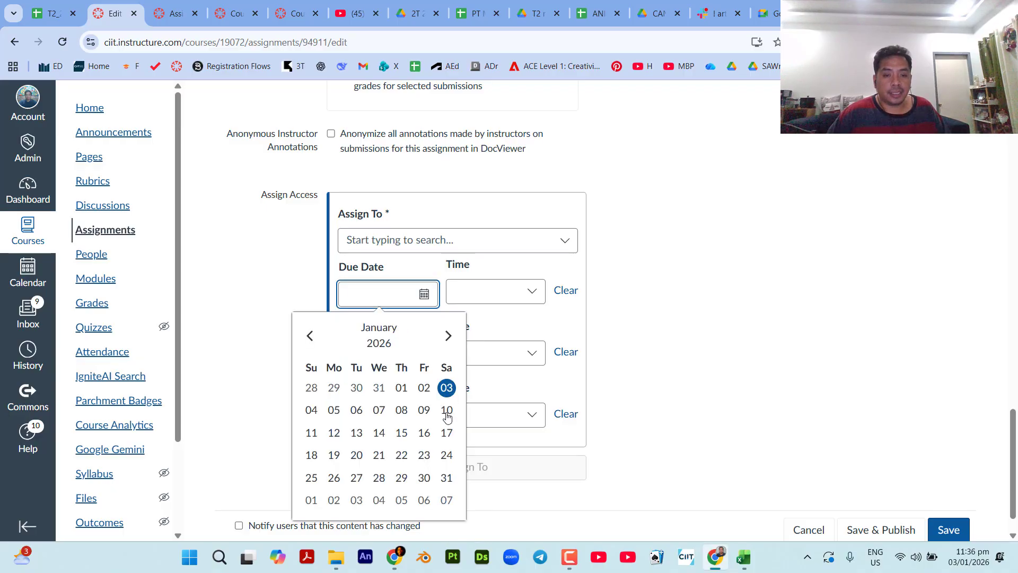
left_click(447, 478)
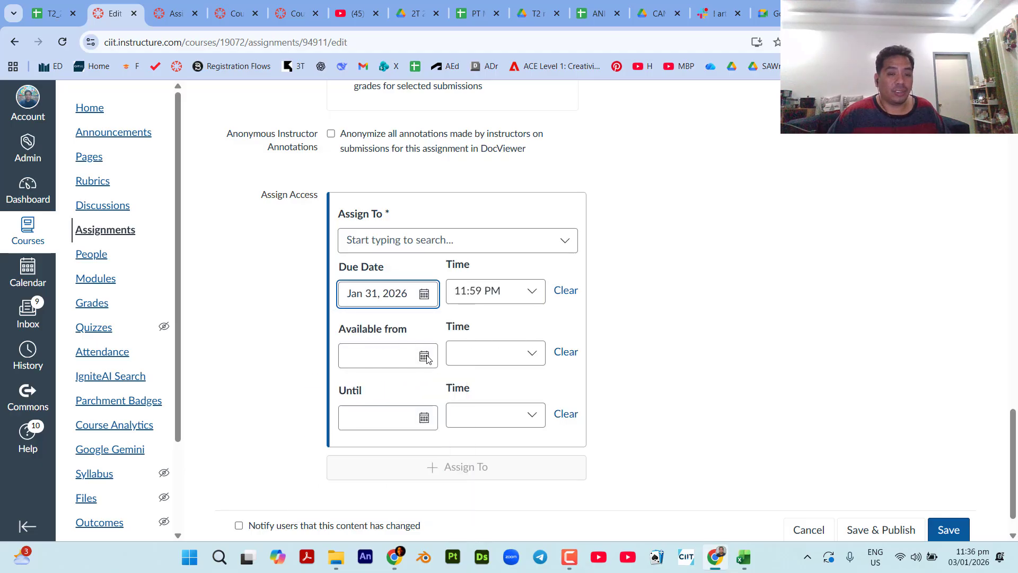
Set the available-from date to Jan 3, 2026 and the until date to Feb 7, 2026
left_click(424, 357)
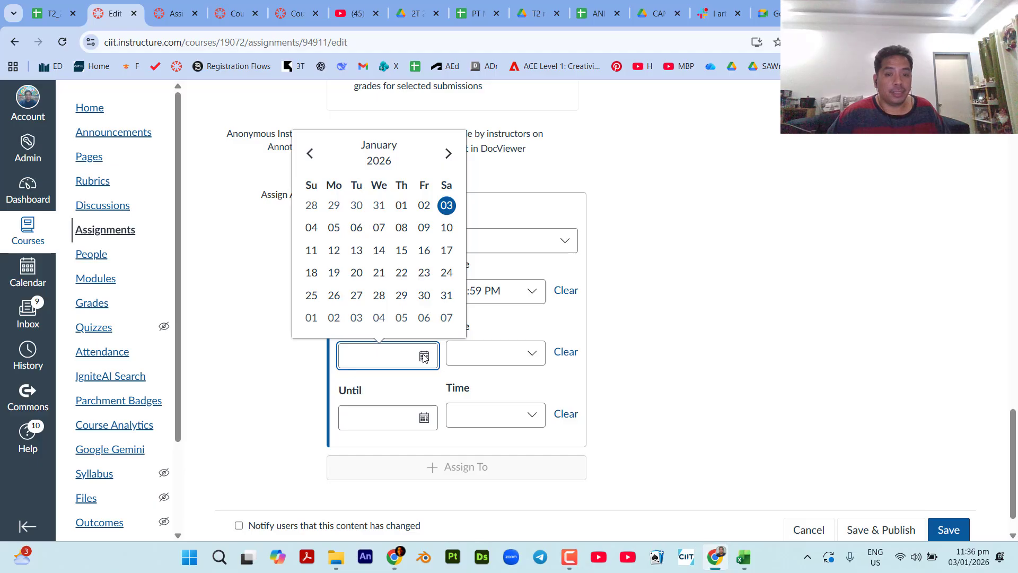
left_click(447, 207)
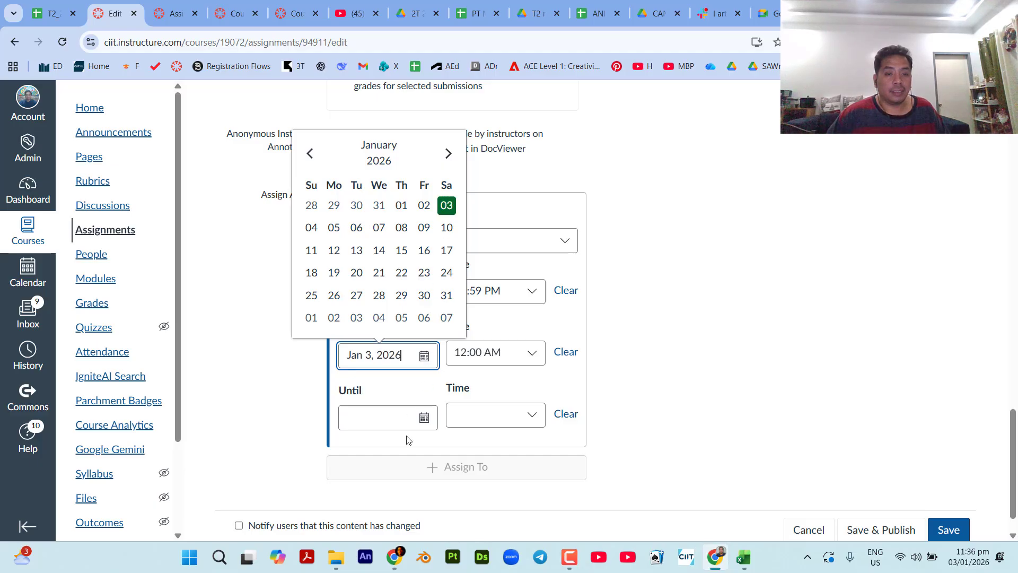
left_click(424, 419)
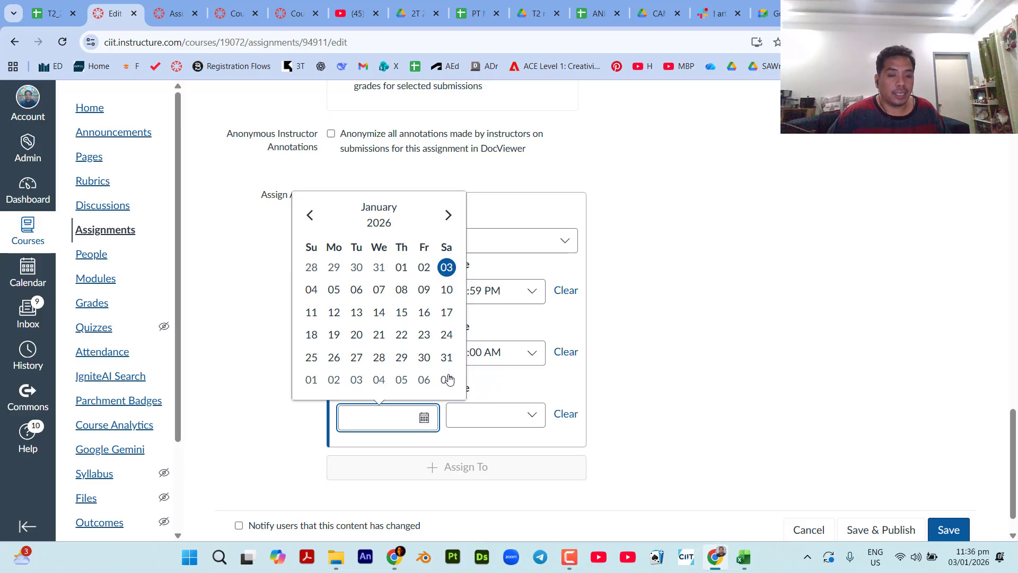
left_click(446, 383)
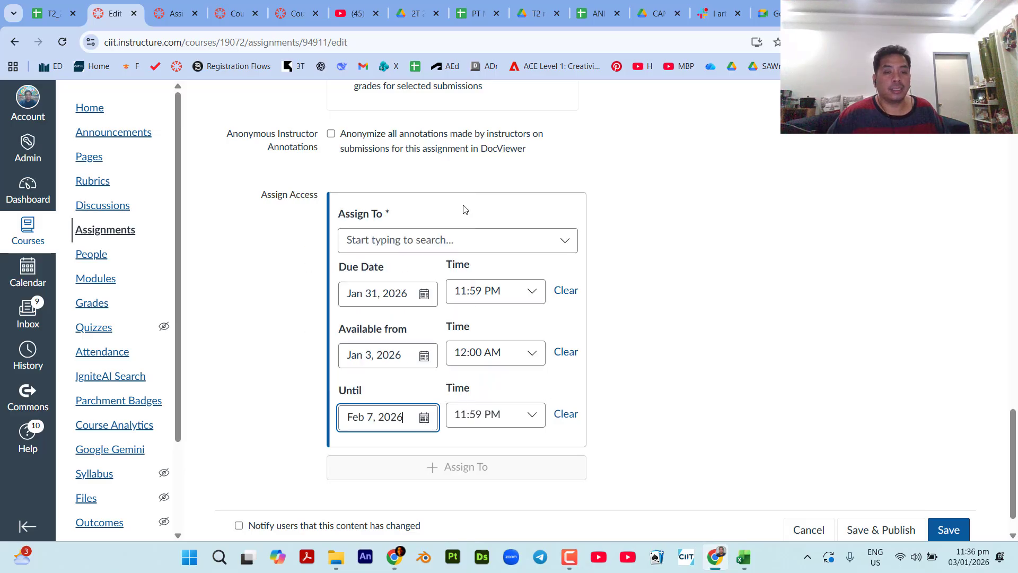
Assign the exam assignment to the ANITRACKS CENTRAL section and save it
left_click(943, 527)
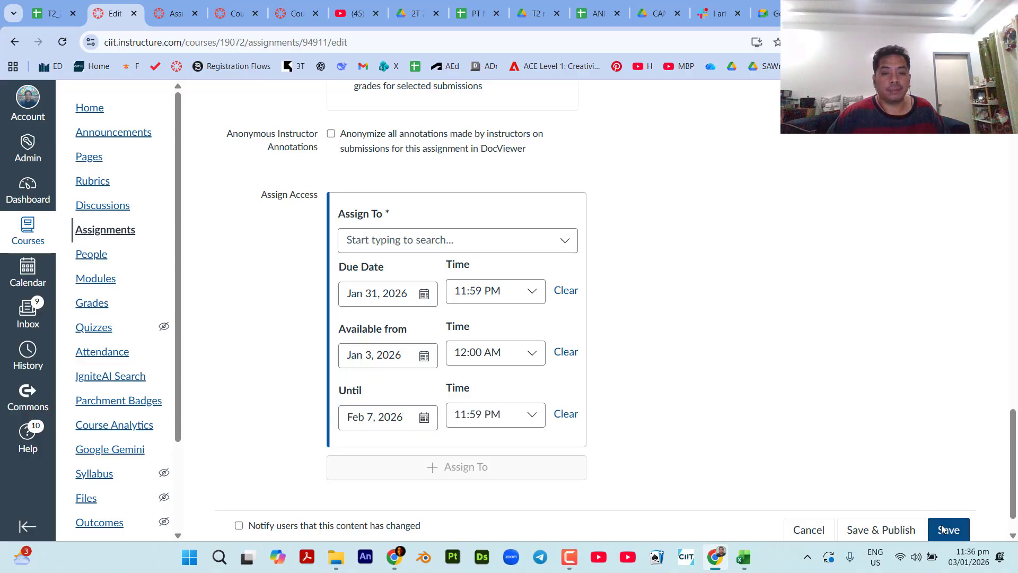
left_click(499, 362)
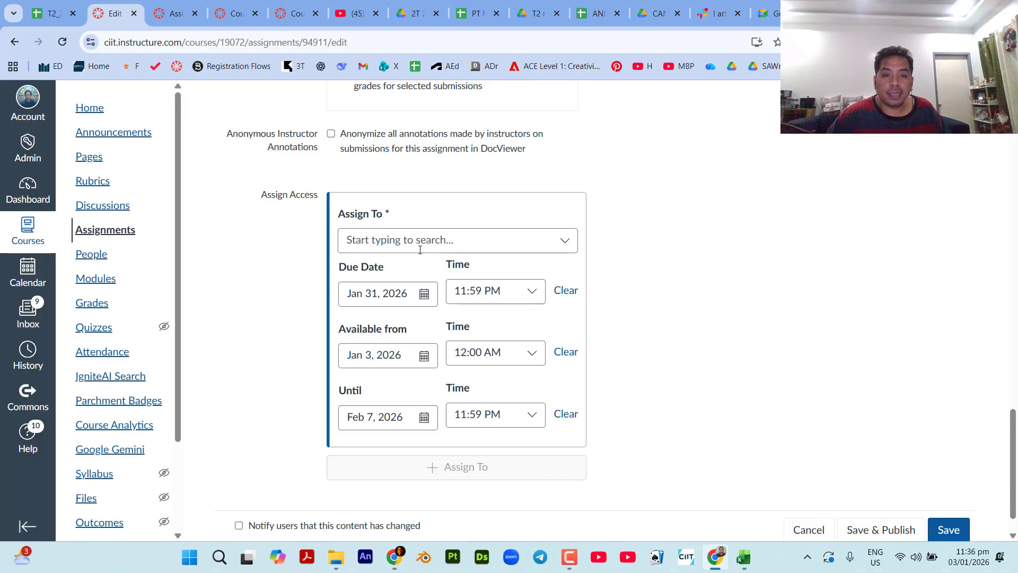
left_click(423, 241)
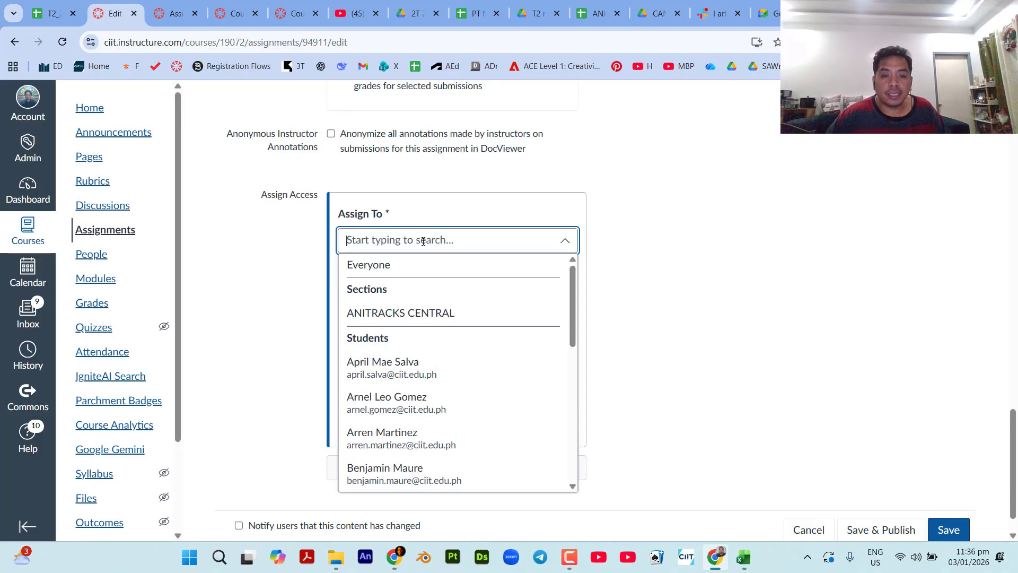
left_click(425, 313)
scroll(566, 432, "down", 1)
left_click(961, 496)
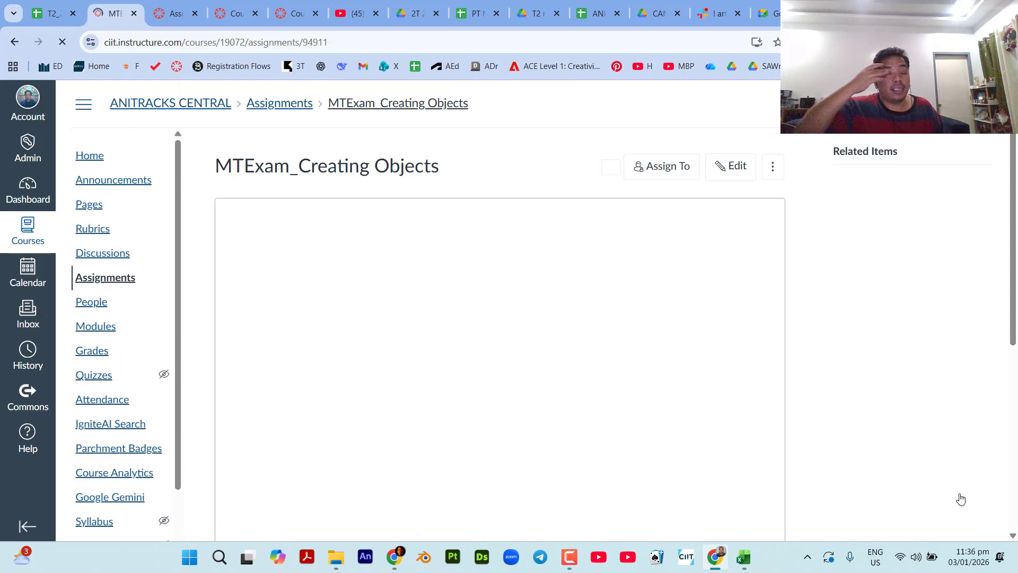
Open the gradebook to review the assignment columns and the group weight columns
left_click(110, 282)
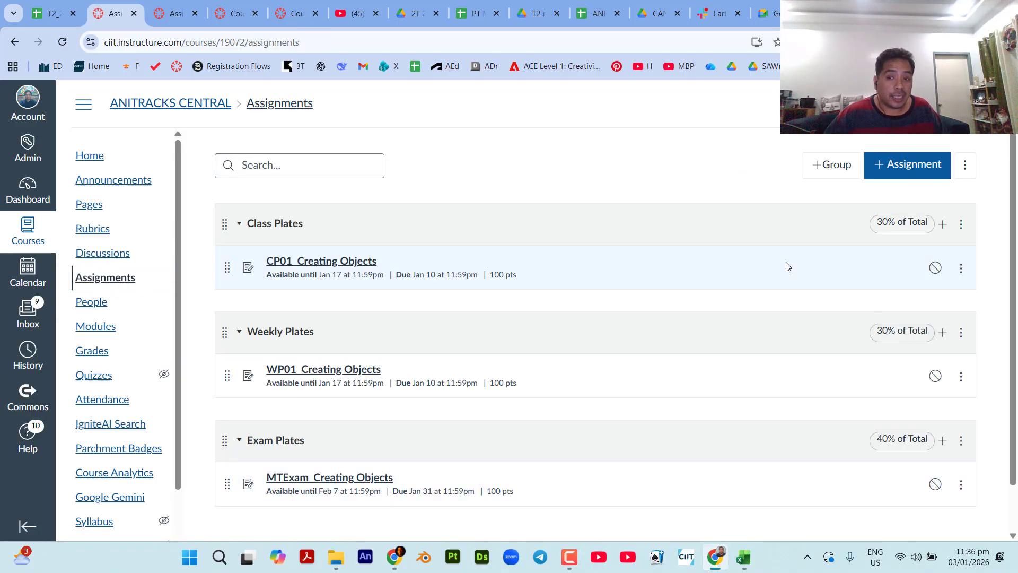
key("ctrl")
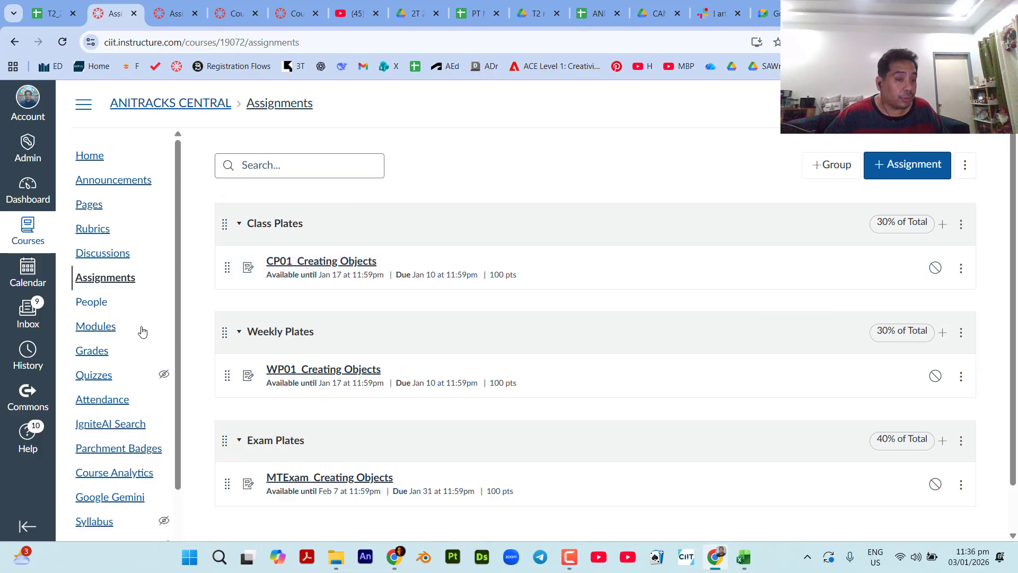
left_click(92, 352)
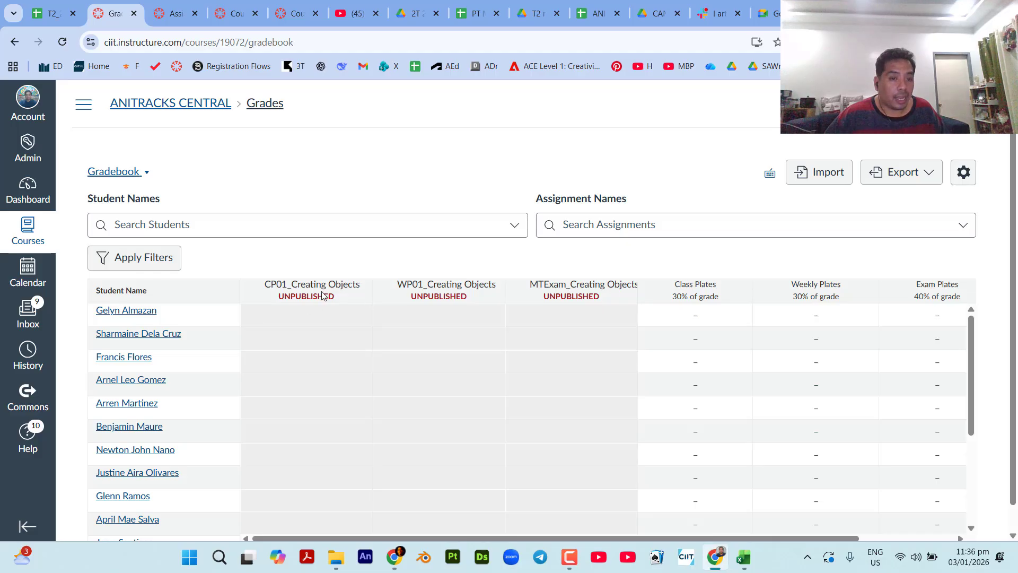
key("ctrl")
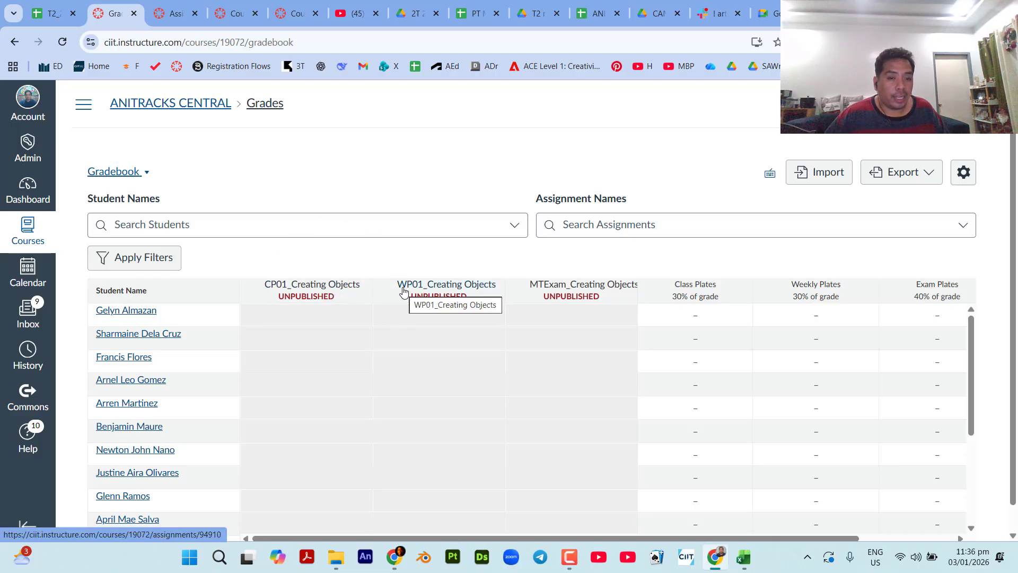
key("ctrl")
key("ctrl")
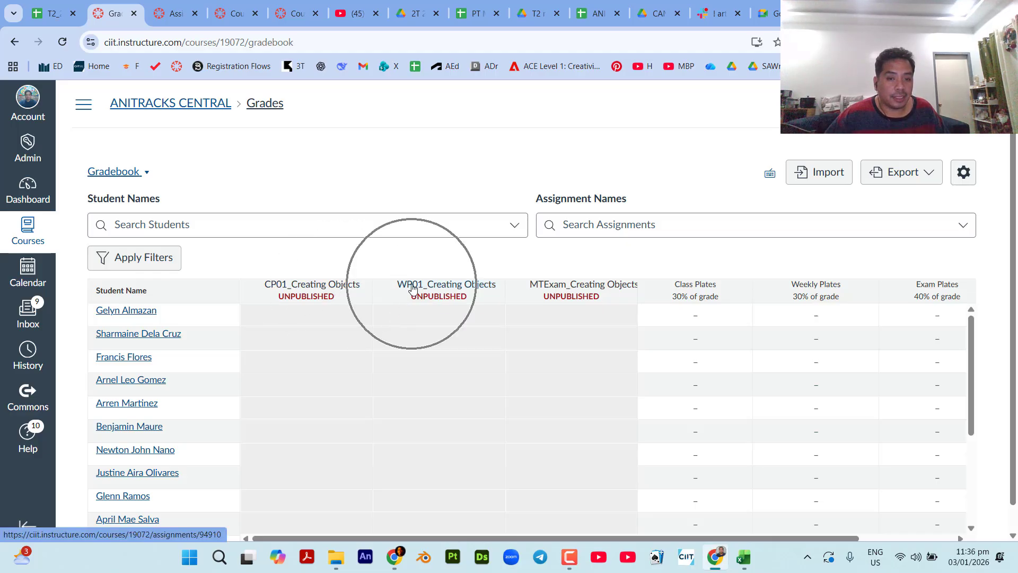
key("ctrl")
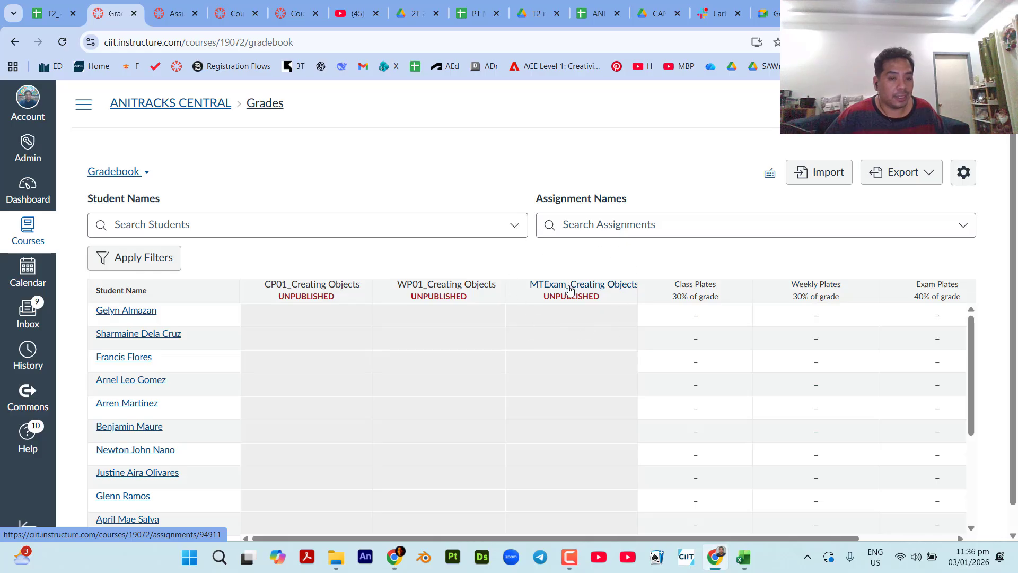
key("ctrl")
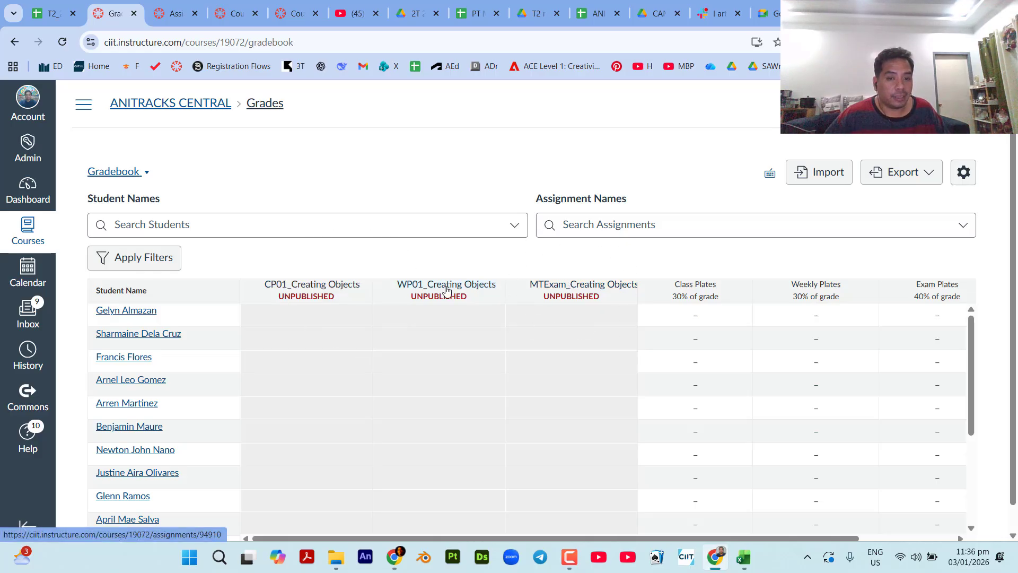
key("ctrl")
key("ctrl")
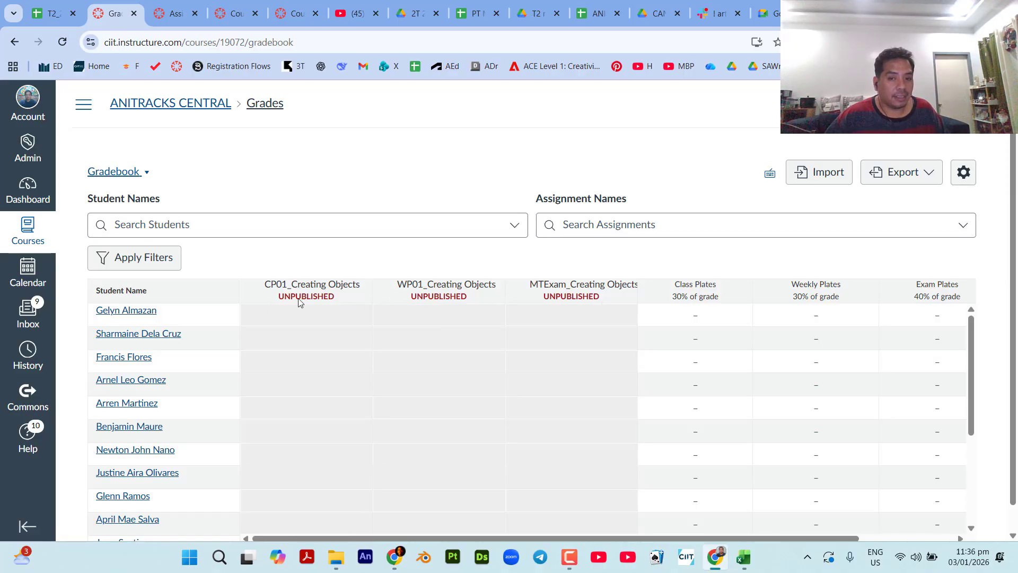
key("ctrl")
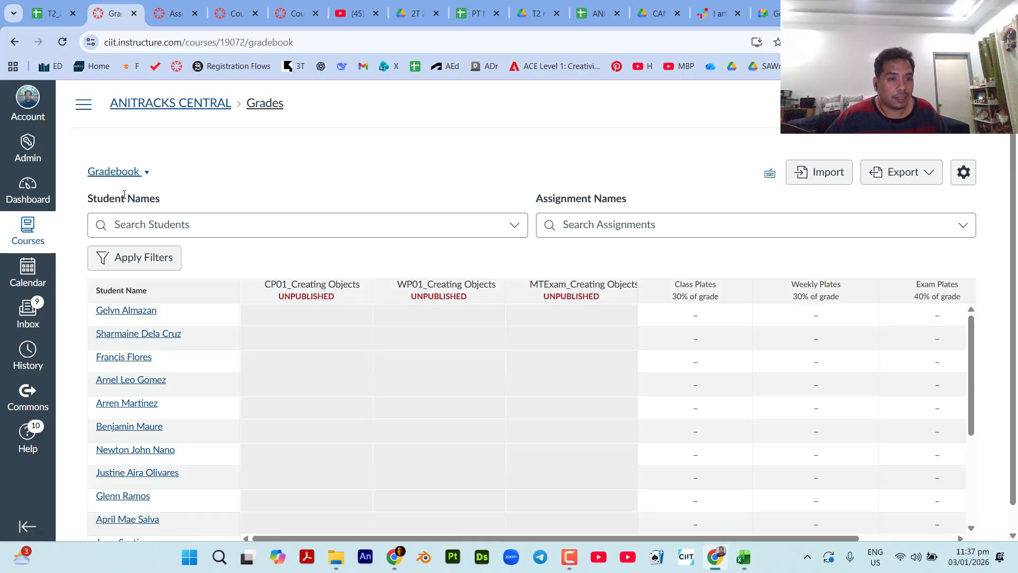
Return to the assignments list and publish CP01_Creating Objects and WP01_Creating Objects
left_click(83, 104)
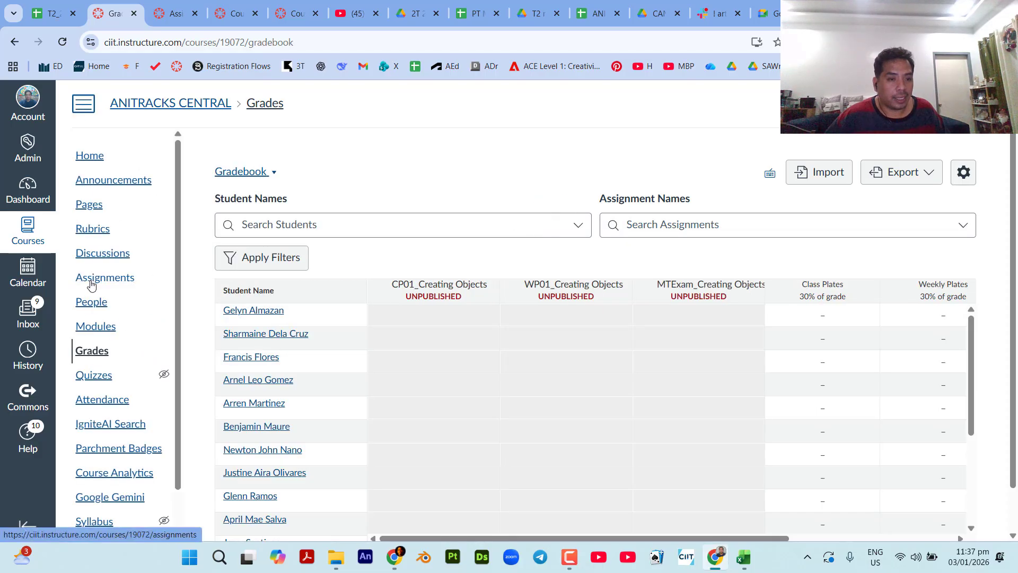
left_click(91, 283)
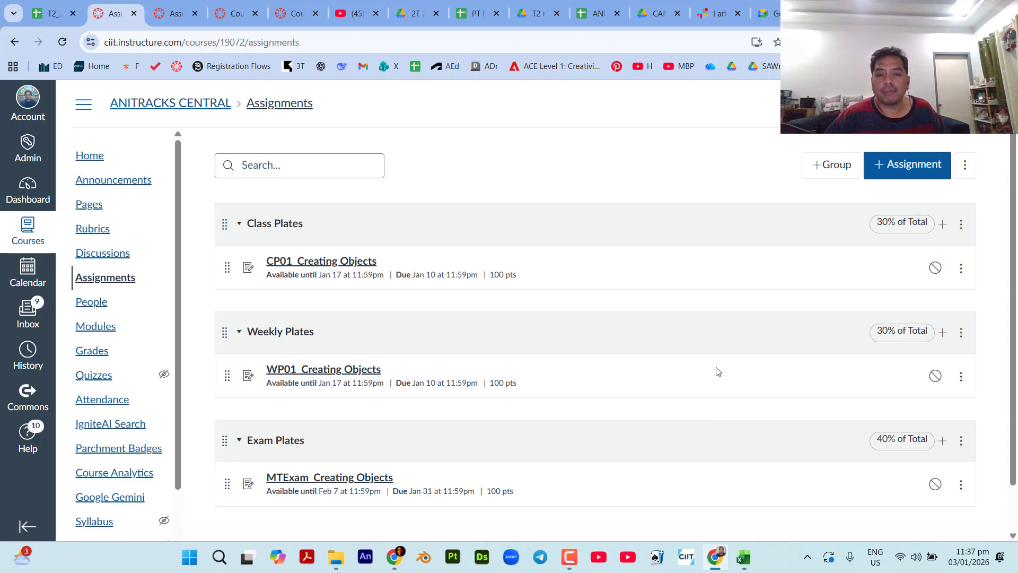
left_click(936, 269)
left_click(935, 376)
scroll(935, 377, "down", 1)
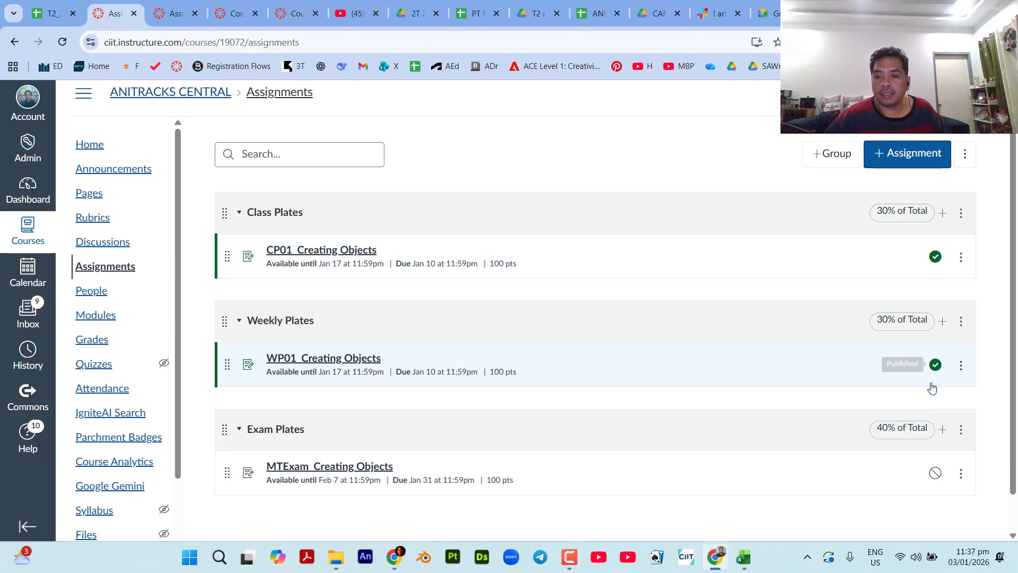
Publish the MTExam_Creating Objects assignment in the Exam Plates group
left_click(938, 434)
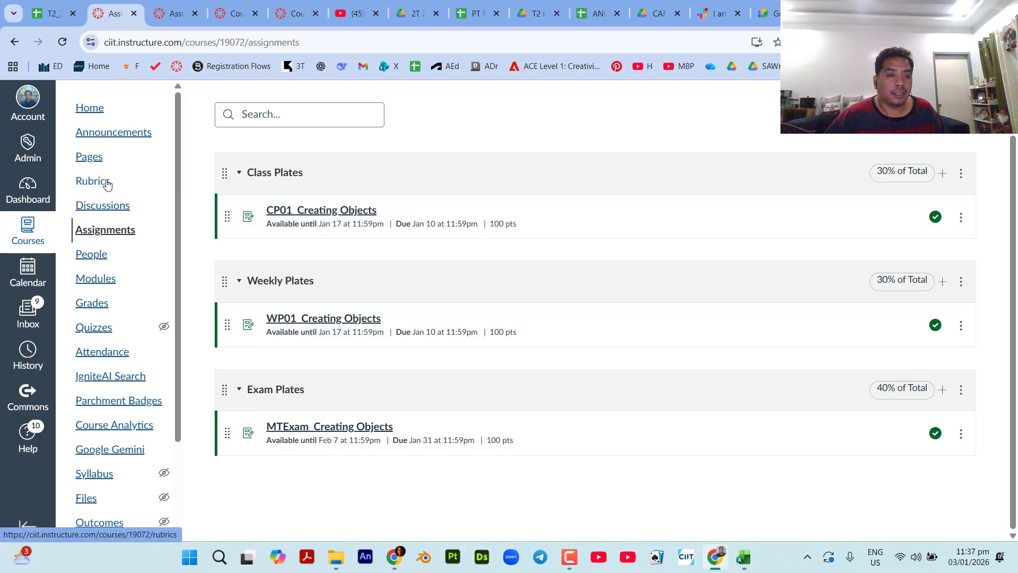
Open the gradebook and scroll across the assignment, group weight and Total columns to review them
left_click(95, 306)
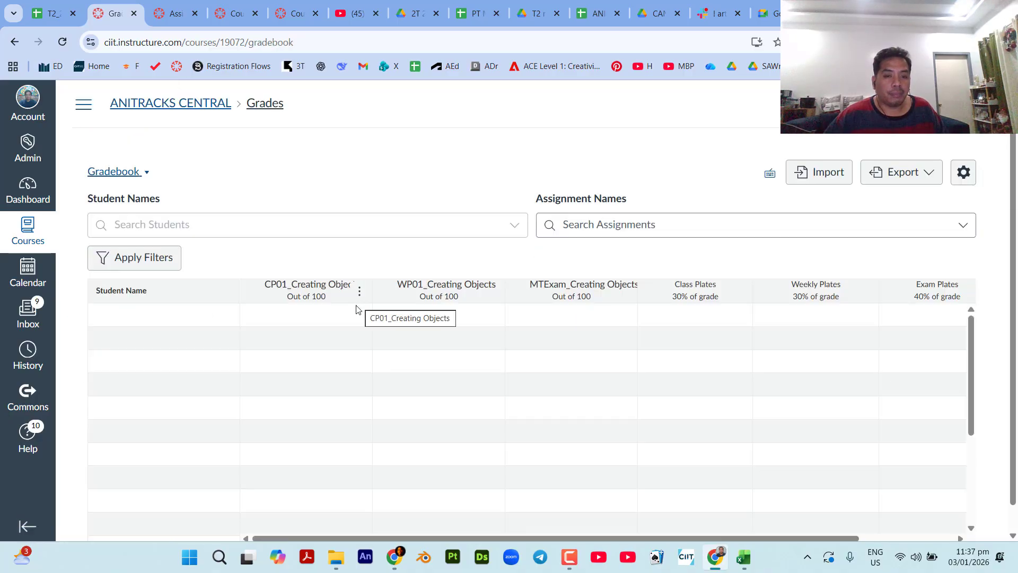
left_click(328, 332)
scroll(326, 350, "down", 3)
scroll(326, 350, "up", 3)
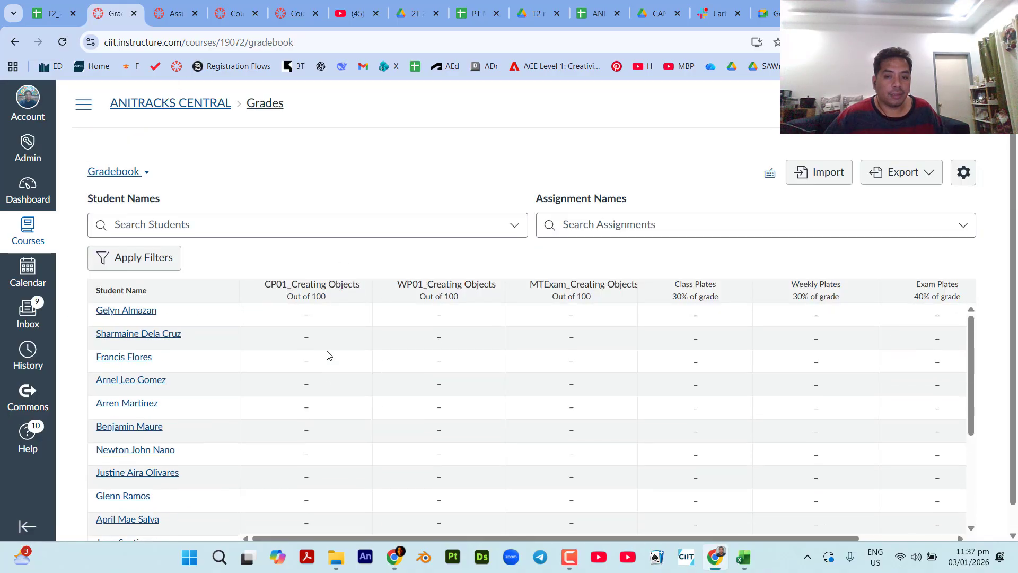
left_click_drag(408, 538, 873, 446)
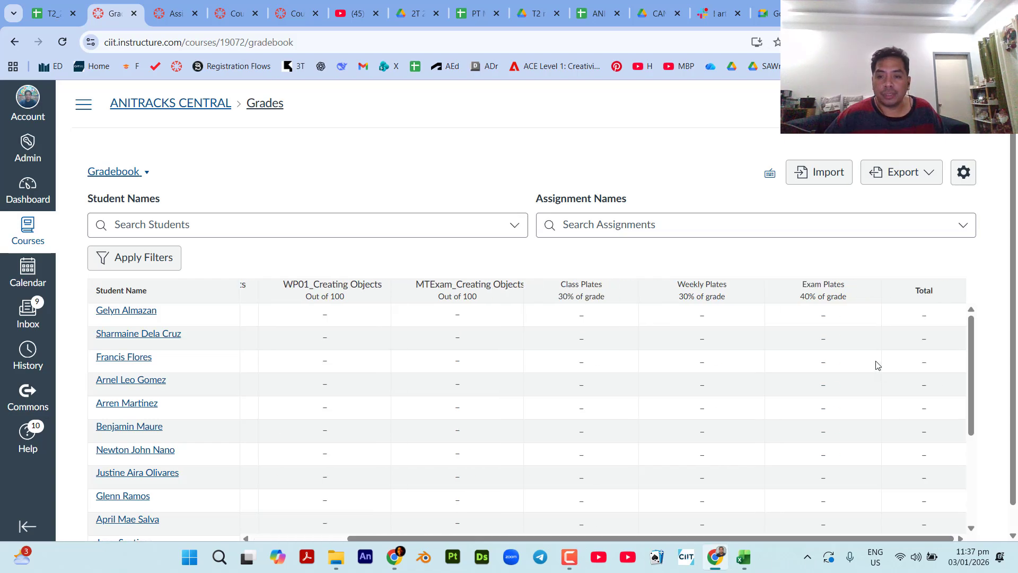
scroll(877, 365, "down", 3)
scroll(878, 364, "up", 3)
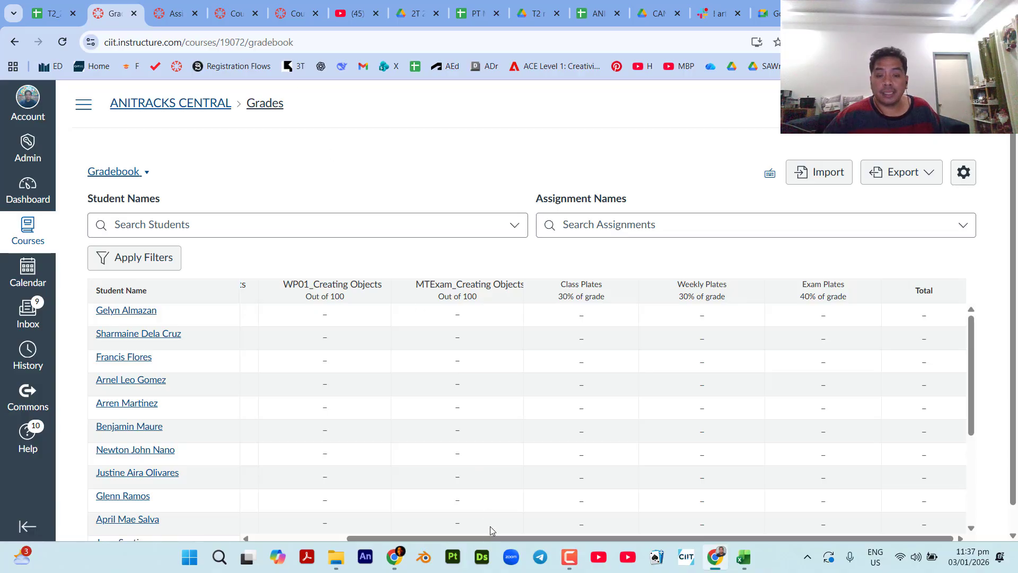
left_click_drag(493, 537, 245, 531)
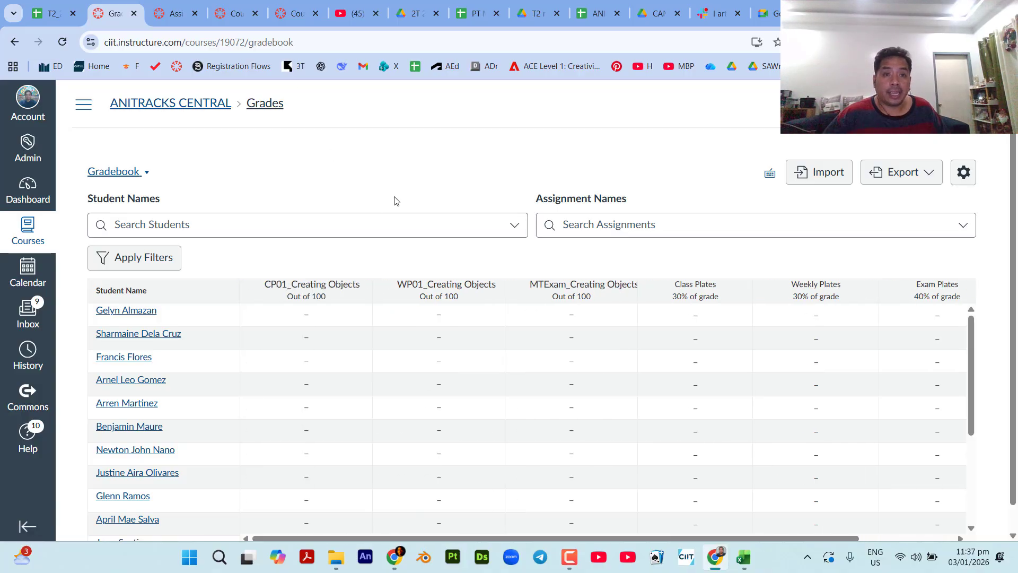